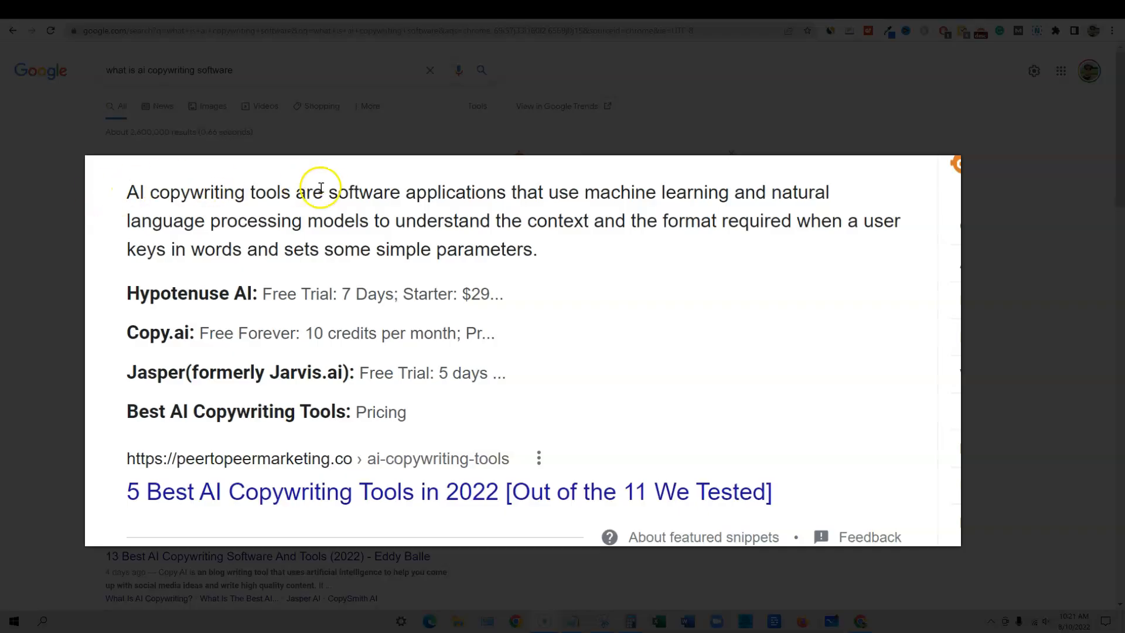
Step: Examine the definition of AI copywriting tools and the Copy.ai and Jasper entries in the Google search results
drag(332, 189, 563, 263)
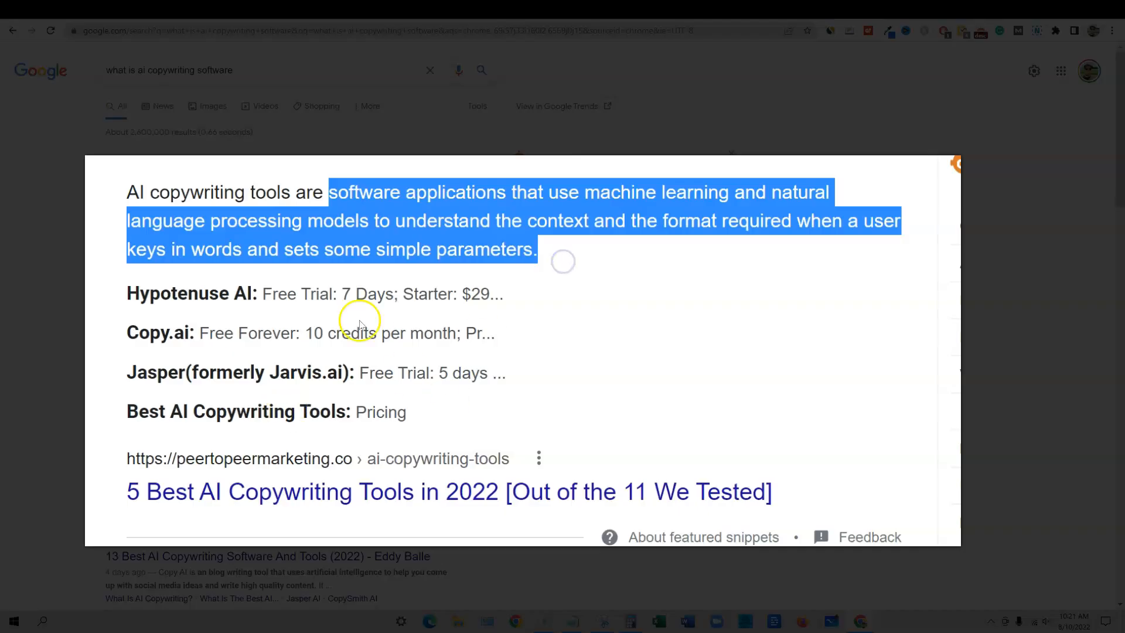
mouse_move(217, 510)
mouse_down()
mouse_move(202, 509)
mouse_move(204, 495)
mouse_up()
click(166, 350)
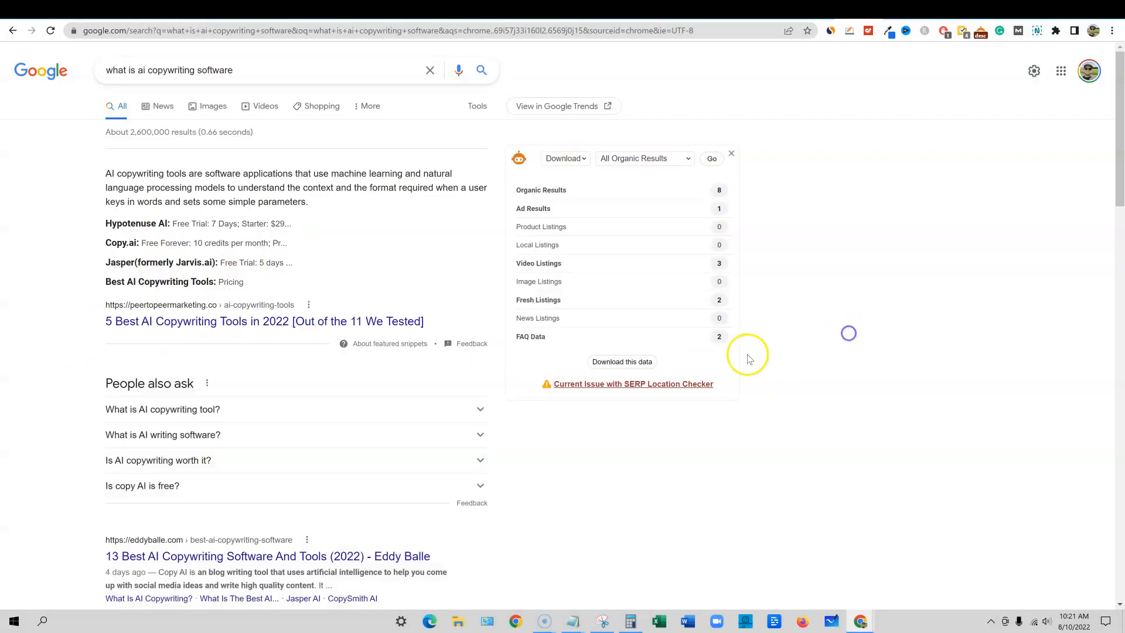
scroll(228, 519, down, 2)
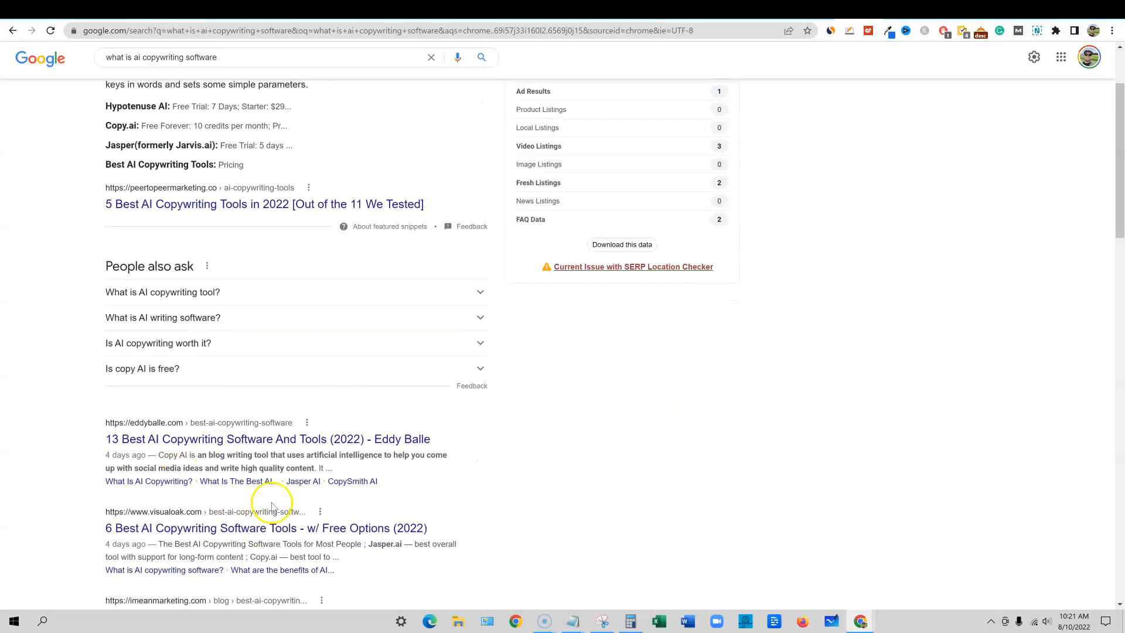
scroll(236, 495, up, 1)
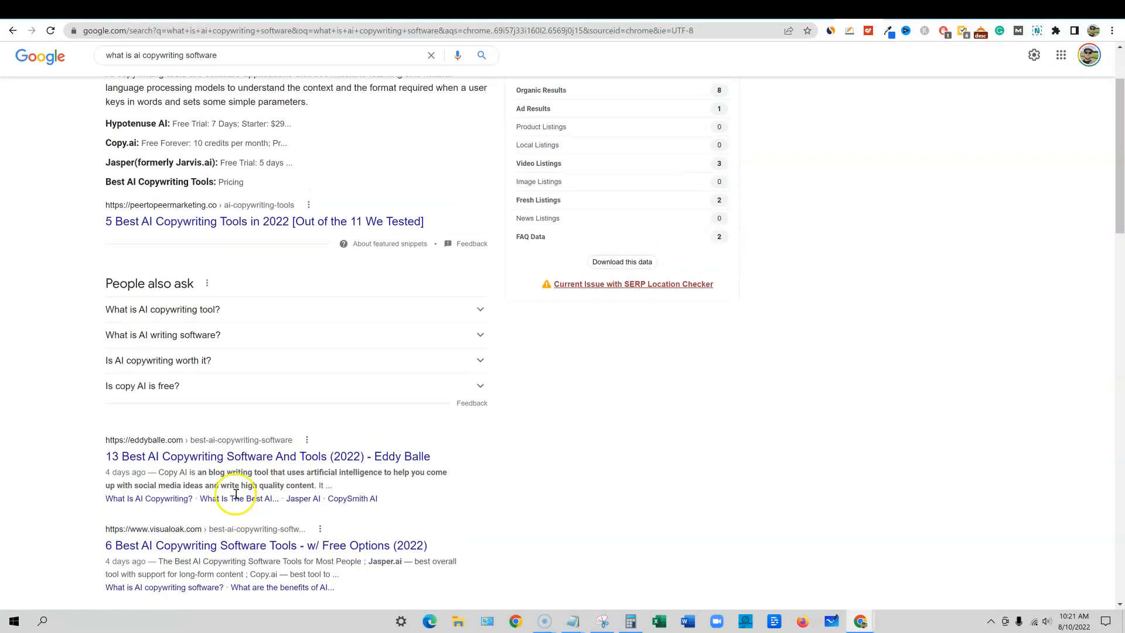
scroll(264, 499, up, 1)
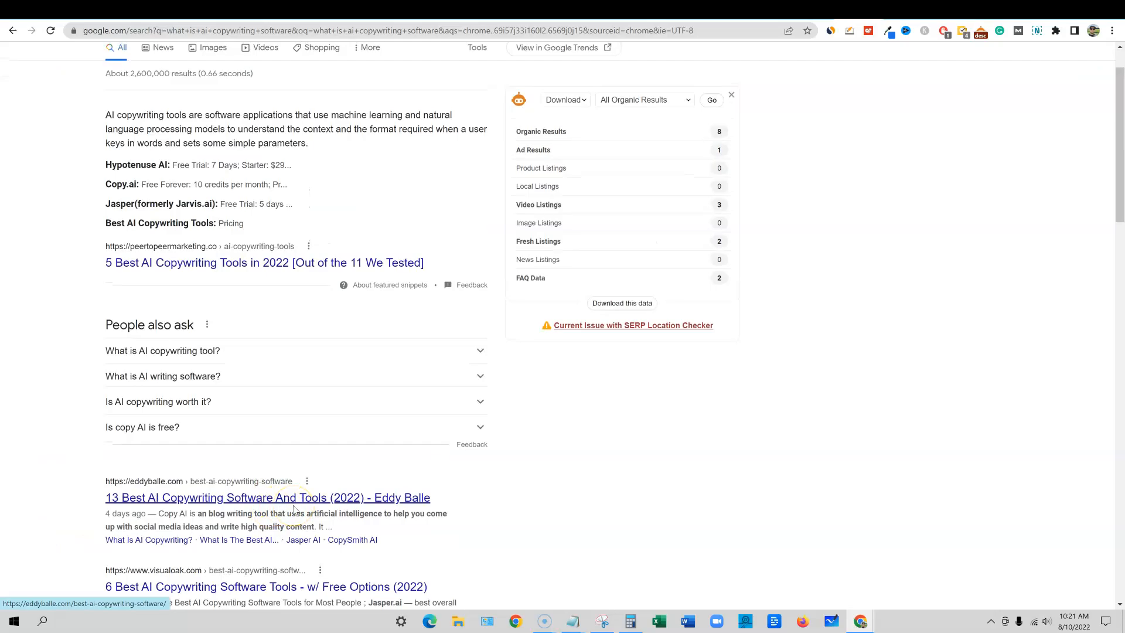
scroll(299, 512, down, 1)
scroll(283, 480, up, 1)
scroll(284, 480, up, 1)
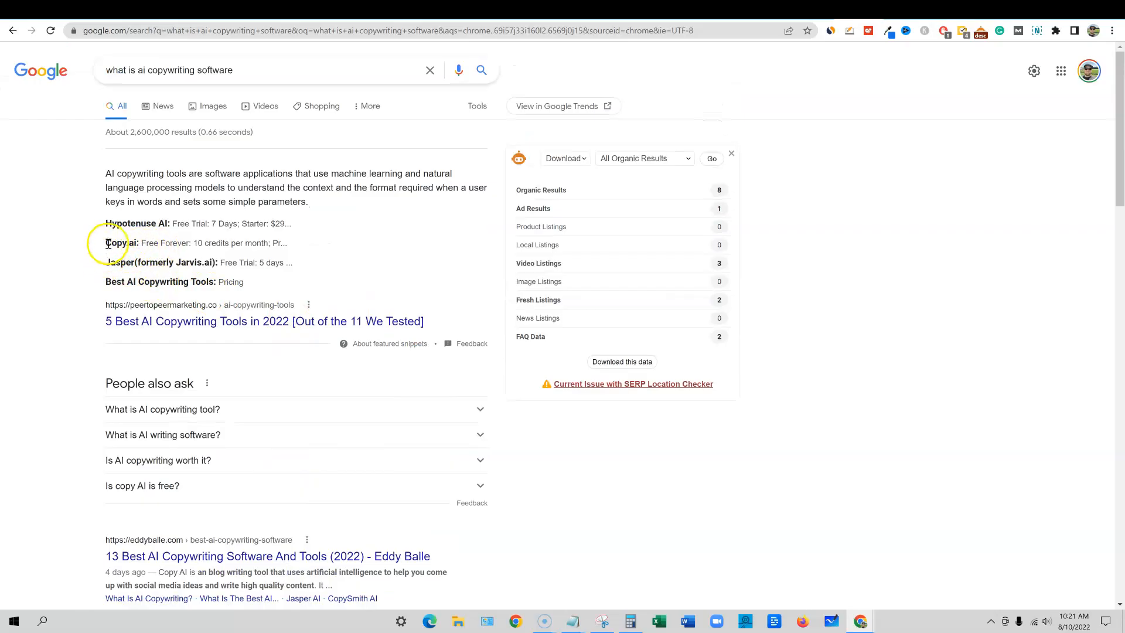
drag(107, 243, 287, 263)
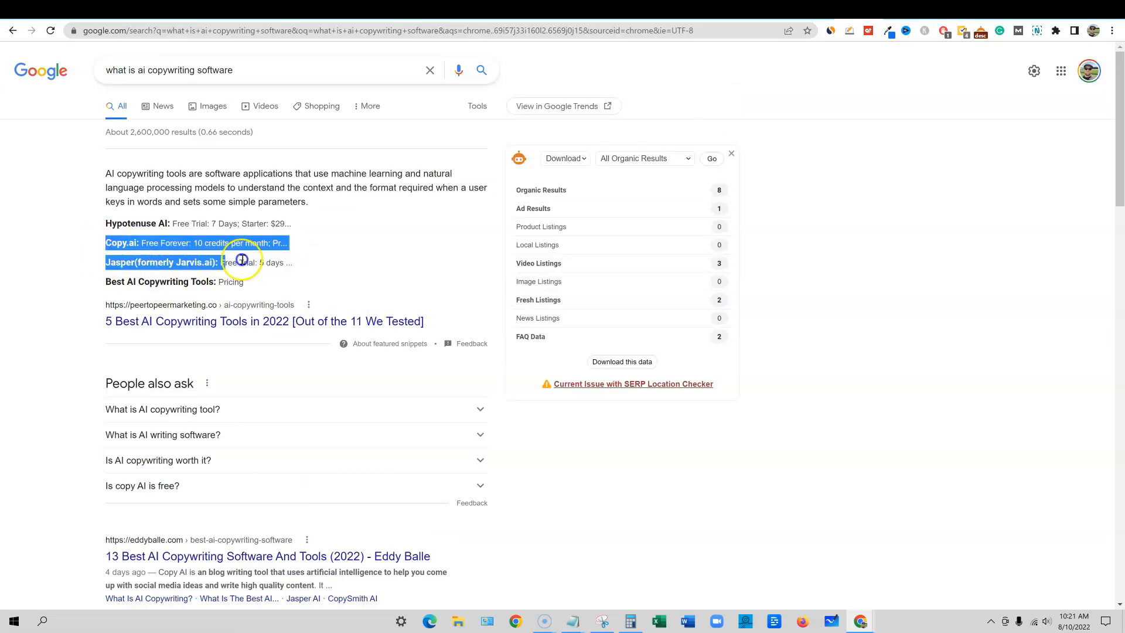
click(74, 240)
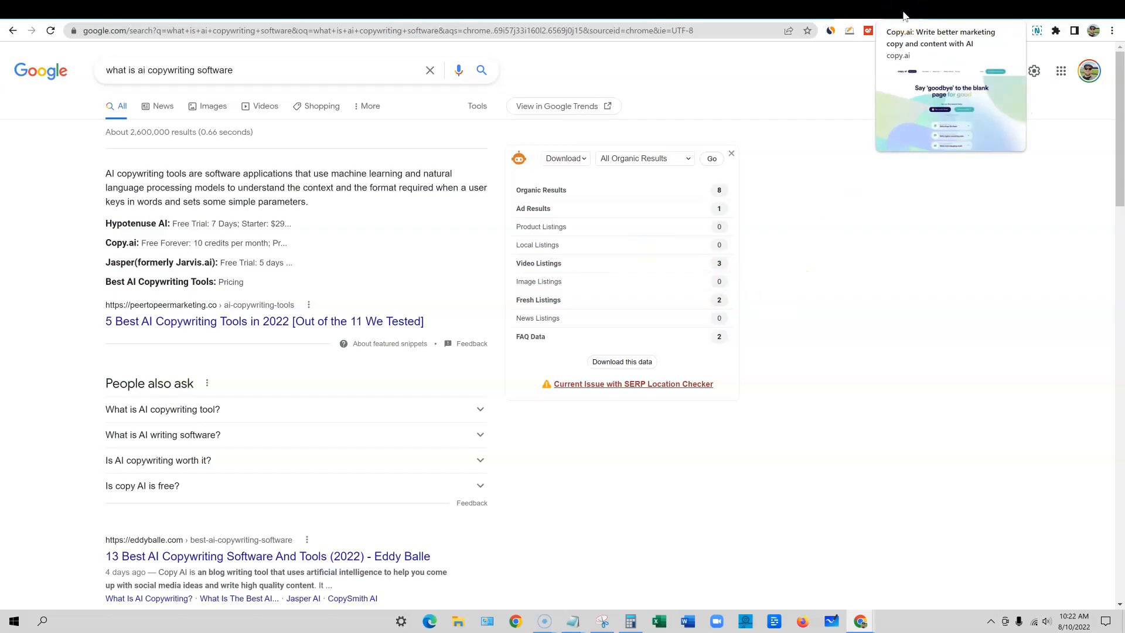
Step: Switch to the Copy.ai website and compare the Free and Pro plans on its pricing page
click(902, 15)
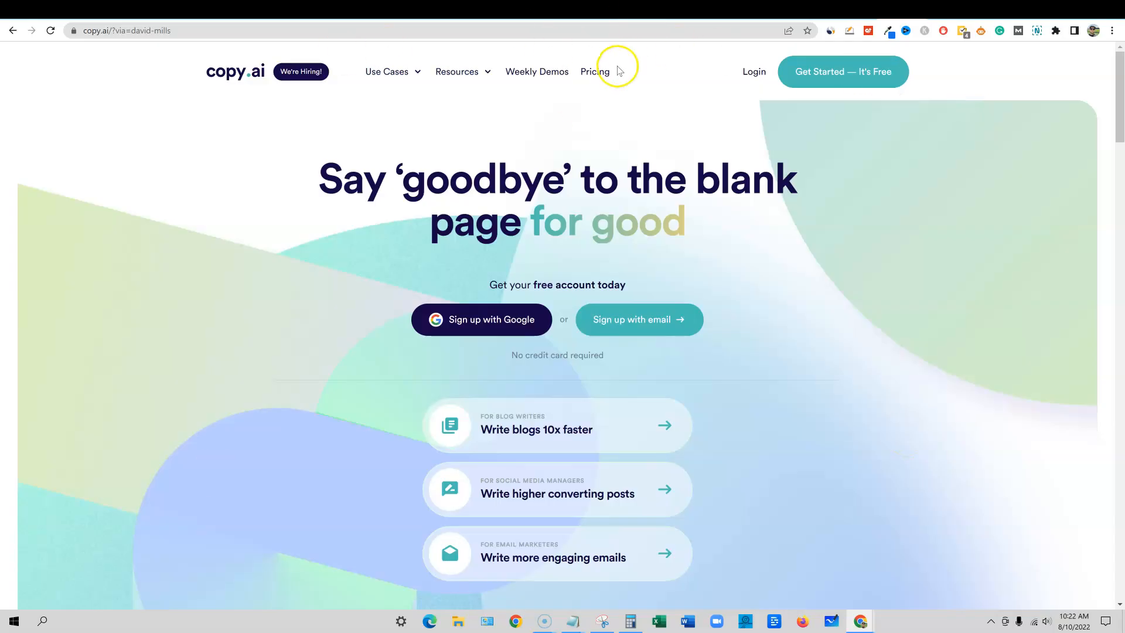
click(595, 72)
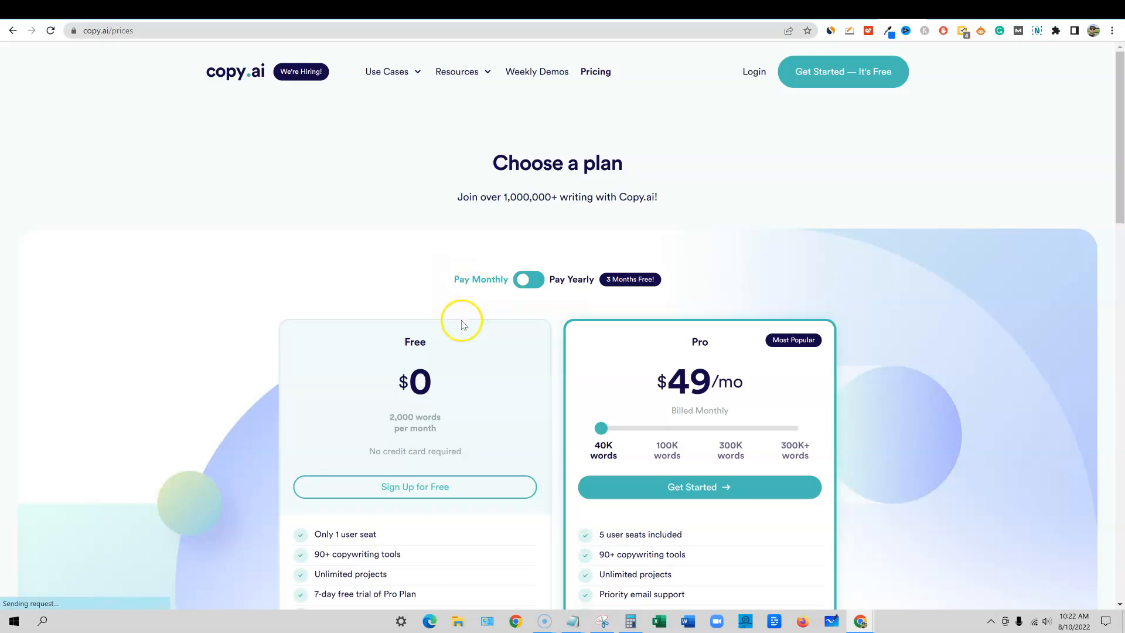
scroll(462, 324, down, 3)
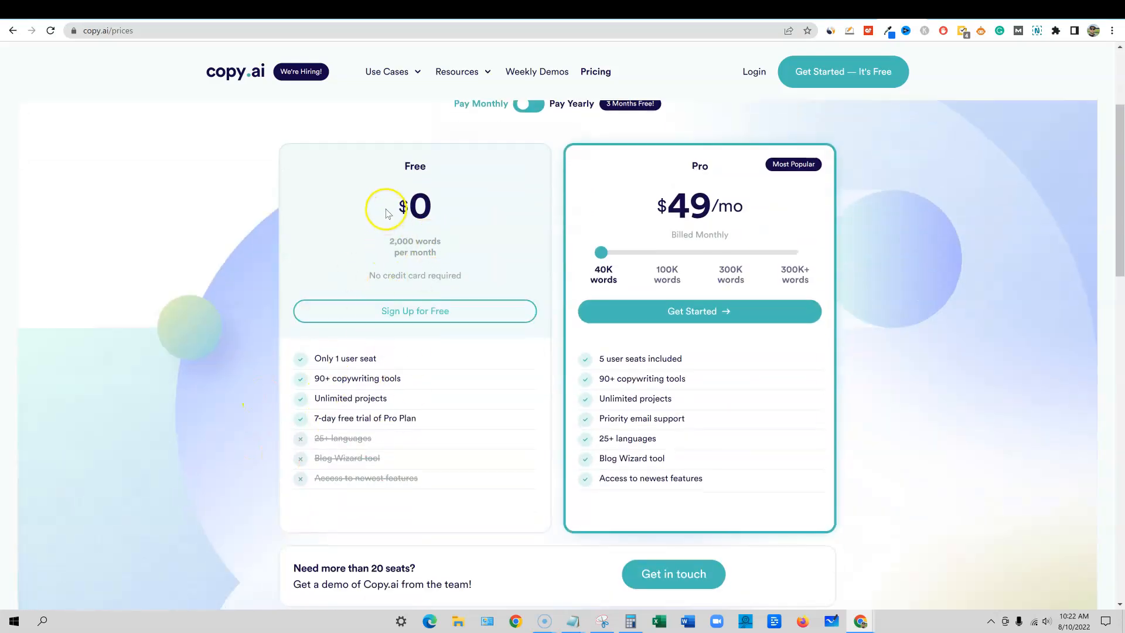
scroll(364, 226, up, 3)
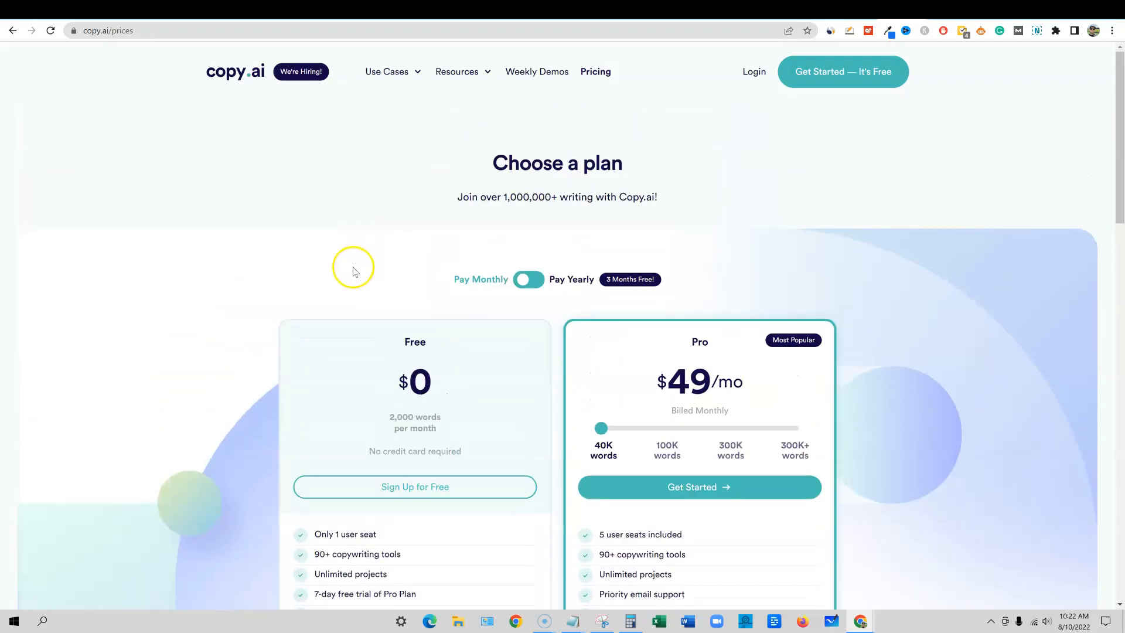
scroll(353, 271, down, 1)
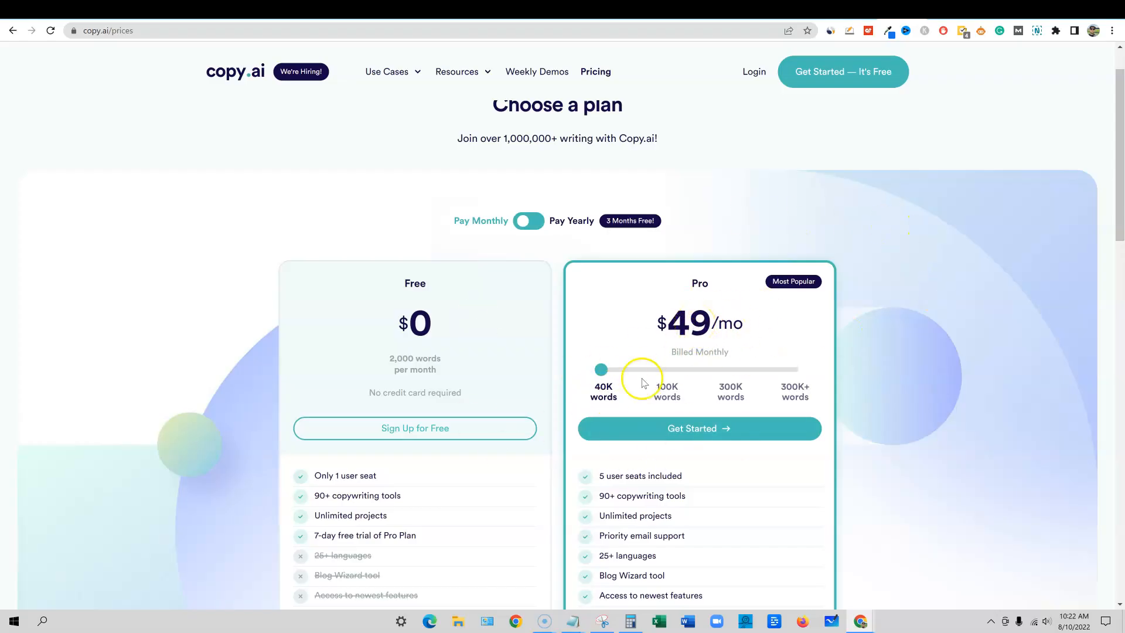
drag(603, 374, 553, 369)
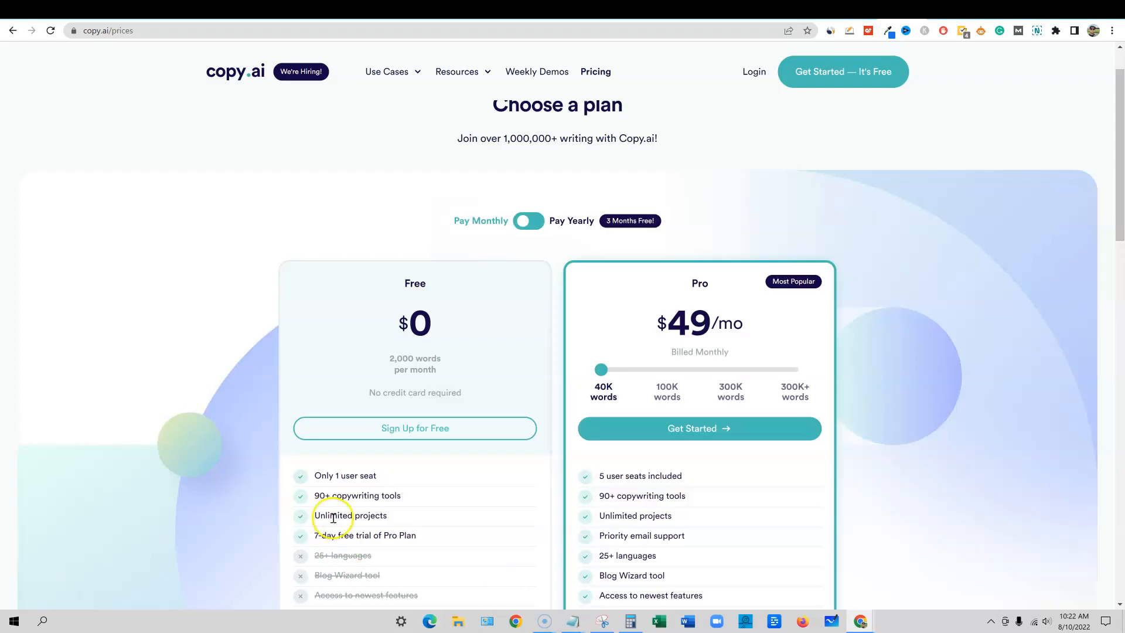
scroll(415, 494, up, 1)
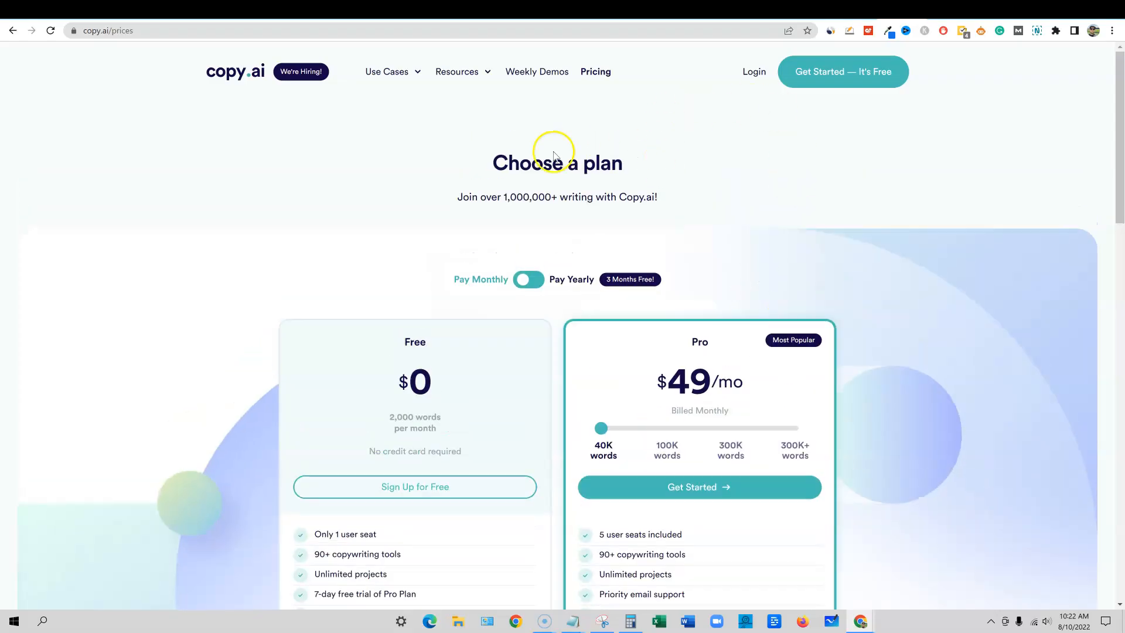
Step: Look through Copy.ai's use cases and review the home page down to the section on companies using it
mouse_move(387, 85)
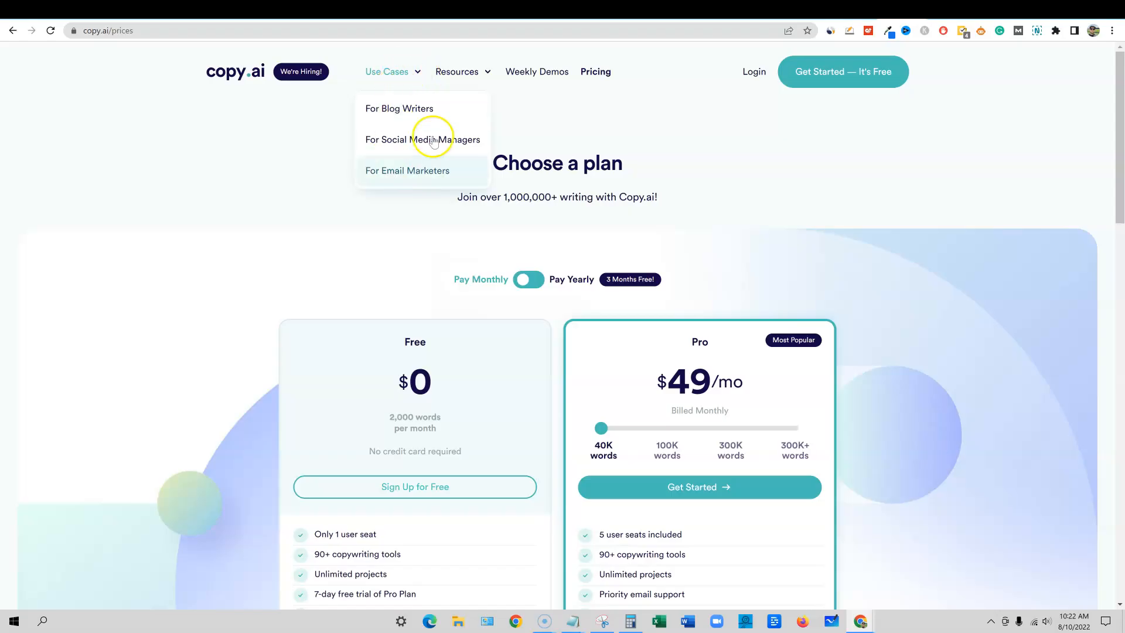
click(408, 114)
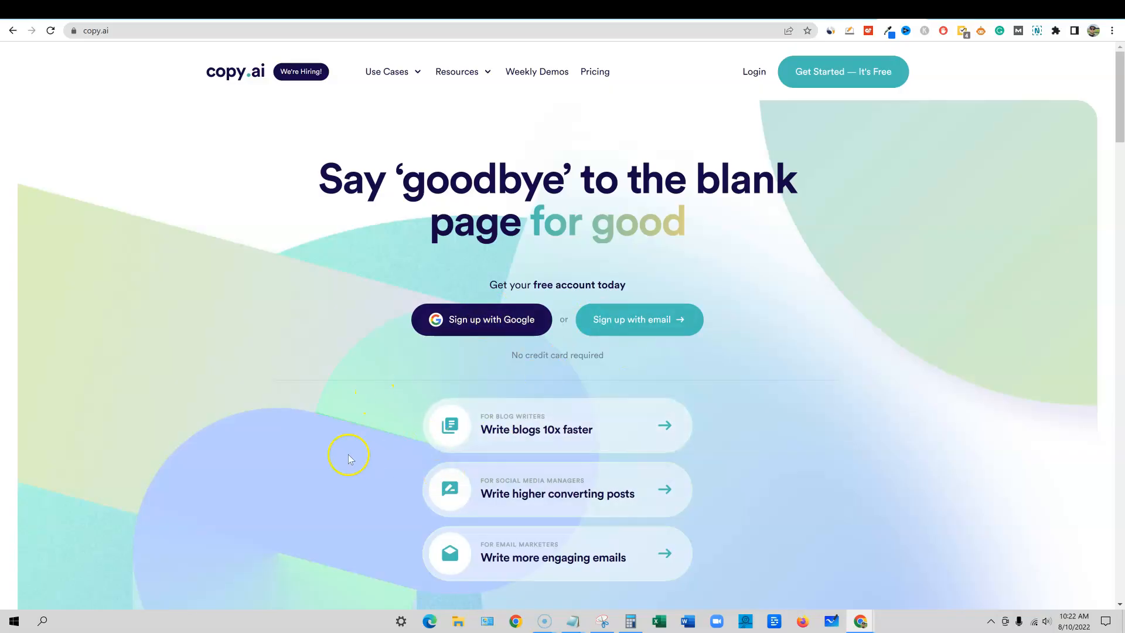
scroll(481, 447, down, 1)
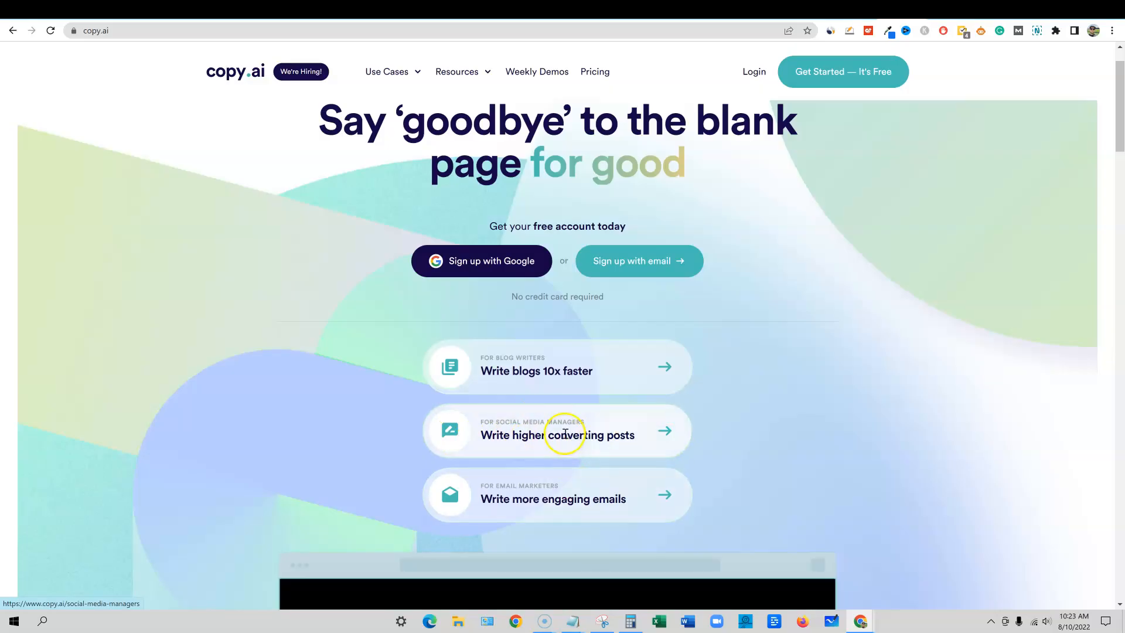
scroll(770, 490, down, 8)
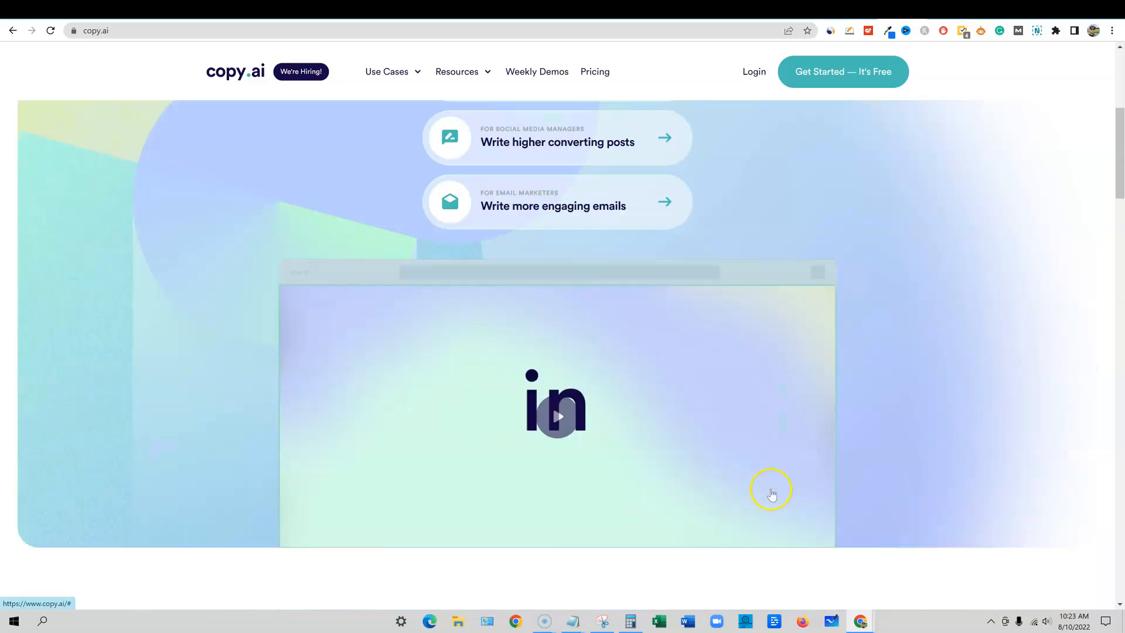
scroll(648, 465, down, 5)
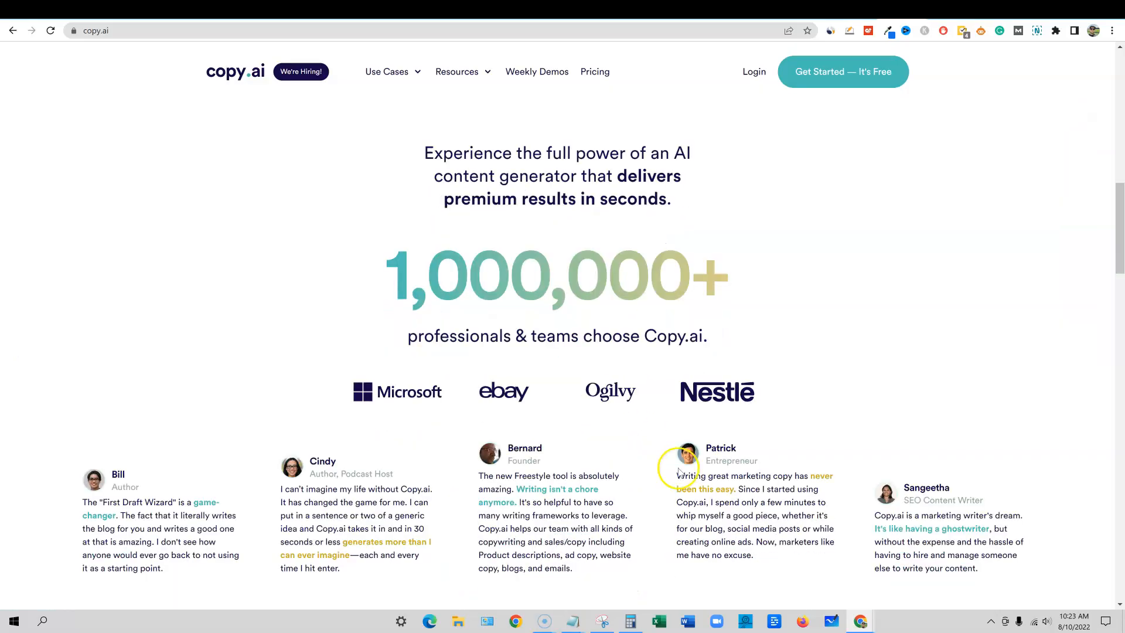
scroll(578, 436, up, 1)
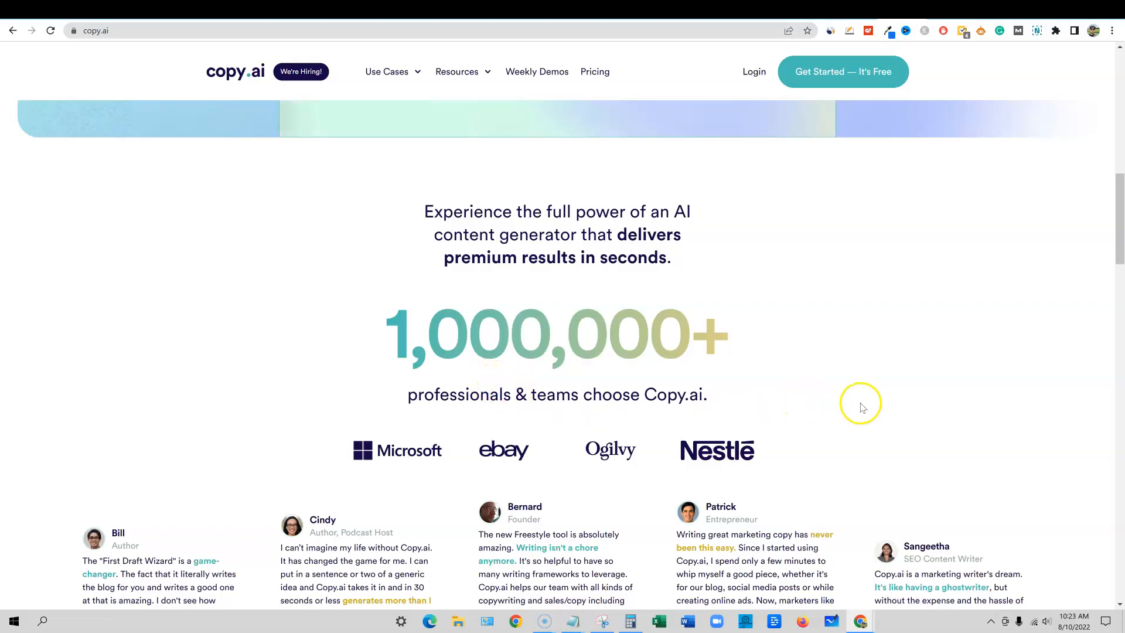
scroll(870, 403, up, 1)
scroll(870, 401, up, 1)
Step: Review the customer testimonials and the content types Copy.ai supports further down the home page
scroll(867, 399, down, 7)
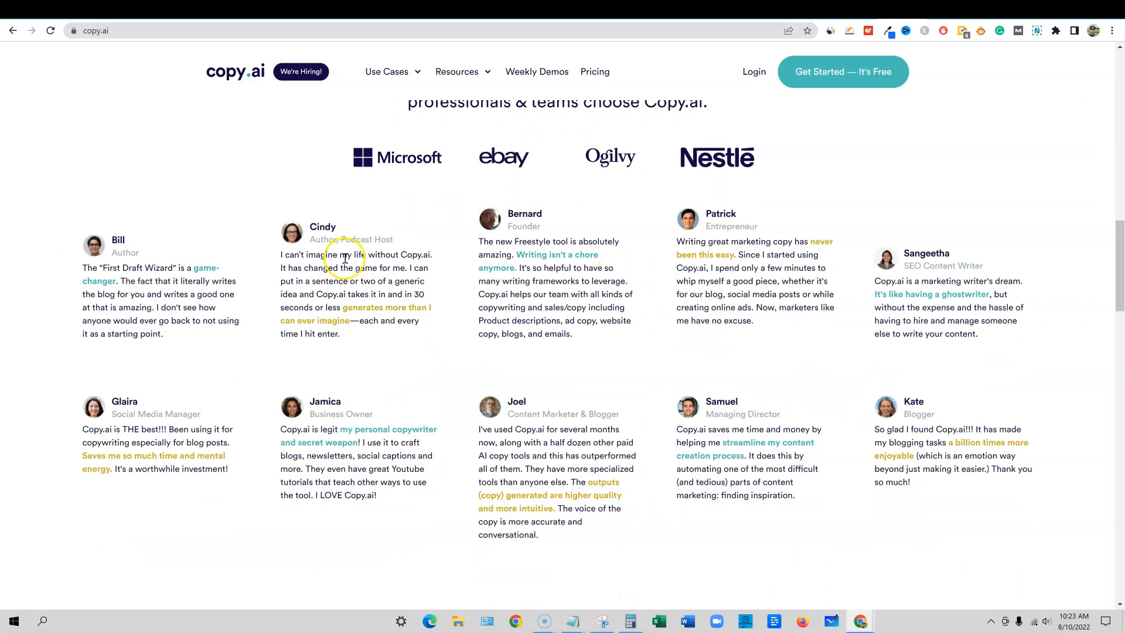
scroll(878, 444, down, 5)
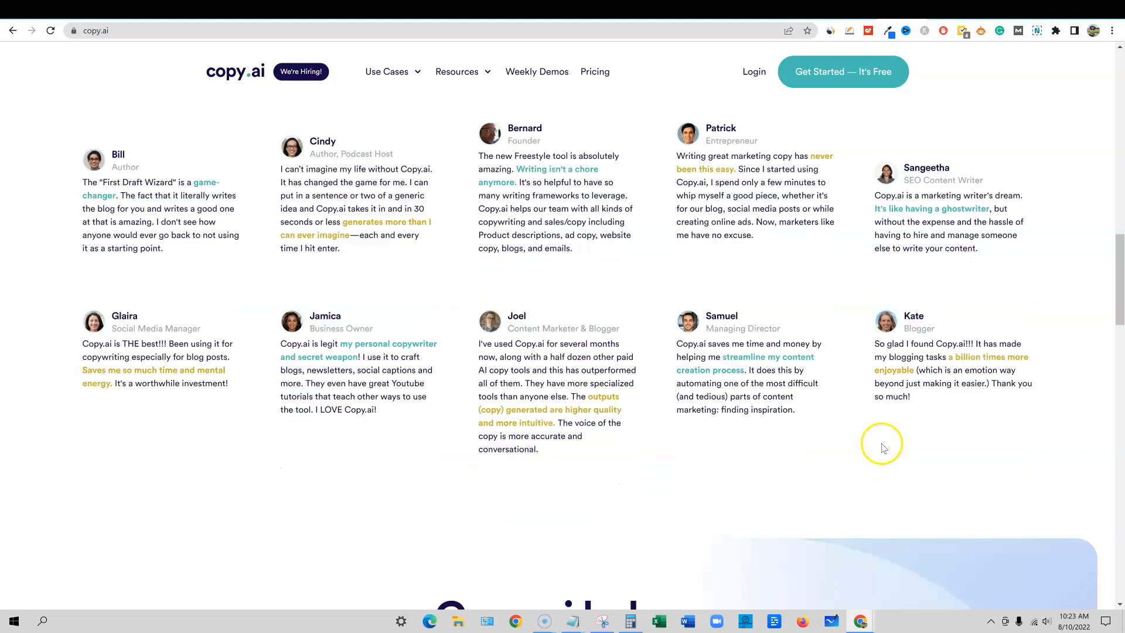
scroll(961, 425, down, 5)
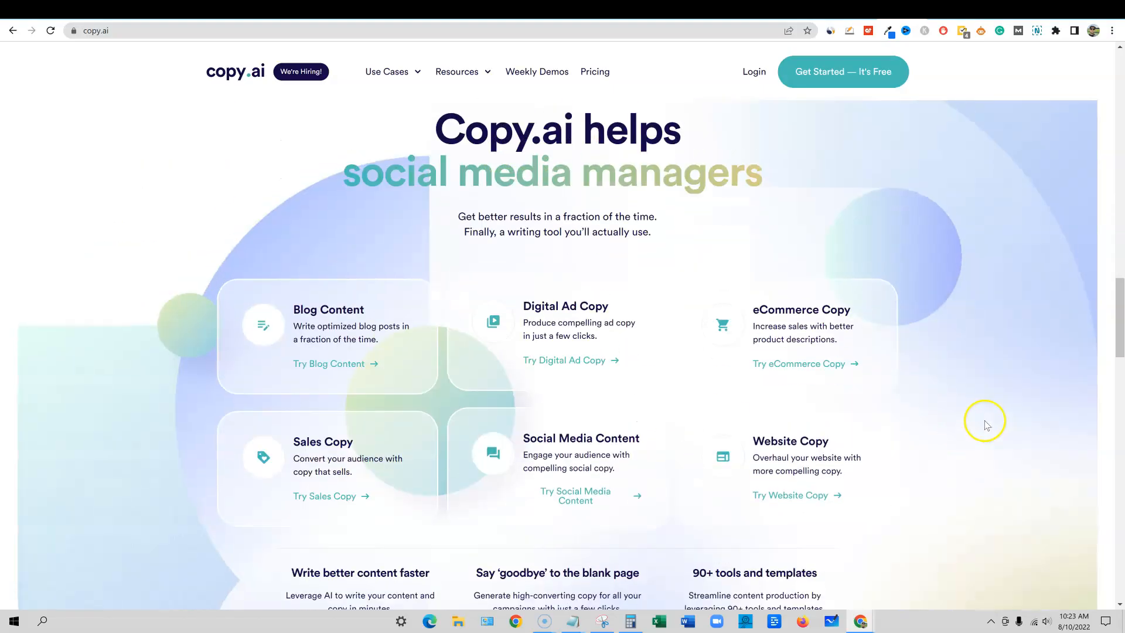
scroll(984, 422, up, 8)
scroll(826, 359, down, 8)
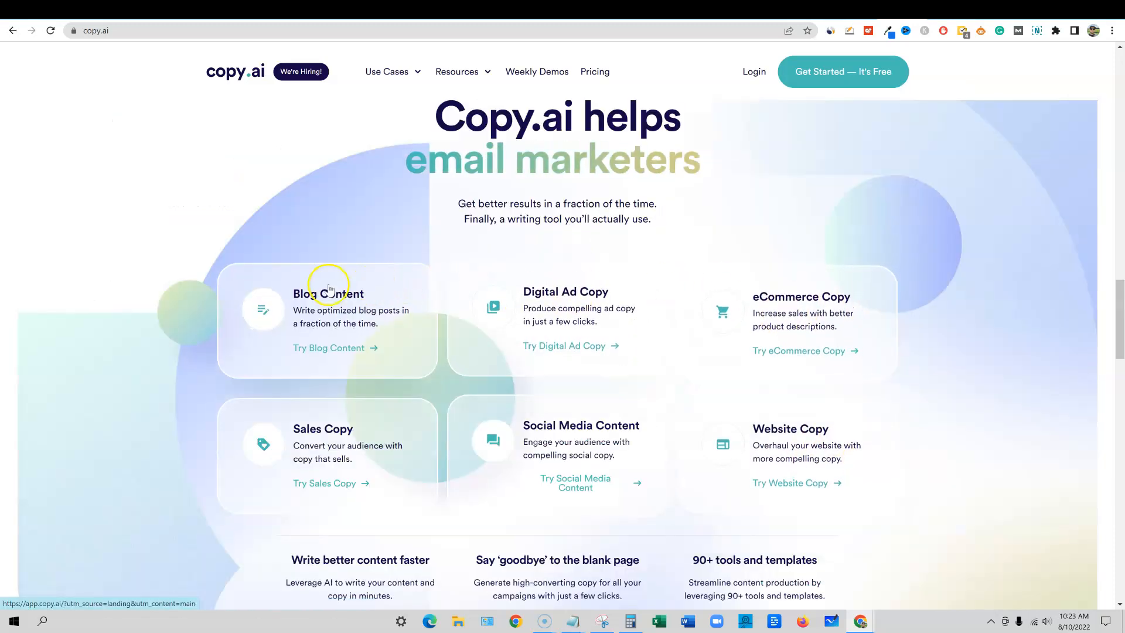
scroll(740, 447, down, 6)
scroll(834, 445, up, 18)
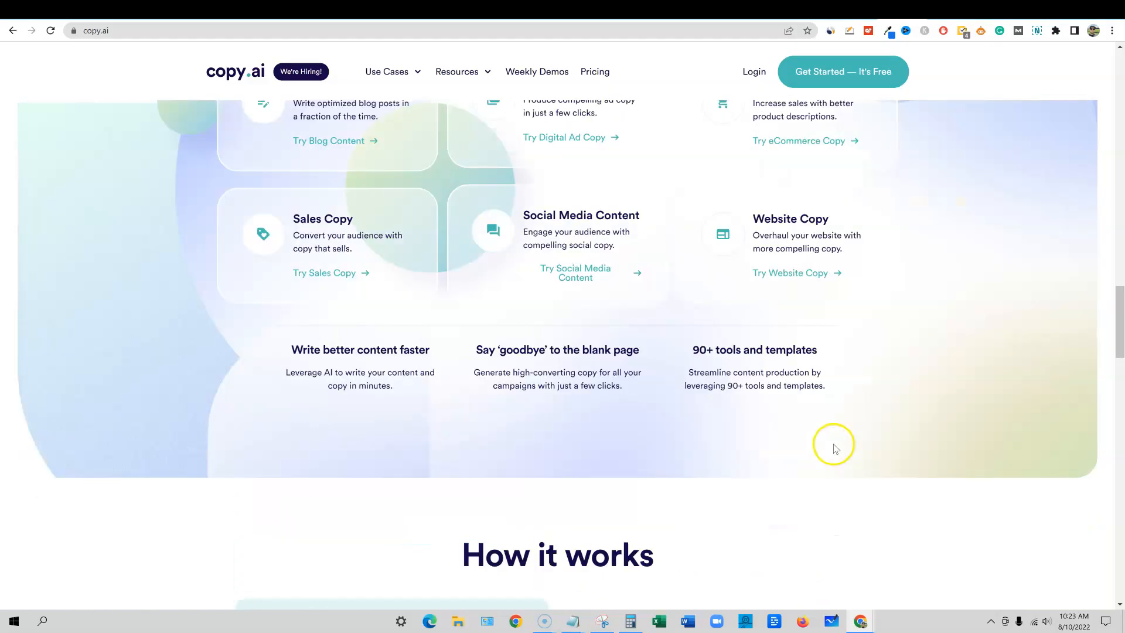
Step: Check the Similarweb traffic data for copy.ai and close the overview
click(830, 30)
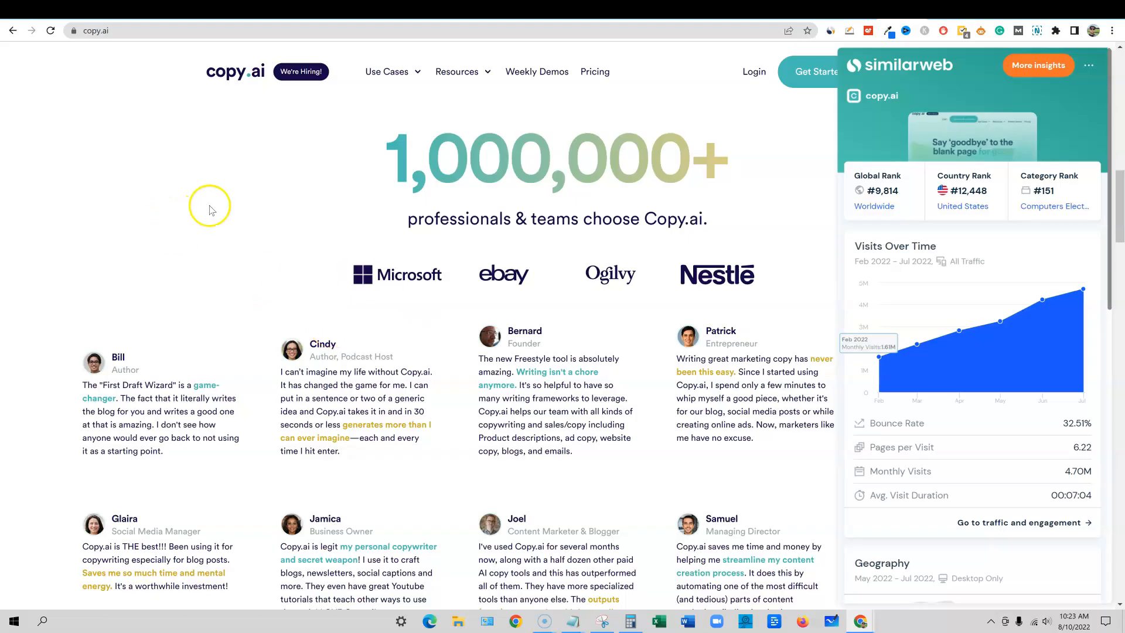
click(311, 180)
scroll(855, 135, up, 4)
scroll(856, 136, down, 2)
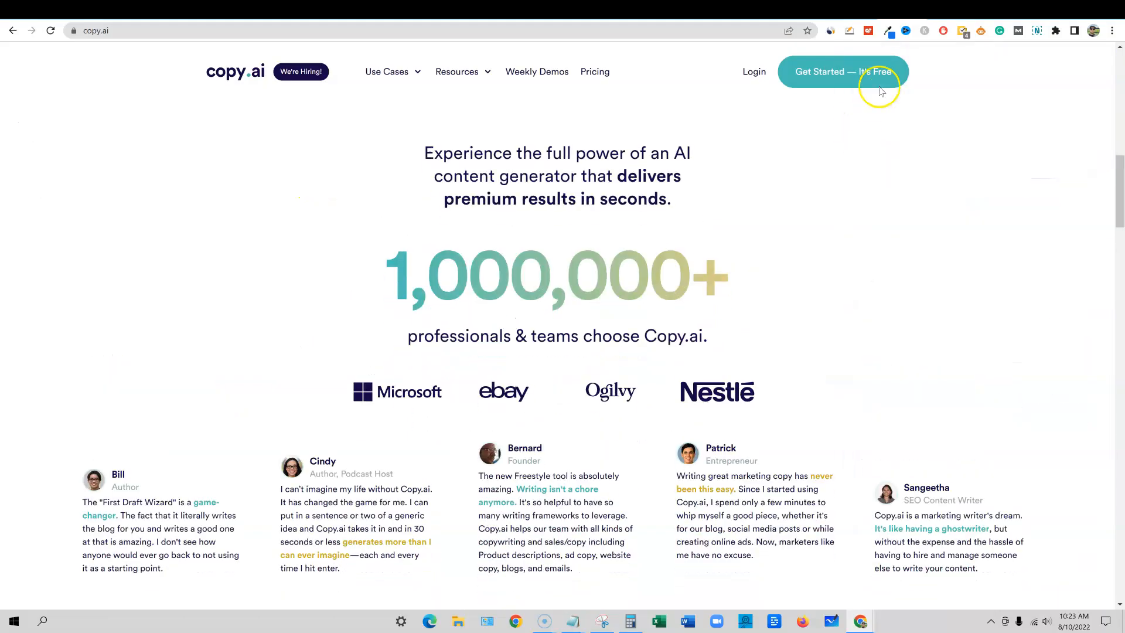
Step: Switch to the Copy.ai dashboard and inspect the tools listed under Website Copy, Startup Tools and Social Media Tools, collapsing each category again
click(943, 12)
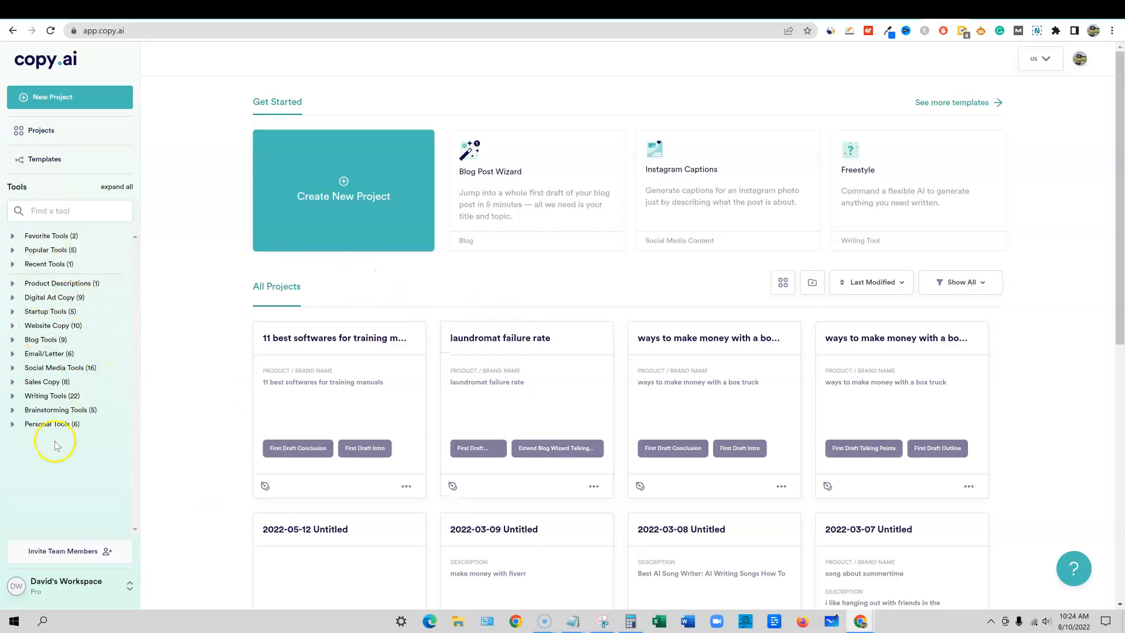
click(13, 329)
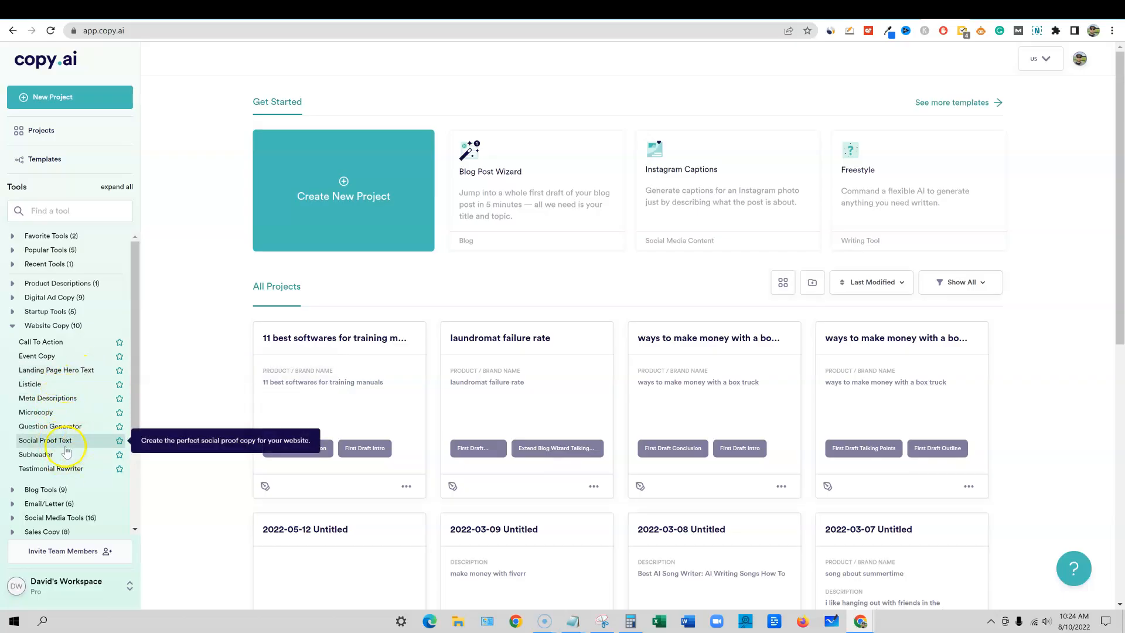
click(12, 327)
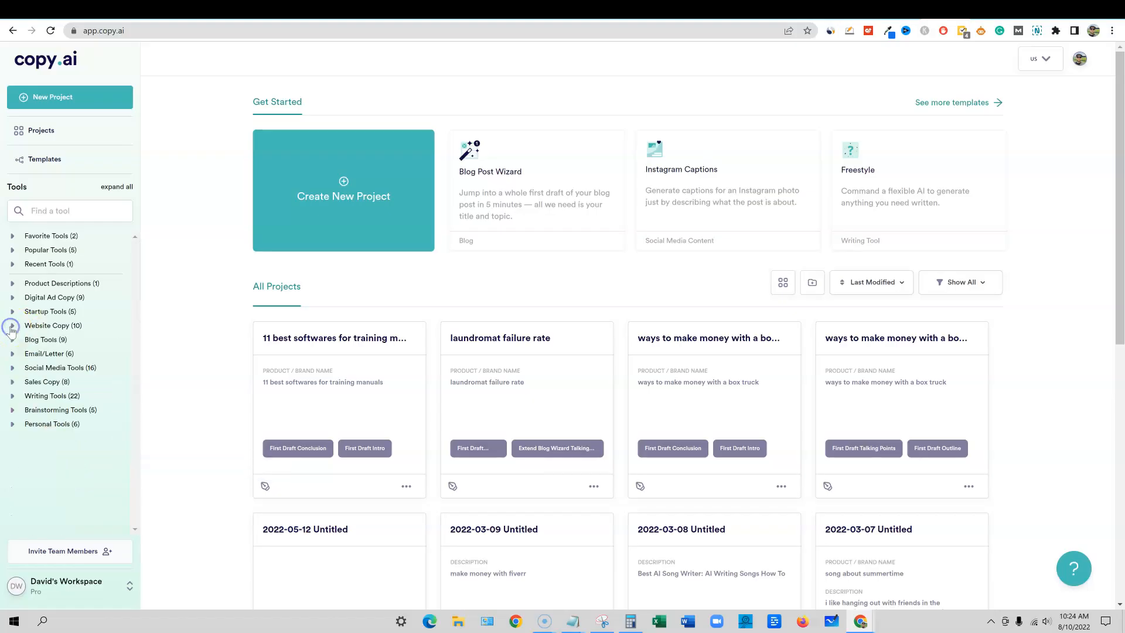
click(11, 311)
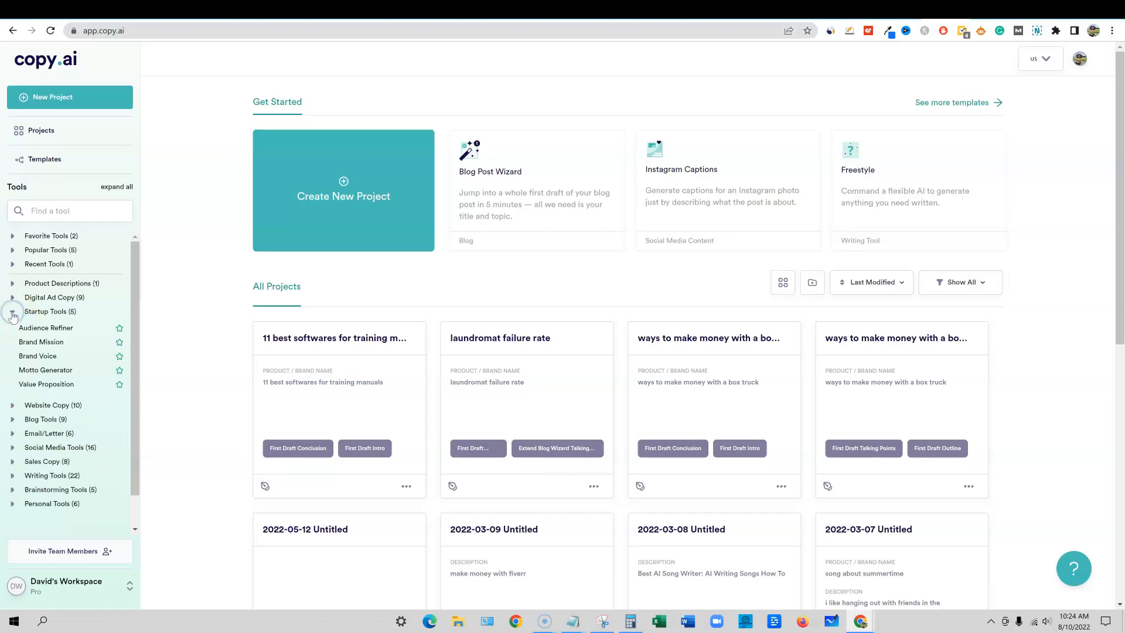
click(12, 312)
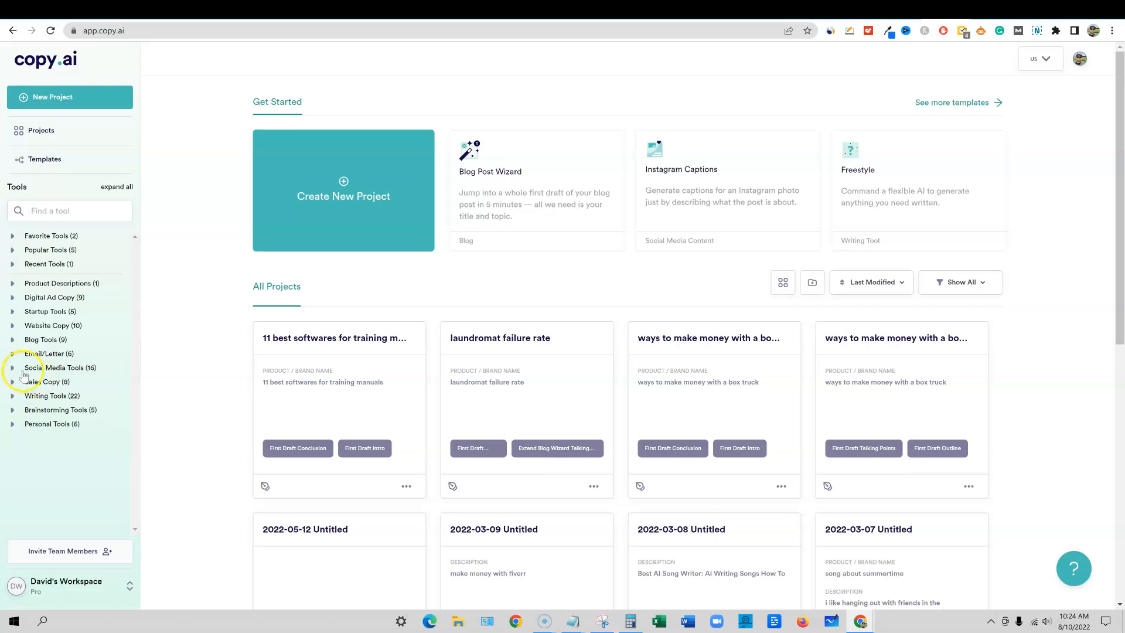
click(12, 368)
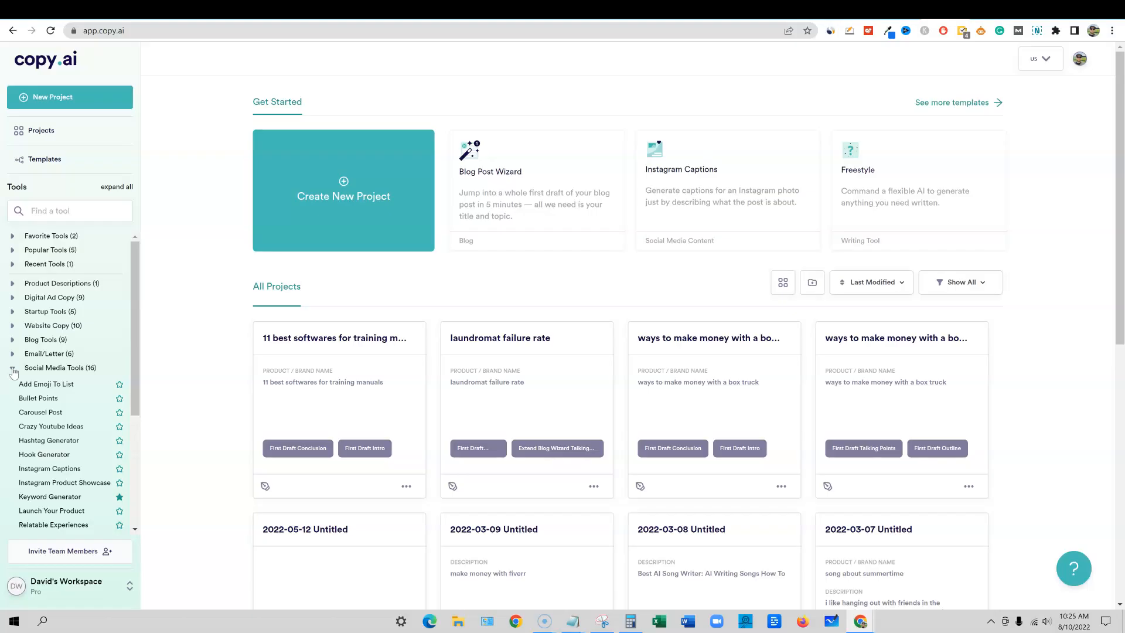
click(13, 369)
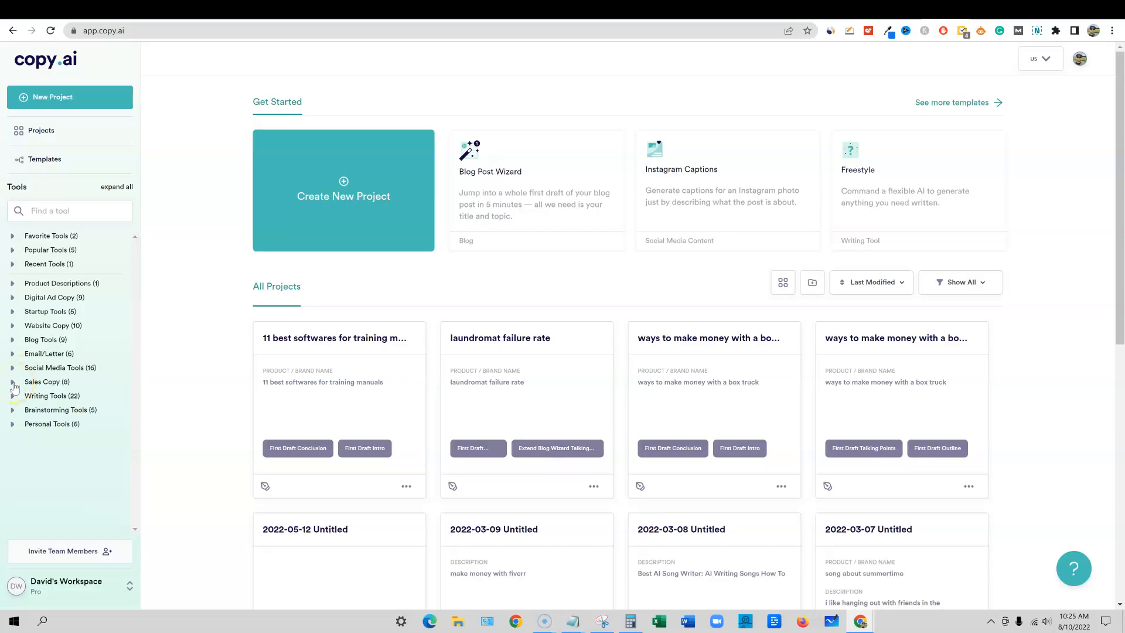
Step: Open the Marketing Angles tool under Sales Copy and create a new project titled "Webinar"
click(13, 383)
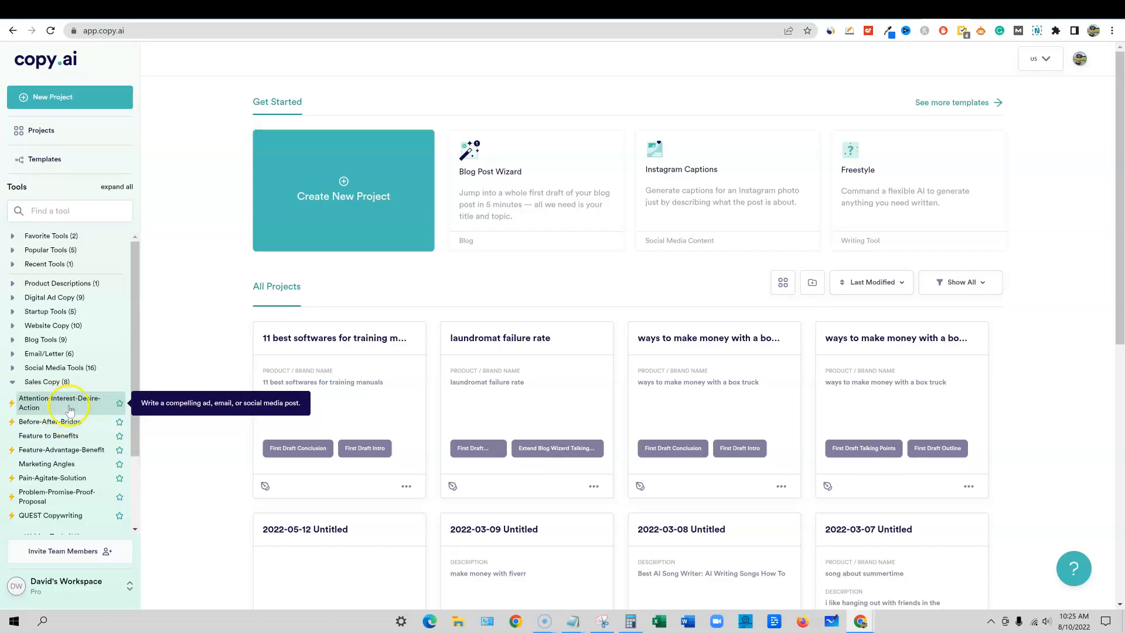
scroll(64, 492, down, 1)
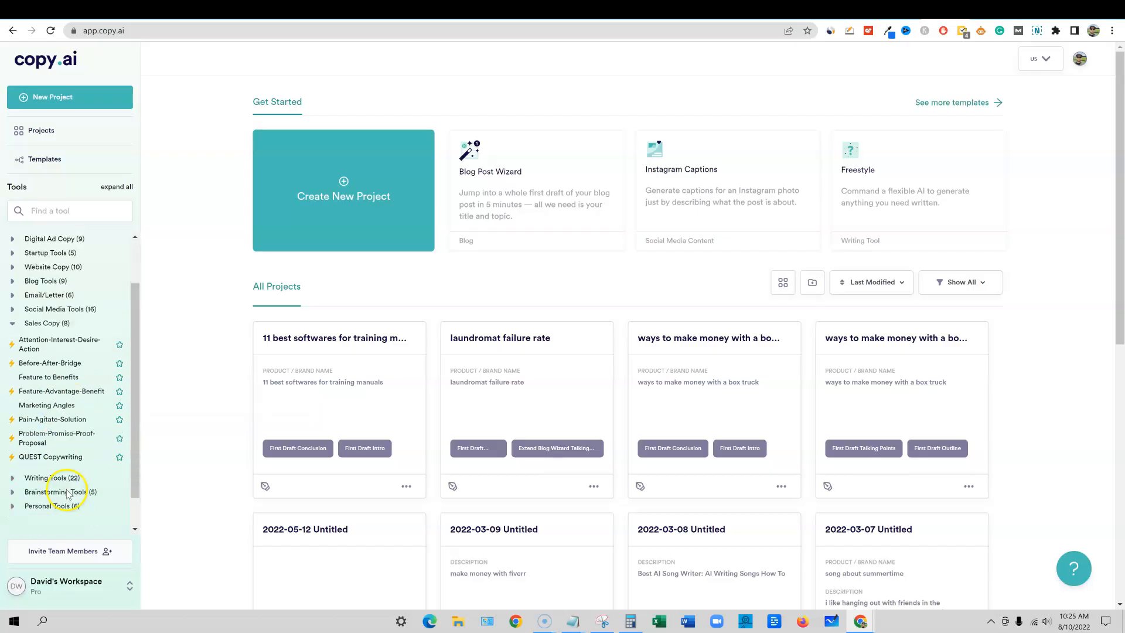
click(64, 406)
click(514, 235)
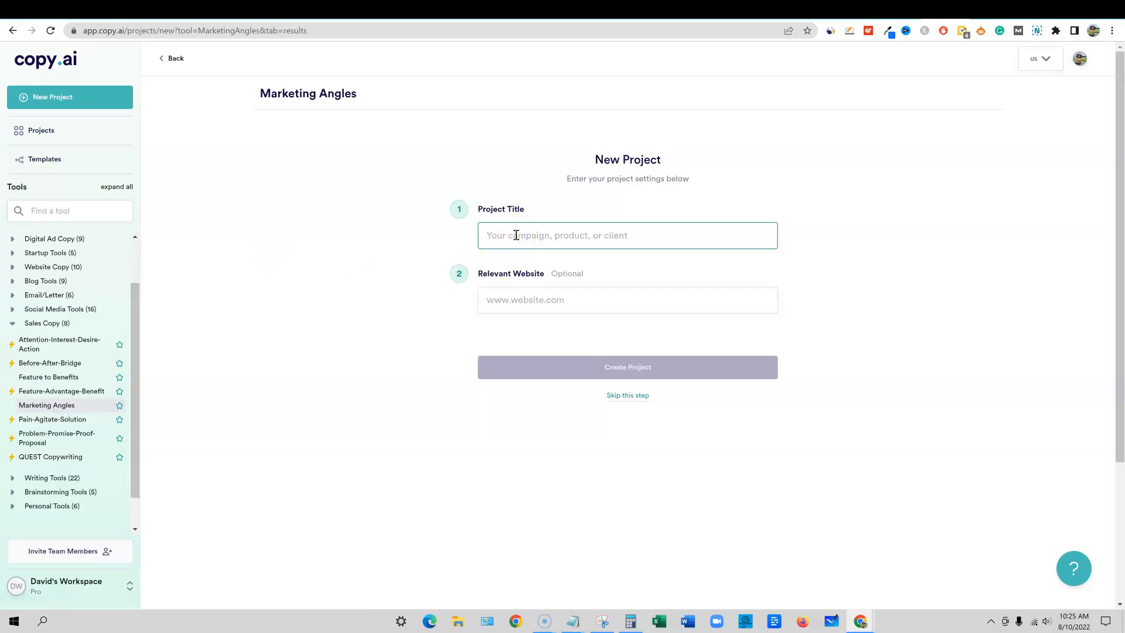
text(Webinar)
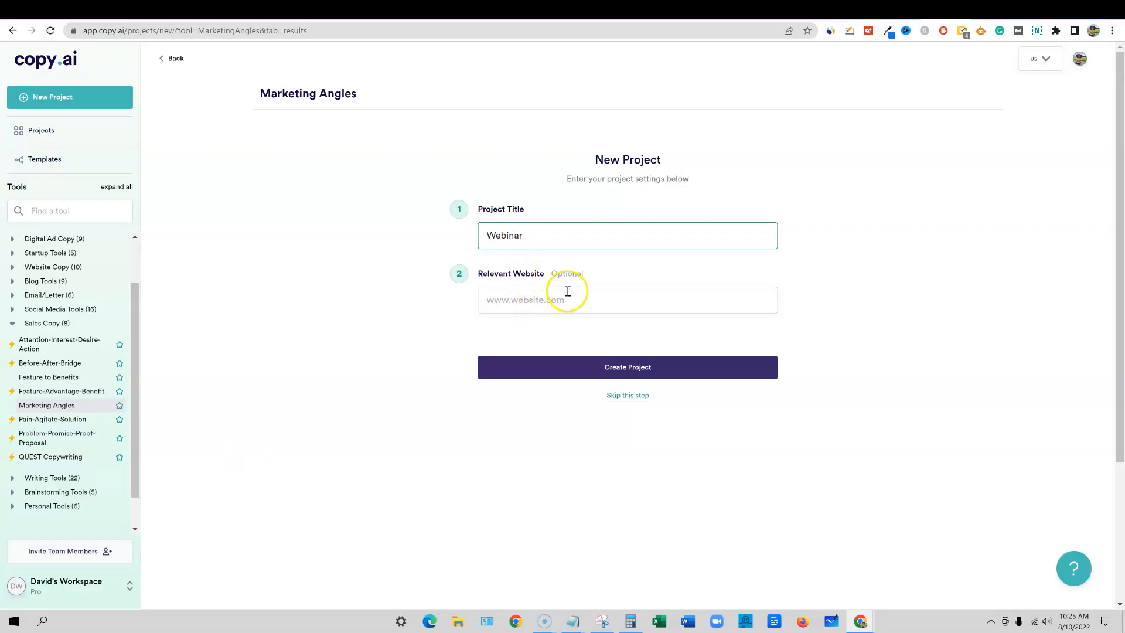
click(641, 372)
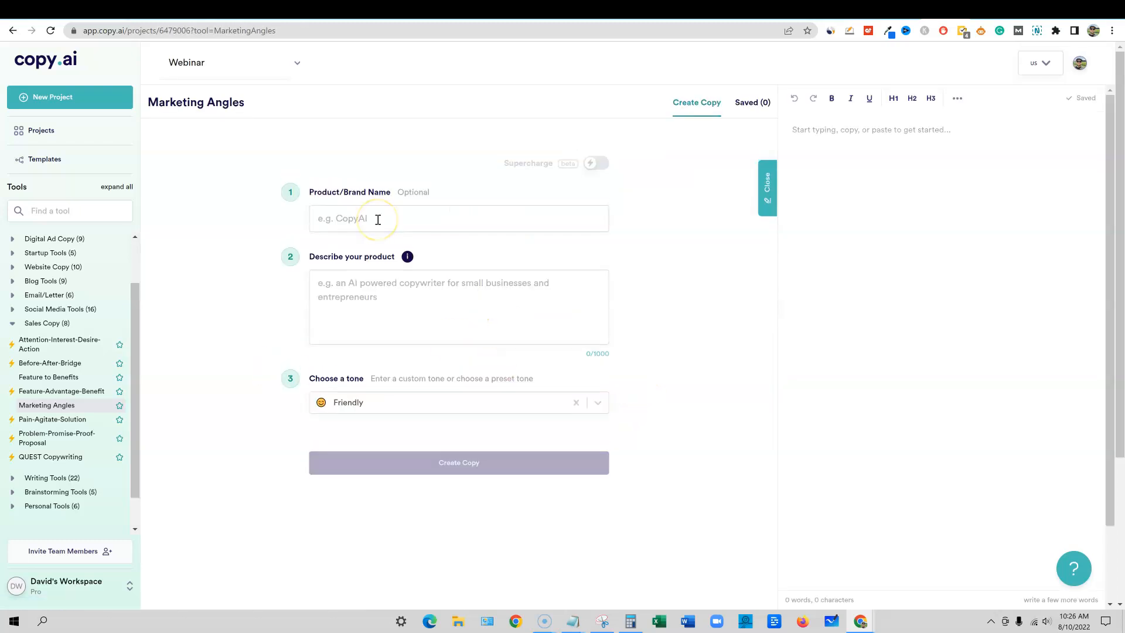
Step: Enter the presenter's full name as the product/brand name and bring up the webinar blurb in Notepad
click(378, 220)
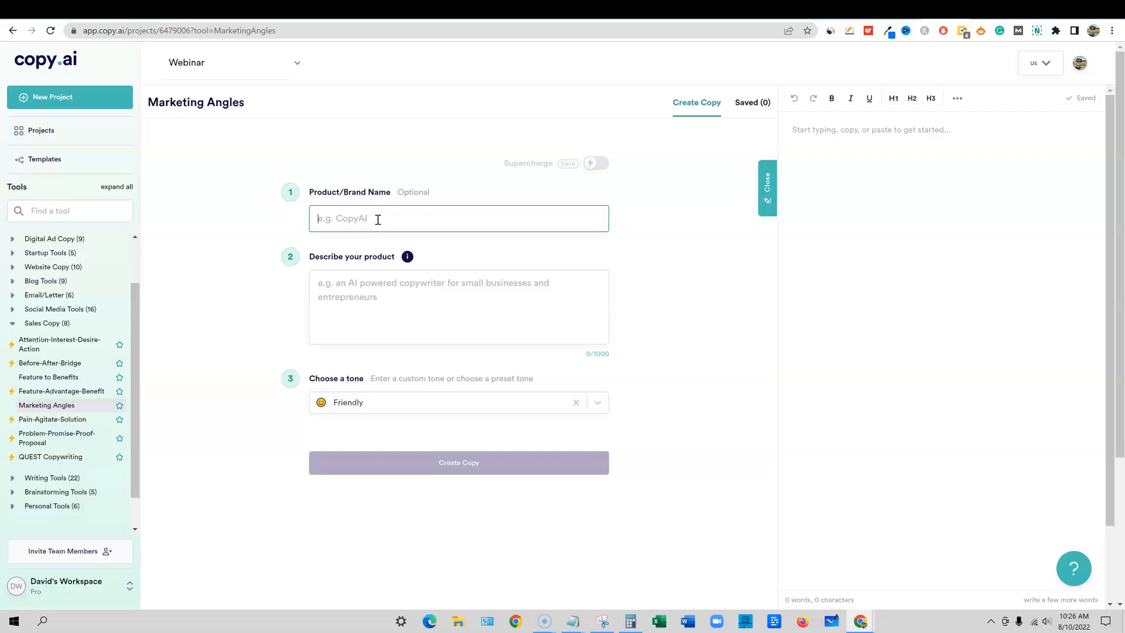
text(David Mills)
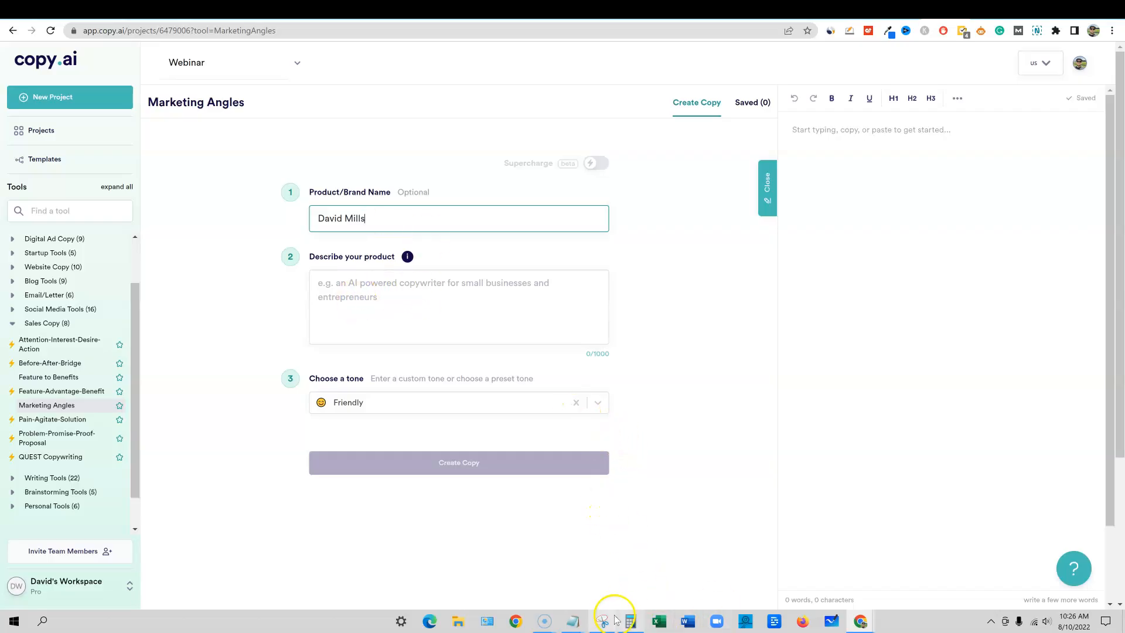
mouse_move(573, 619)
click(687, 583)
click(558, 206)
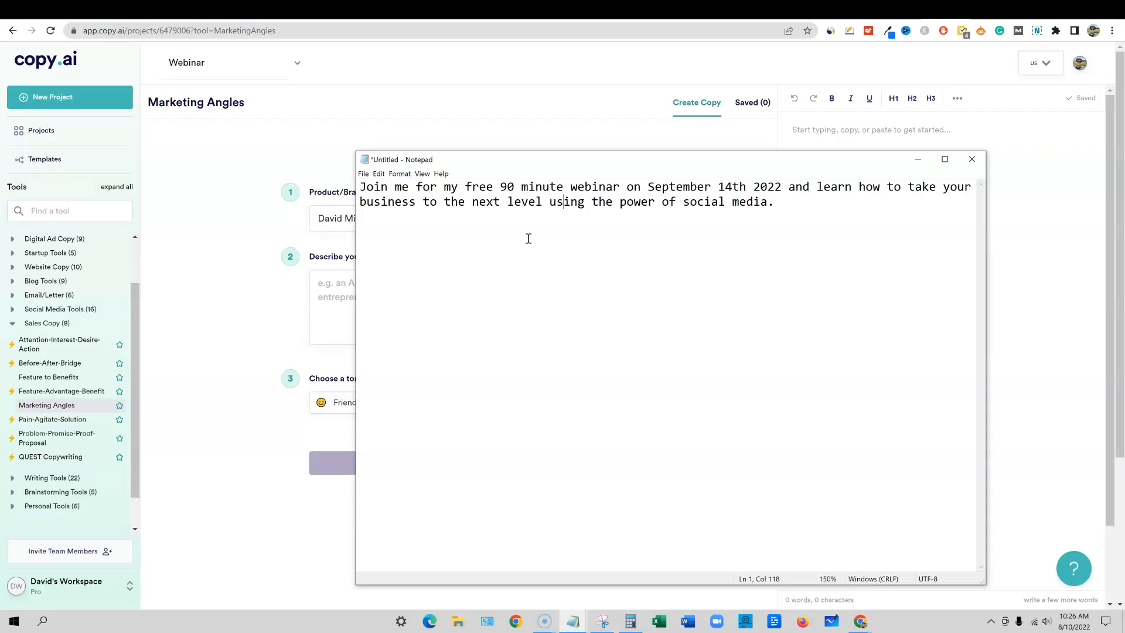
Step: Copy the entire free 90 minute webinar blurb from Notepad and paste it as the product description in Copy.ai
drag(748, 209, 359, 183)
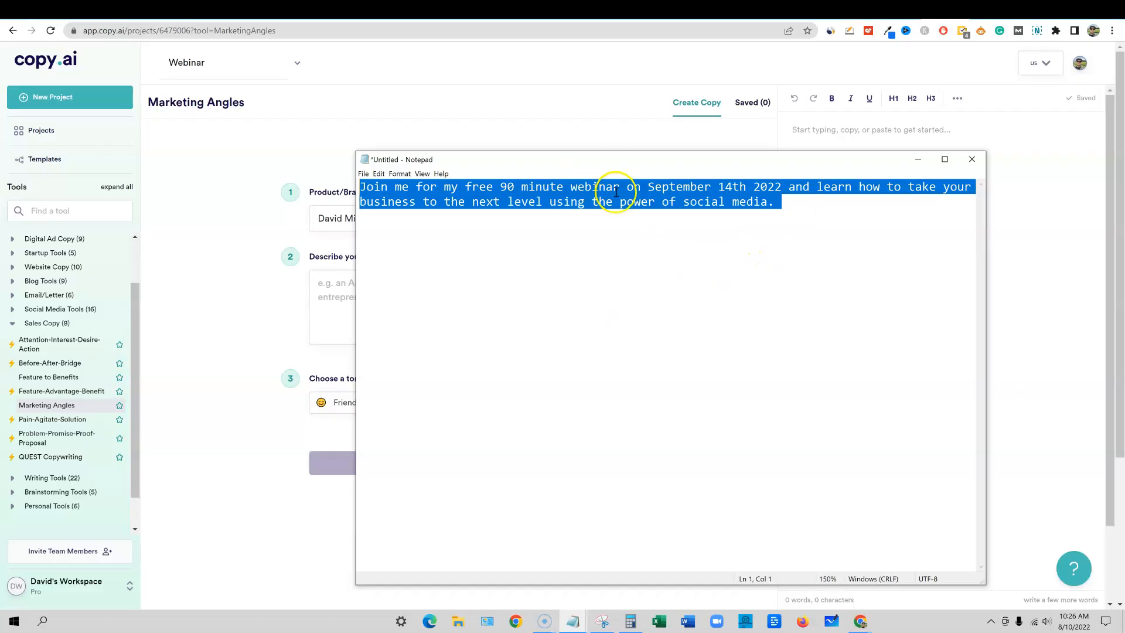
click(781, 205)
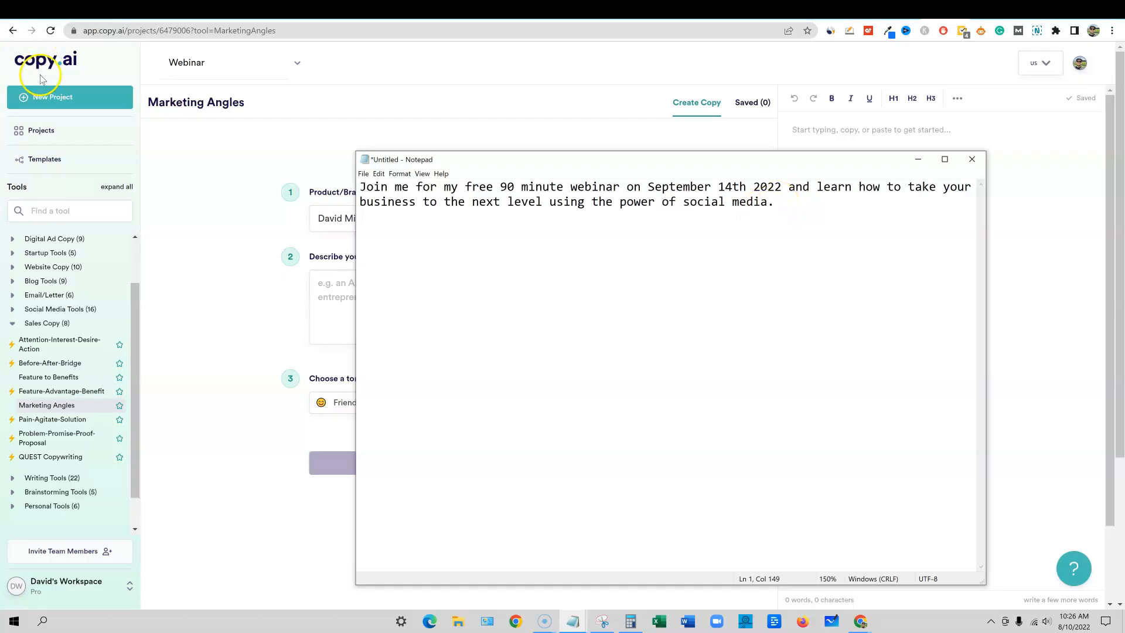
click(779, 202)
drag(779, 202, 359, 182)
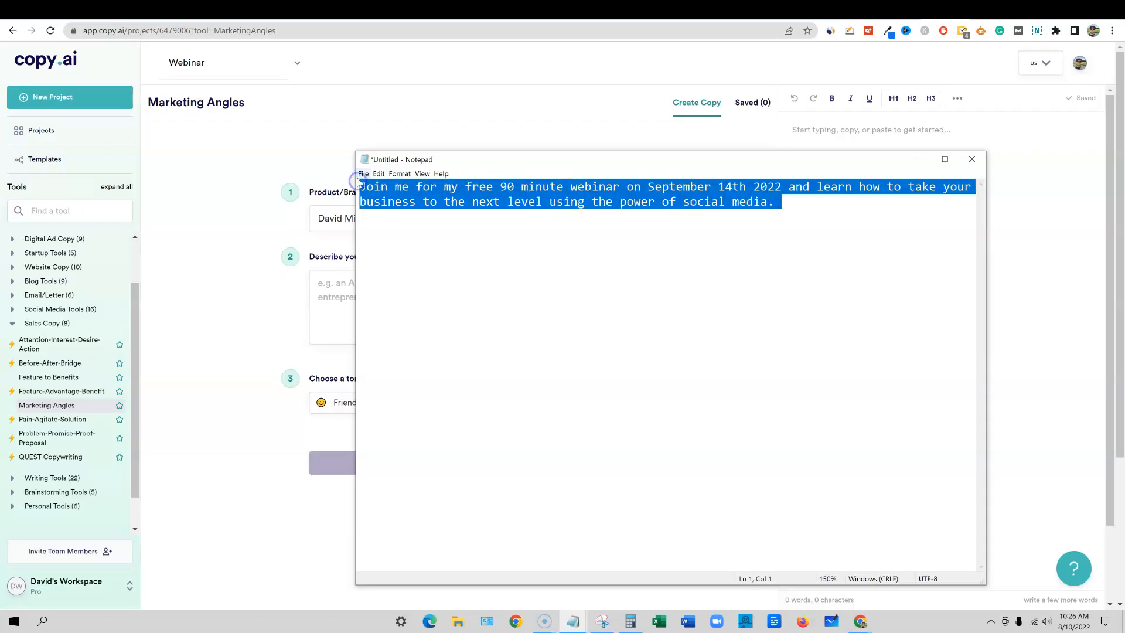
key(ctrl+c)
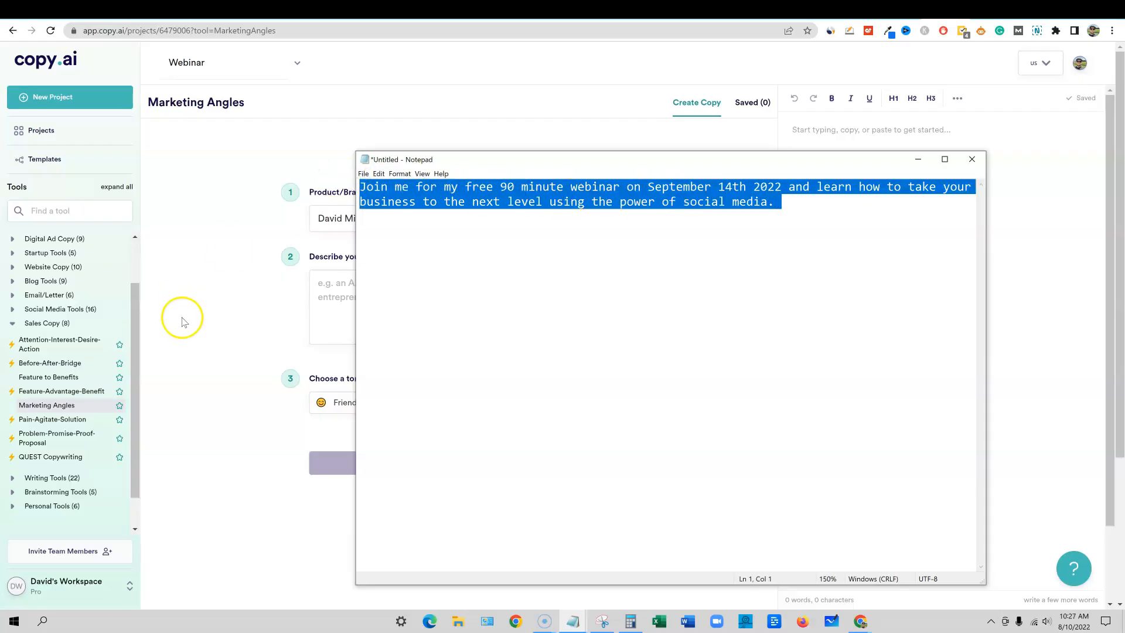
click(181, 316)
click(383, 311)
key(ctrl+v)
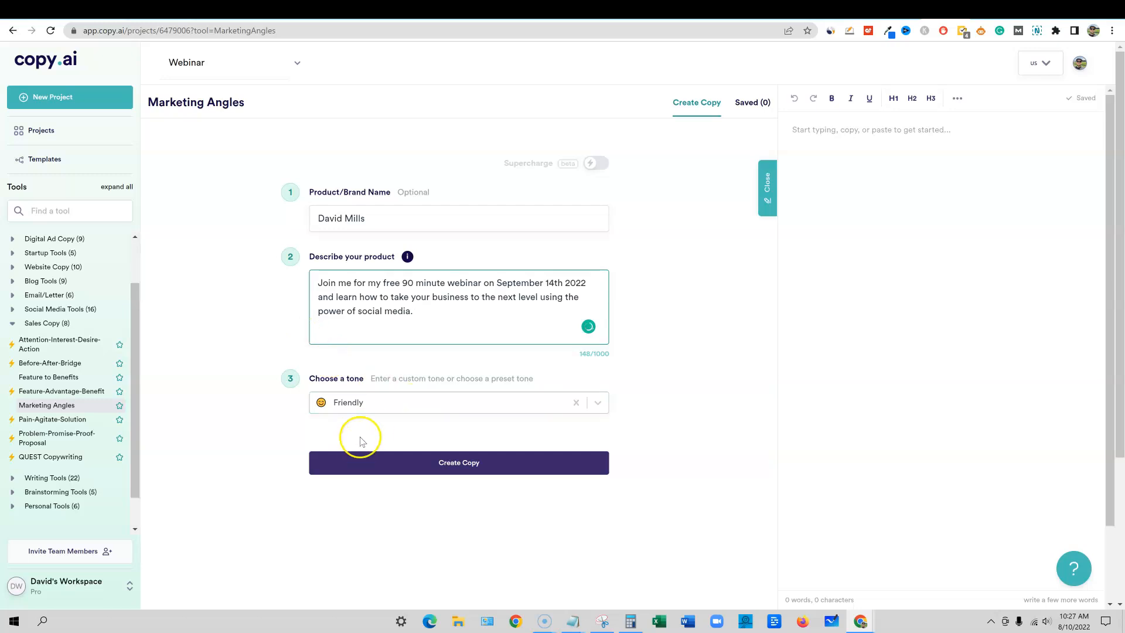
Step: Set the tone to Persuasive and generate the marketing angles copy
click(361, 401)
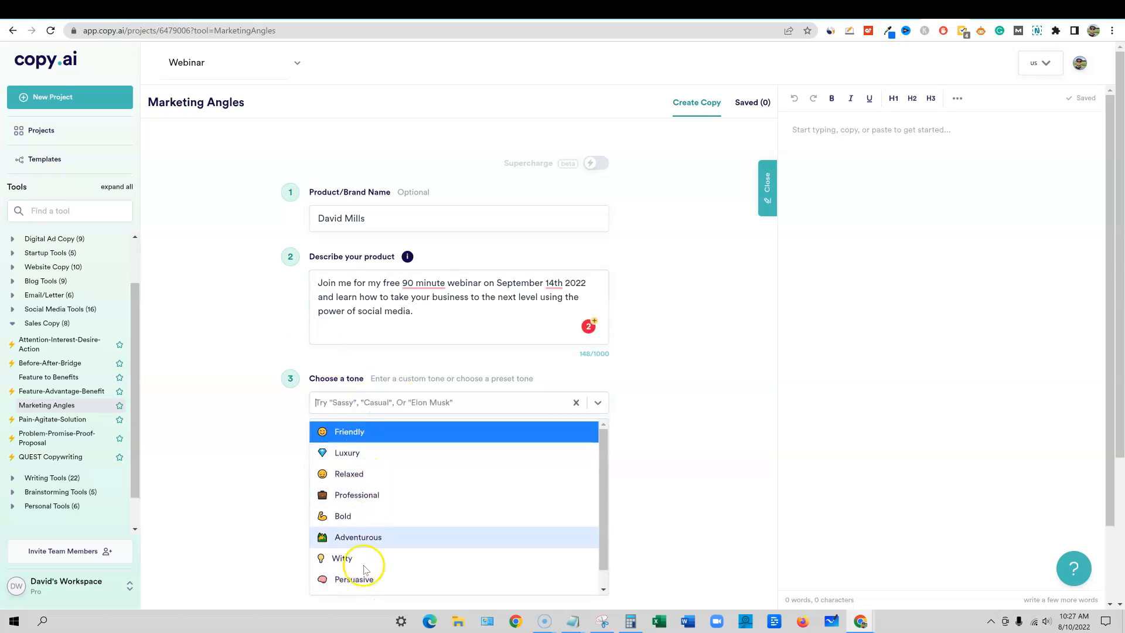
scroll(403, 544, down, 1)
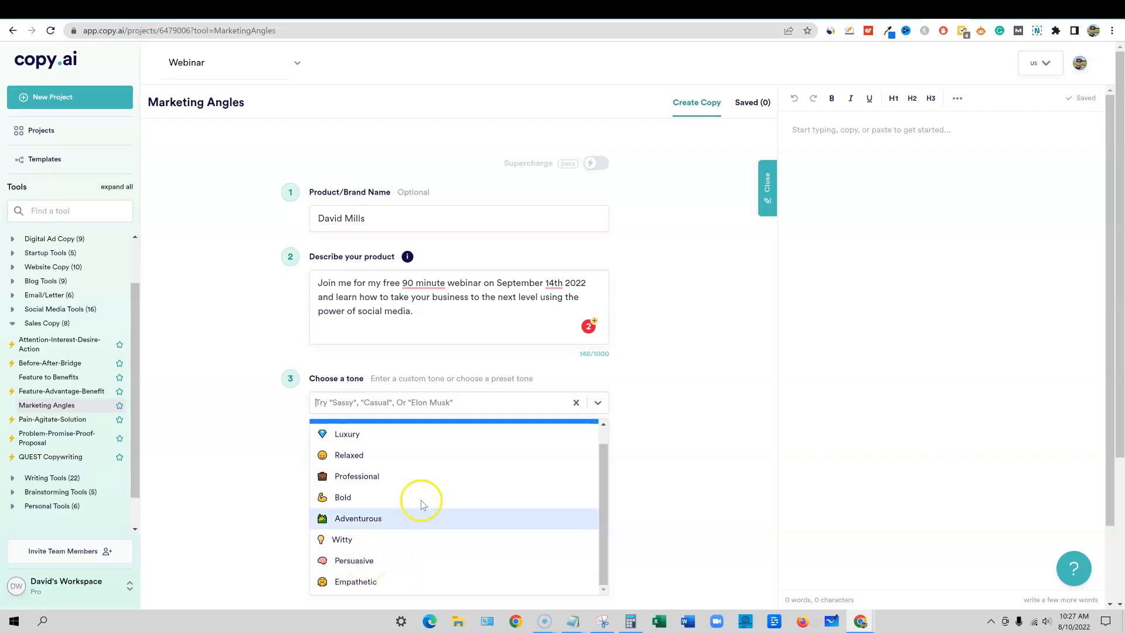
click(365, 561)
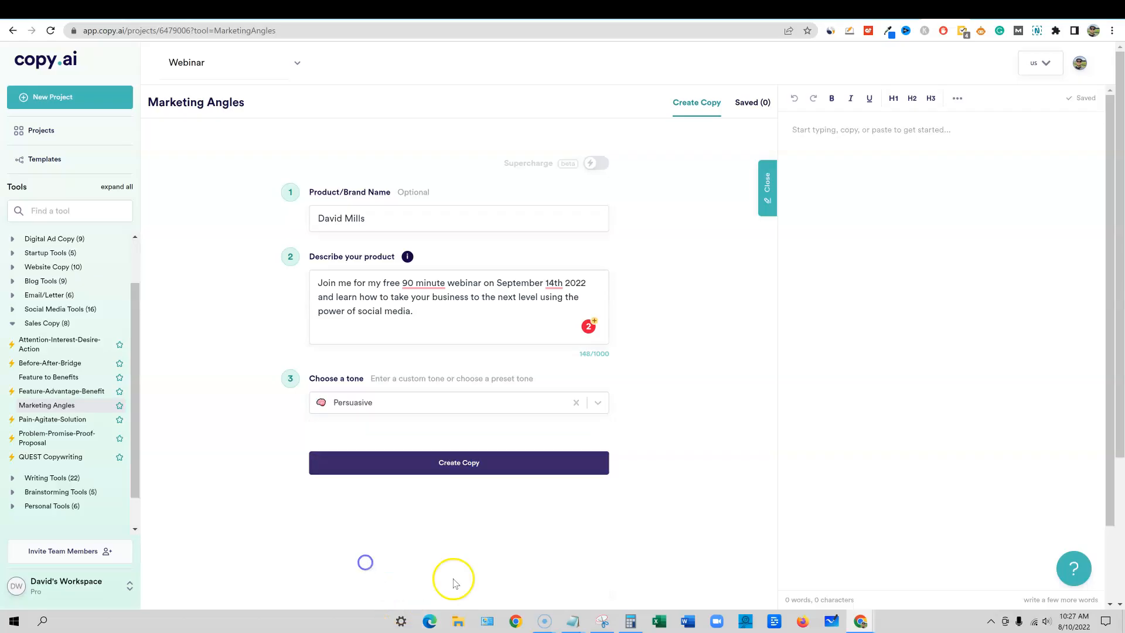
click(463, 462)
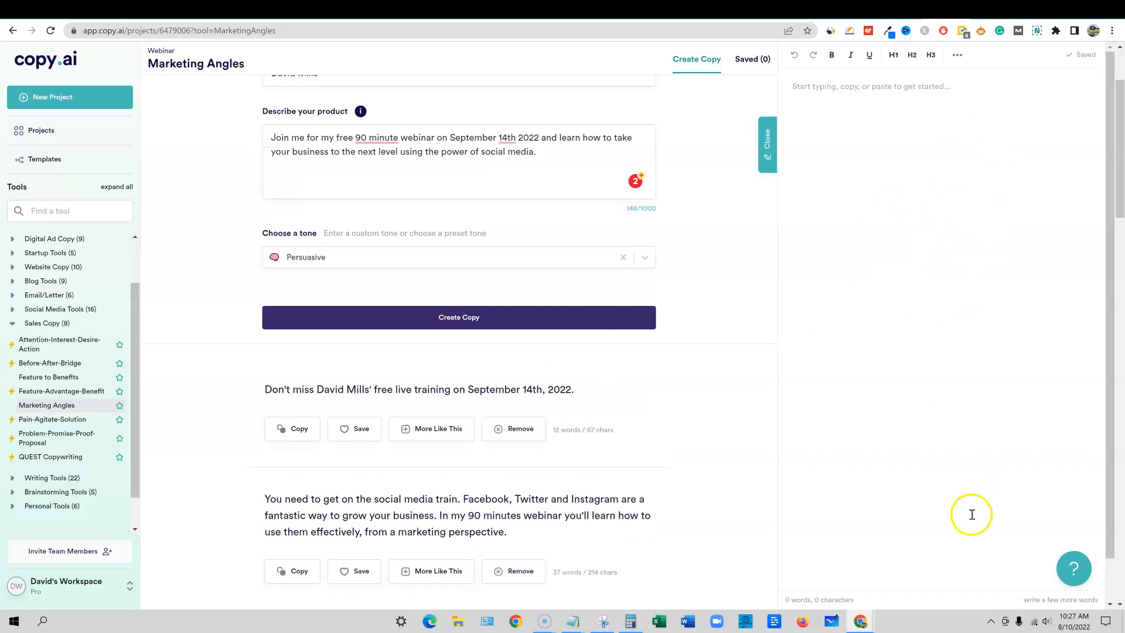
Step: Copy the generated result "You need to get on the social media train" into the project document and save that result
scroll(683, 444, down, 2)
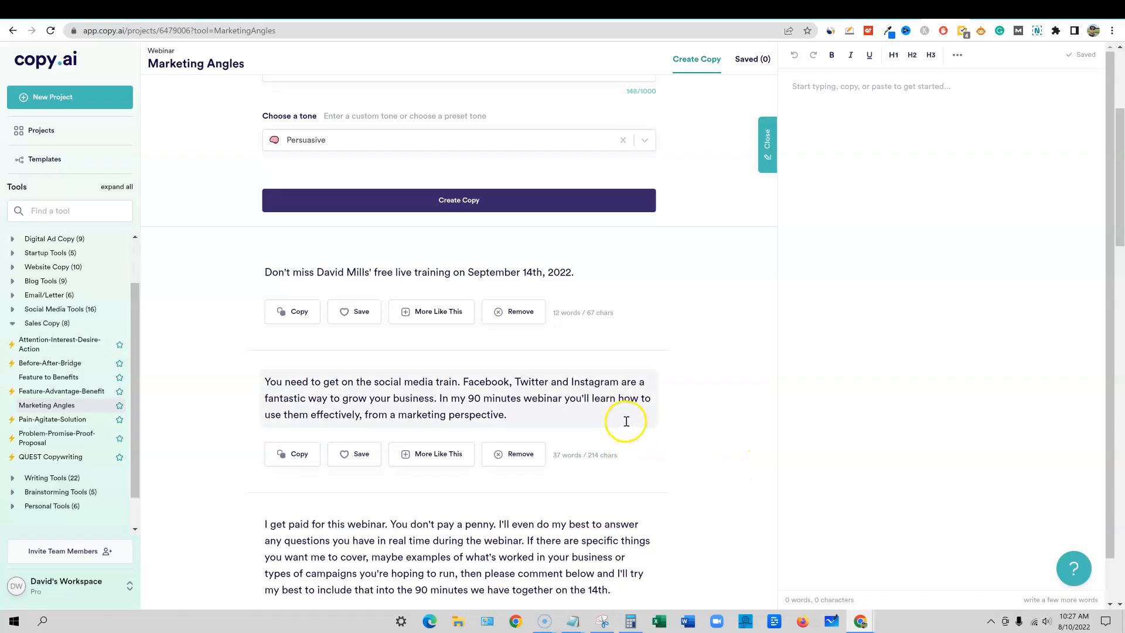
scroll(621, 422, down, 1)
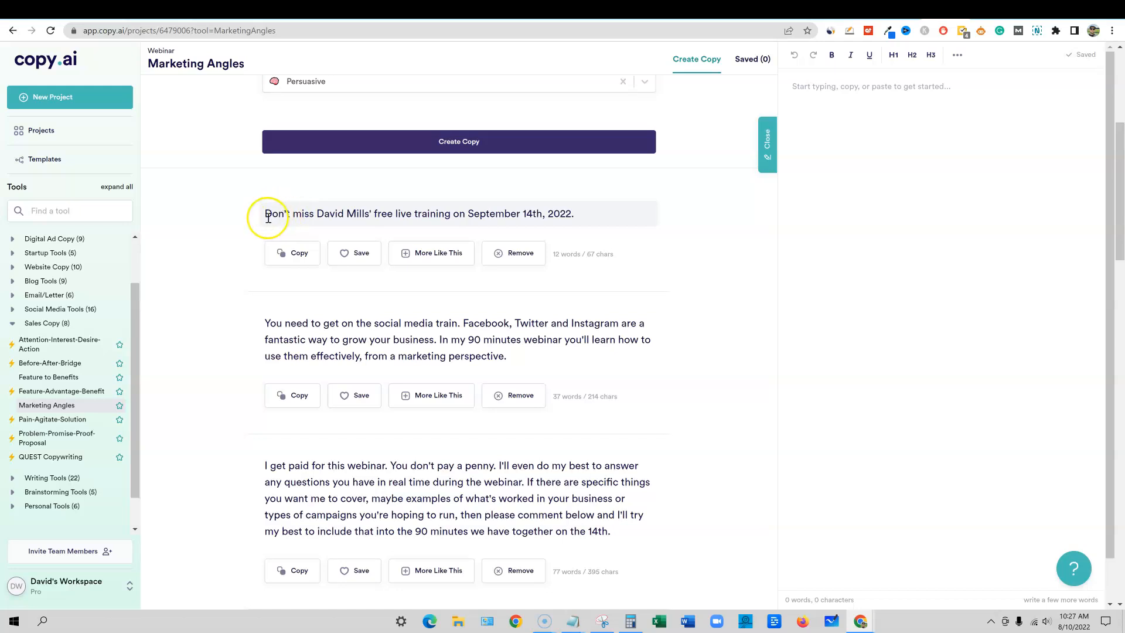
drag(264, 215, 577, 216)
click(670, 242)
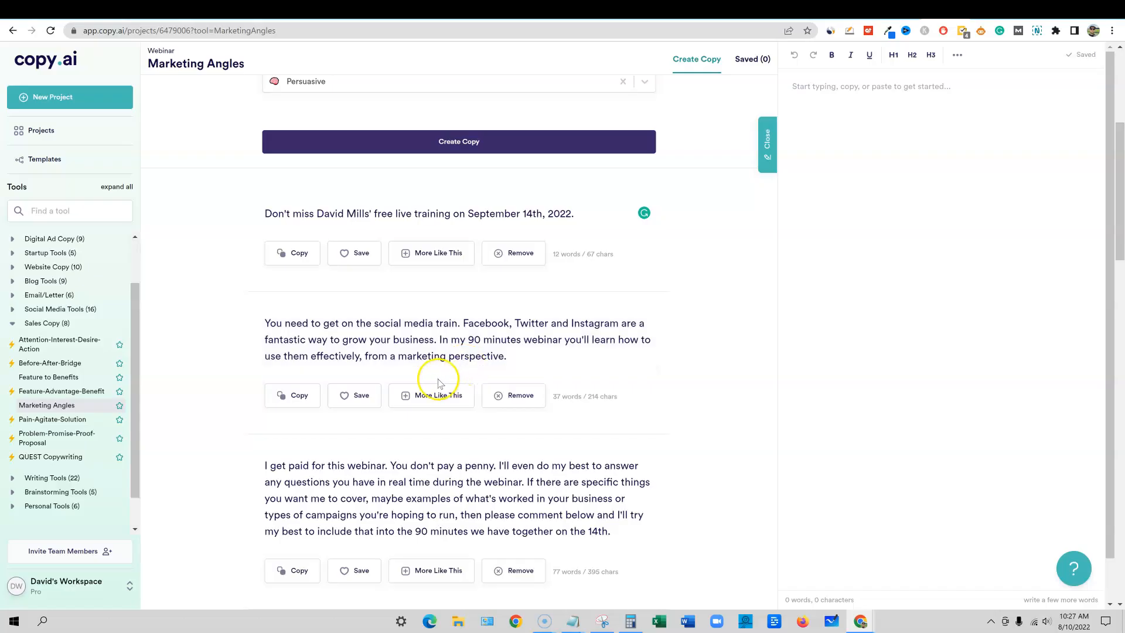
scroll(436, 377, down, 2)
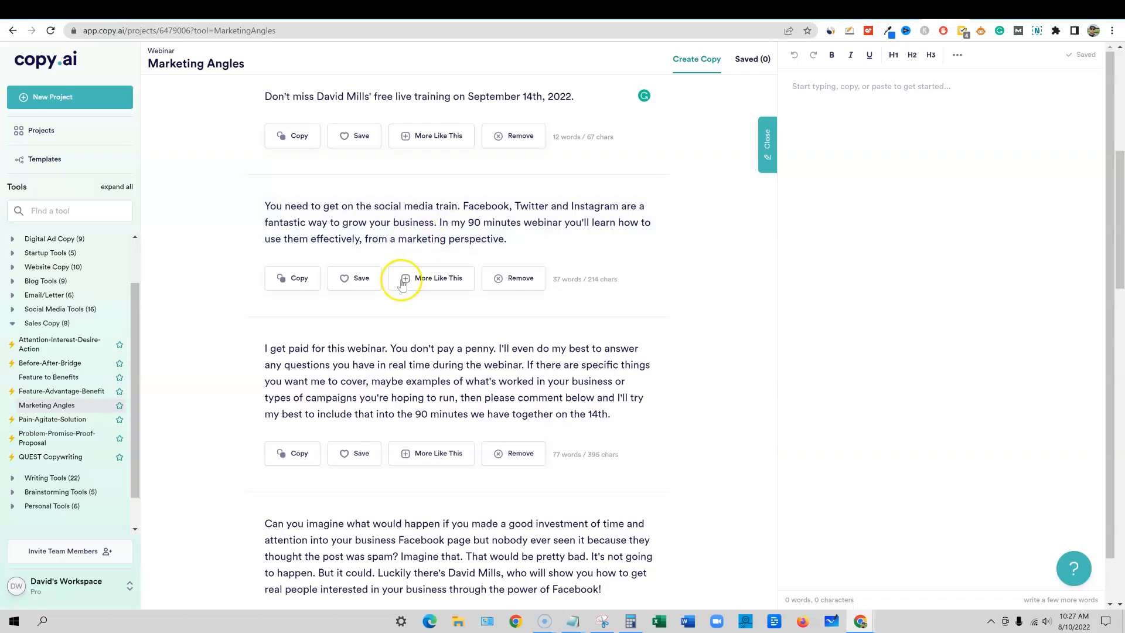
click(300, 280)
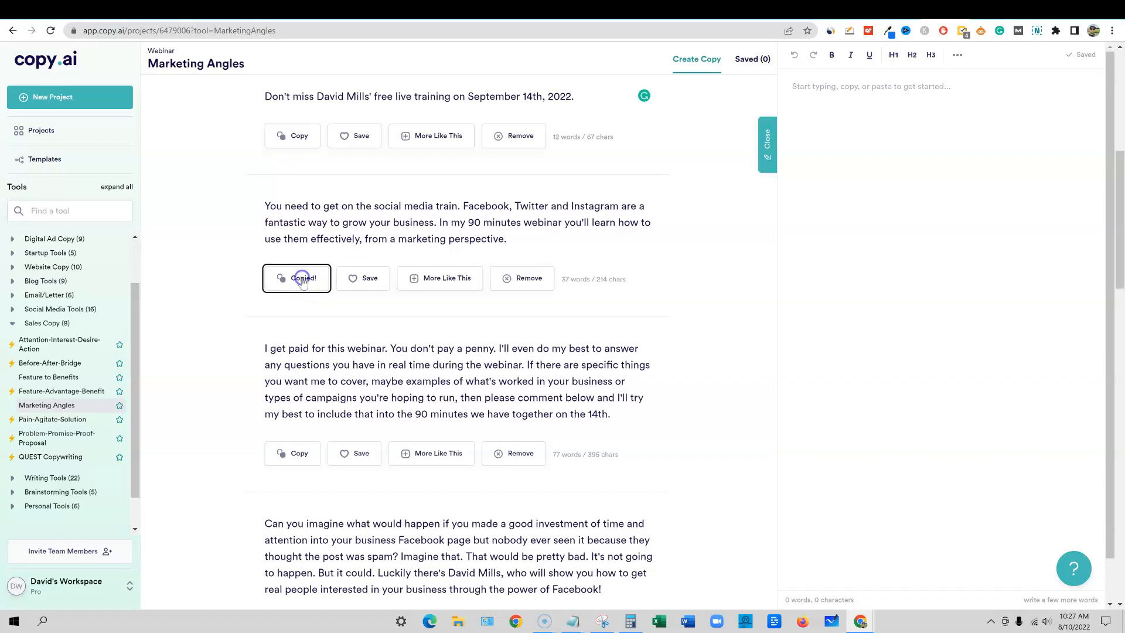
click(814, 101)
key(ctrl+v)
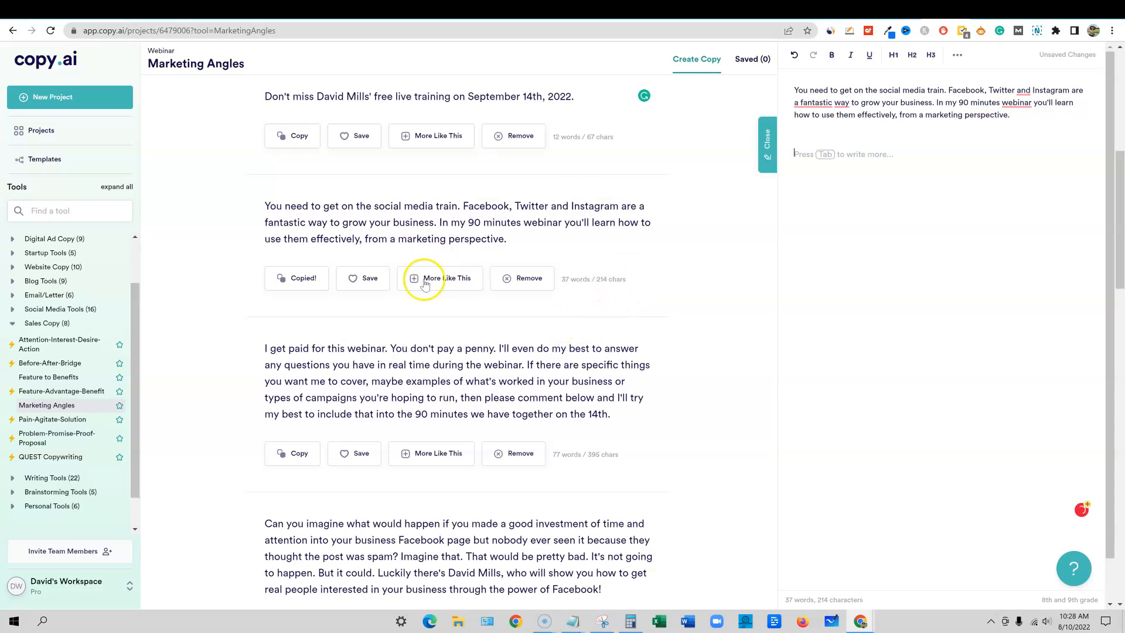
click(361, 283)
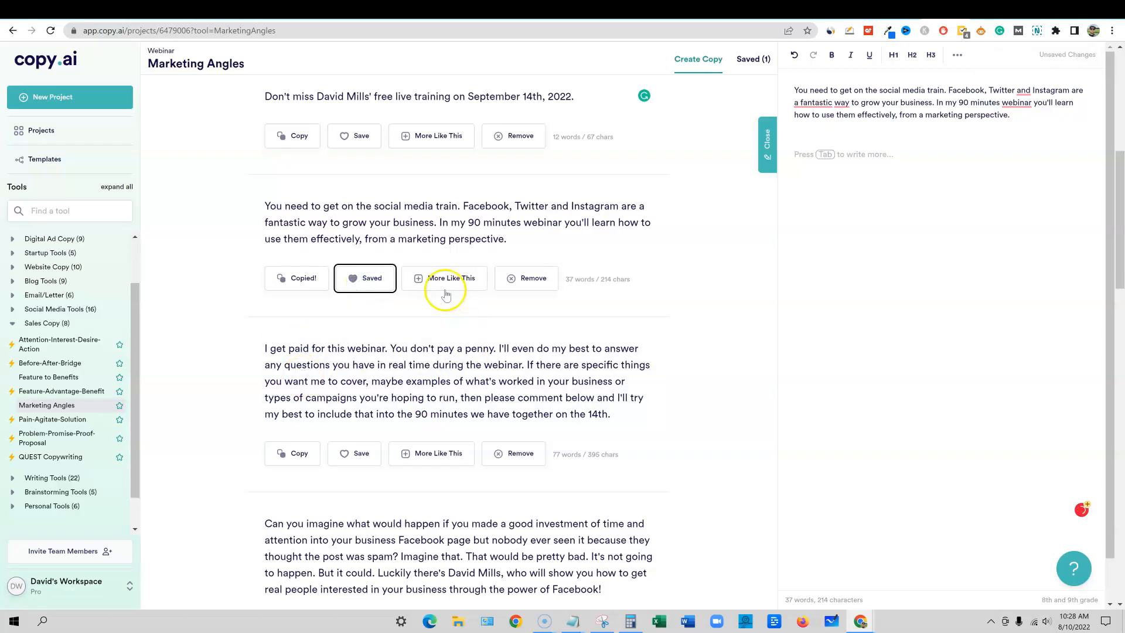
drag(263, 206, 552, 247)
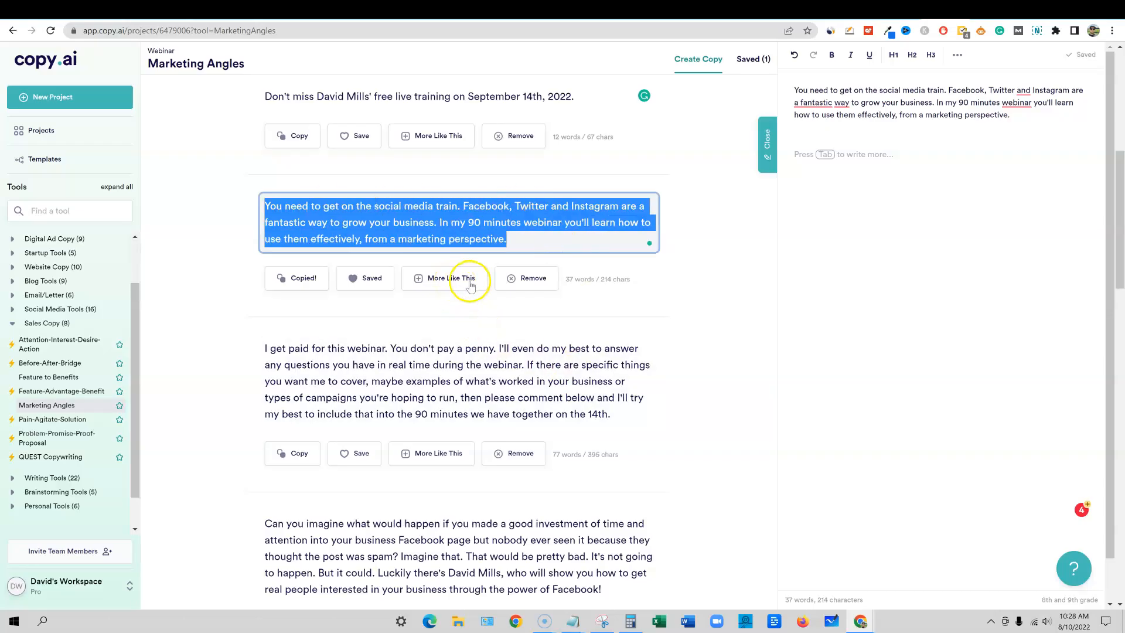
click(711, 293)
Step: Delete the opening sentence "I get paid for this webinar." and its leftover space from the third generated result
scroll(661, 345, down, 2)
scroll(663, 346, down, 1)
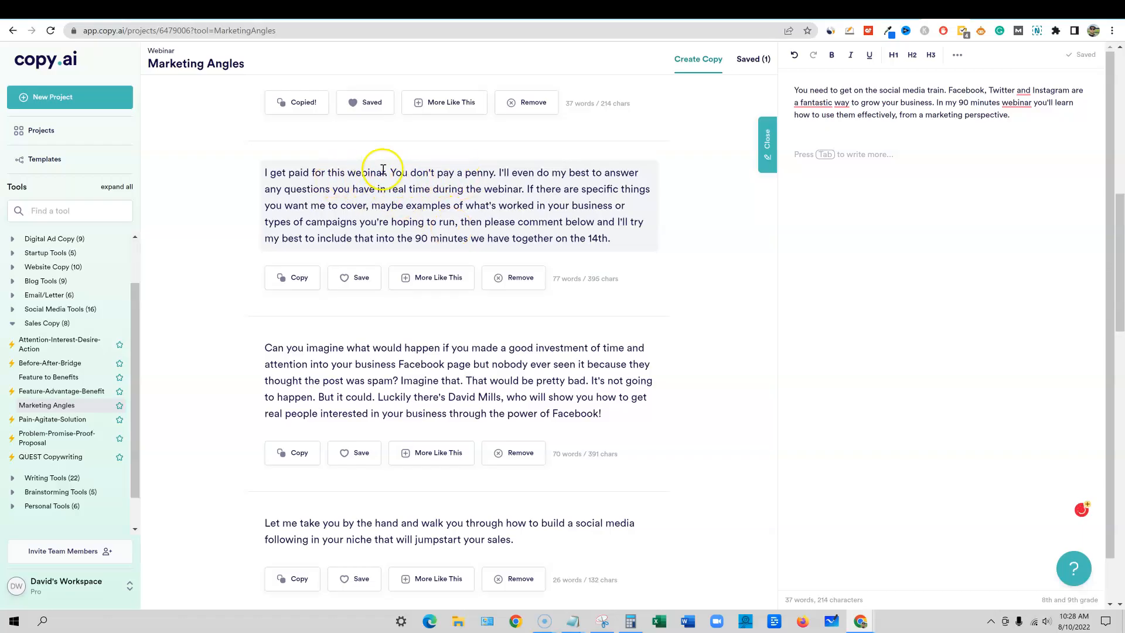
drag(387, 172, 252, 172)
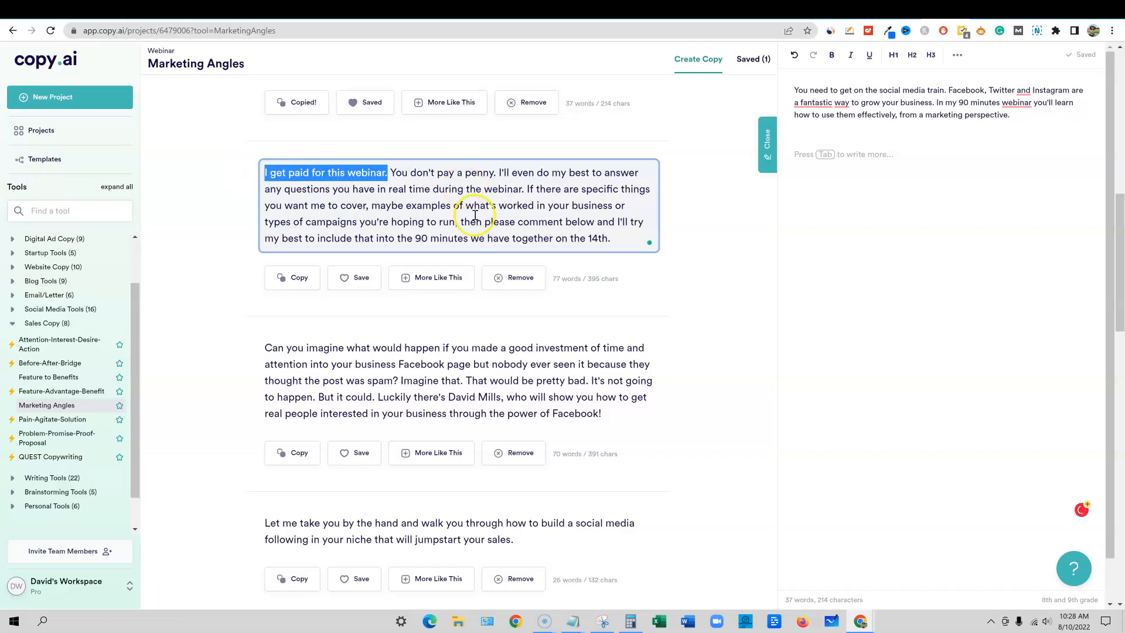
key(BackSpace)
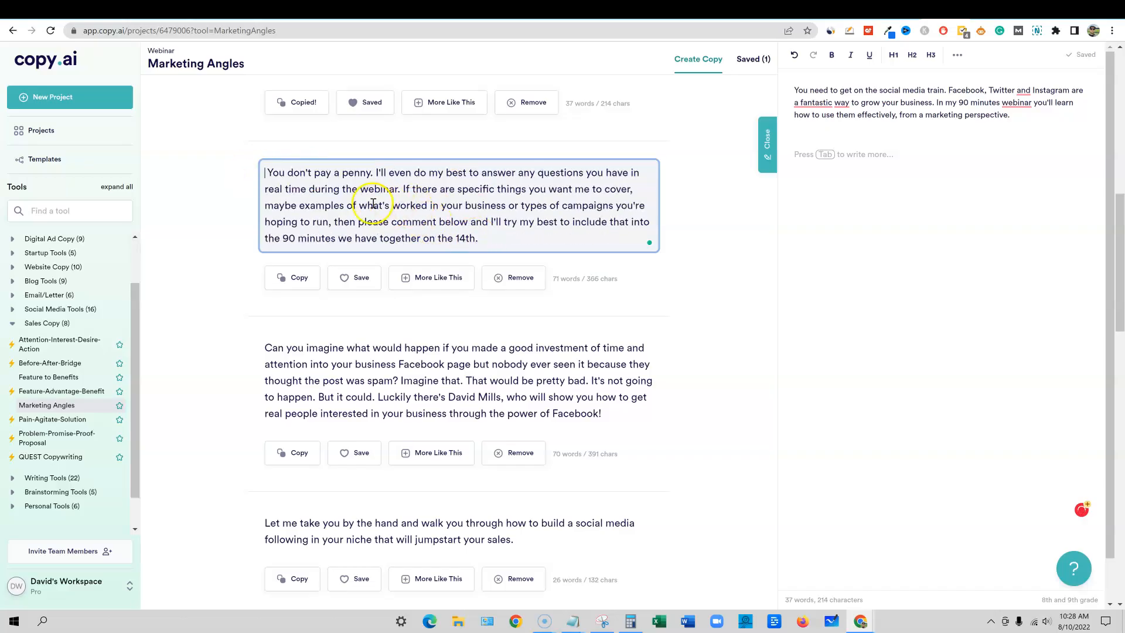
click(268, 174)
key(BackSpace)
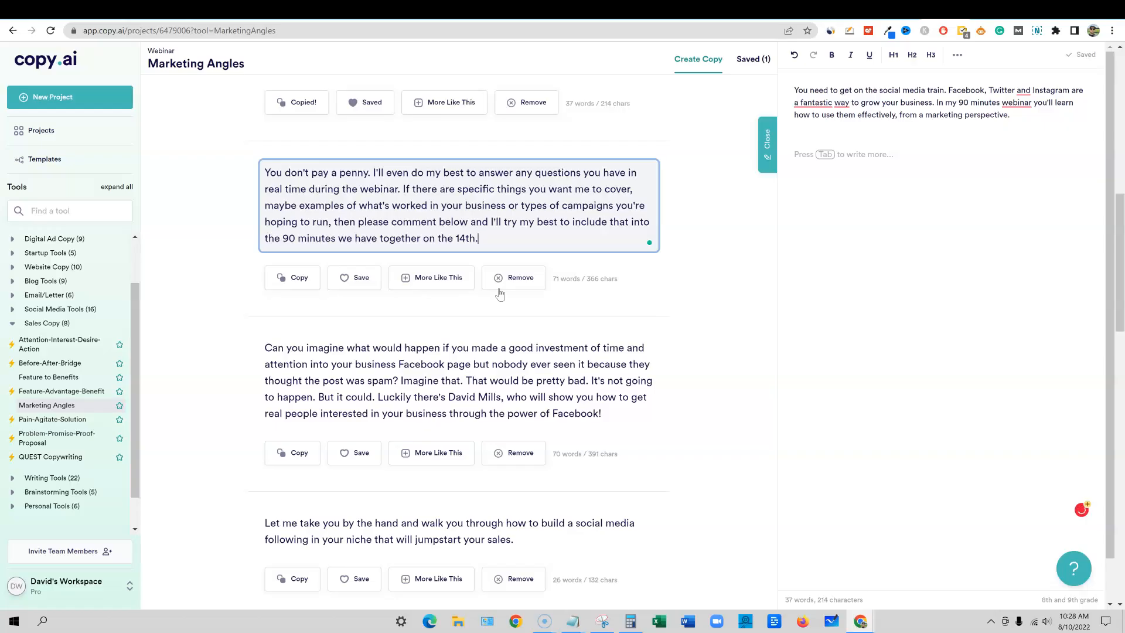
Step: Remove the generated result beginning "You don't pay a penny" from the list
scroll(588, 187, down, 3)
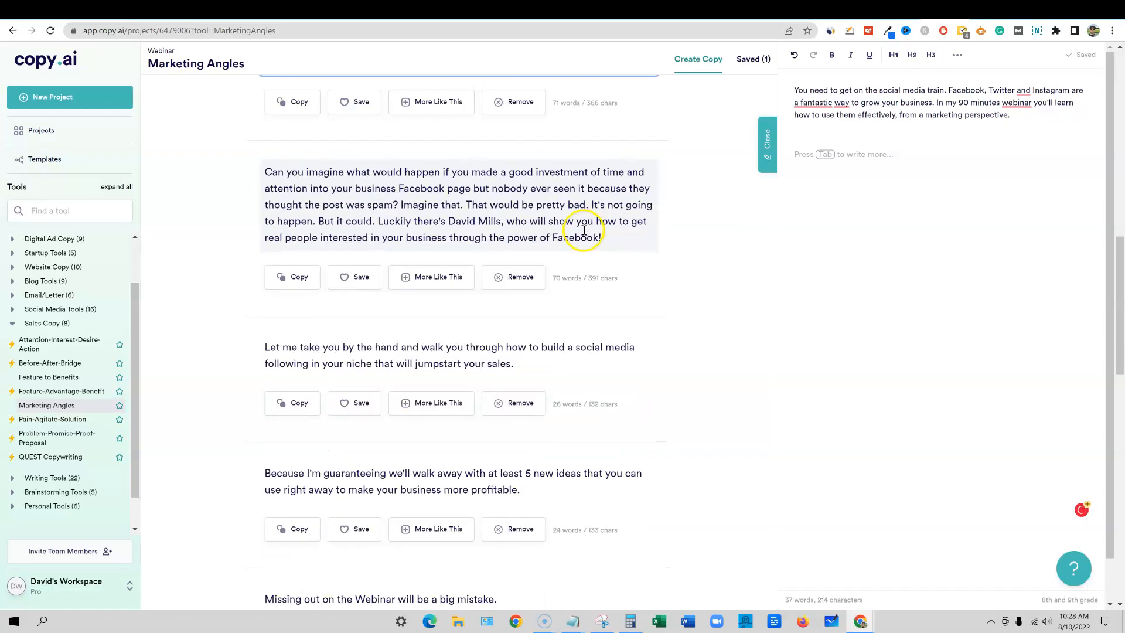
scroll(582, 221, up, 3)
click(526, 278)
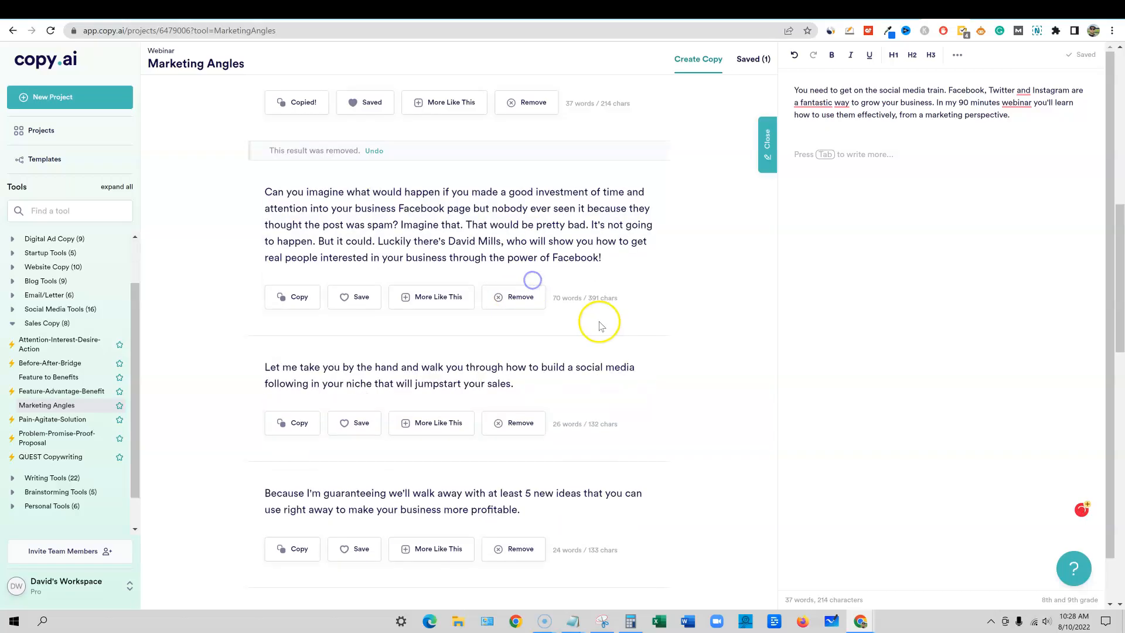
Step: Copy the generated result beginning "Can you imagine what would happen" into the project document below the first paragraph
scroll(547, 331, up, 2)
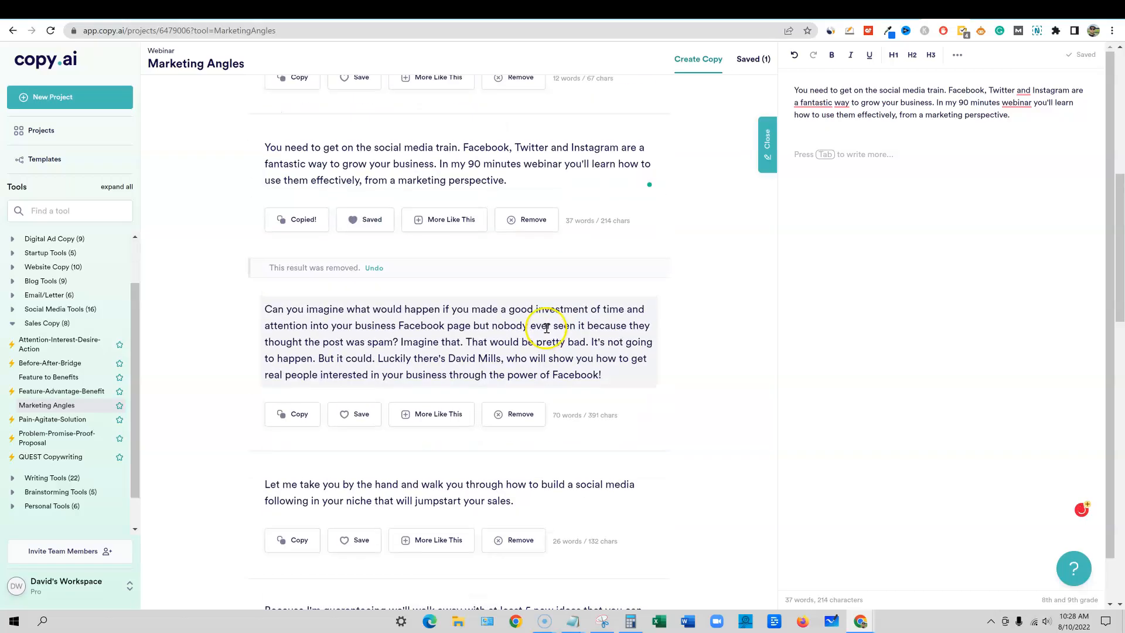
scroll(546, 328, down, 1)
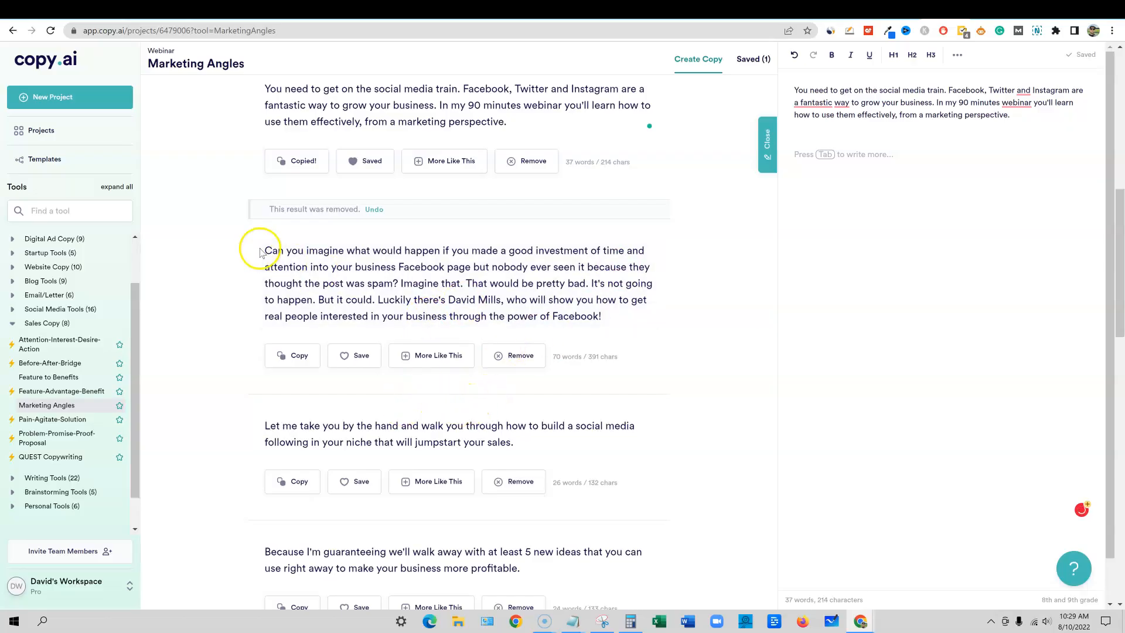
drag(263, 249, 593, 311)
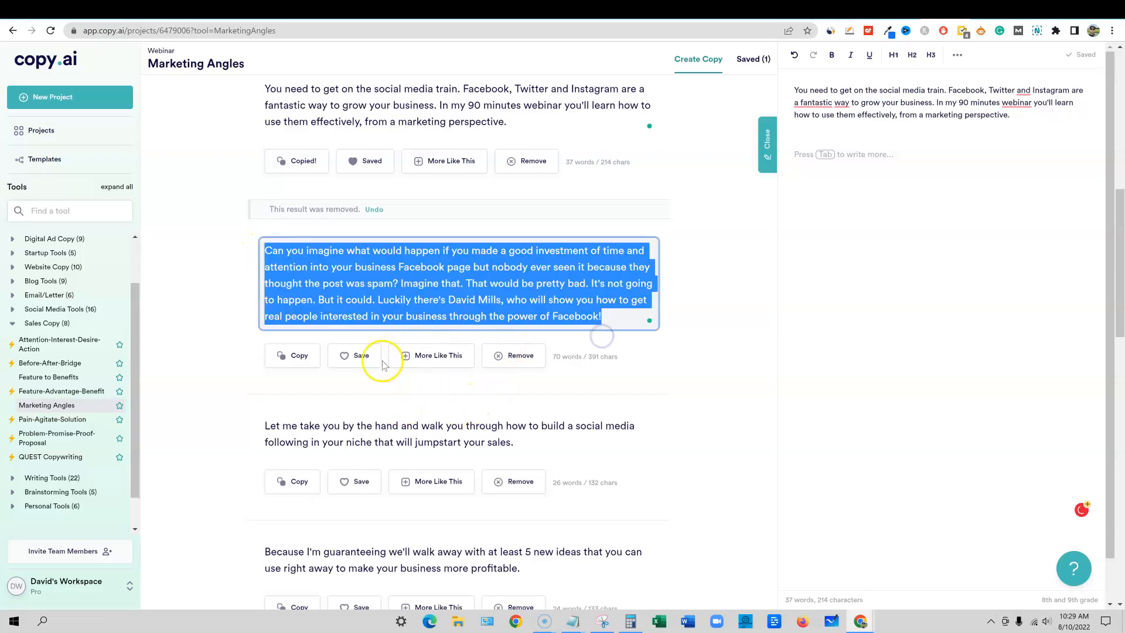
click(300, 358)
click(800, 173)
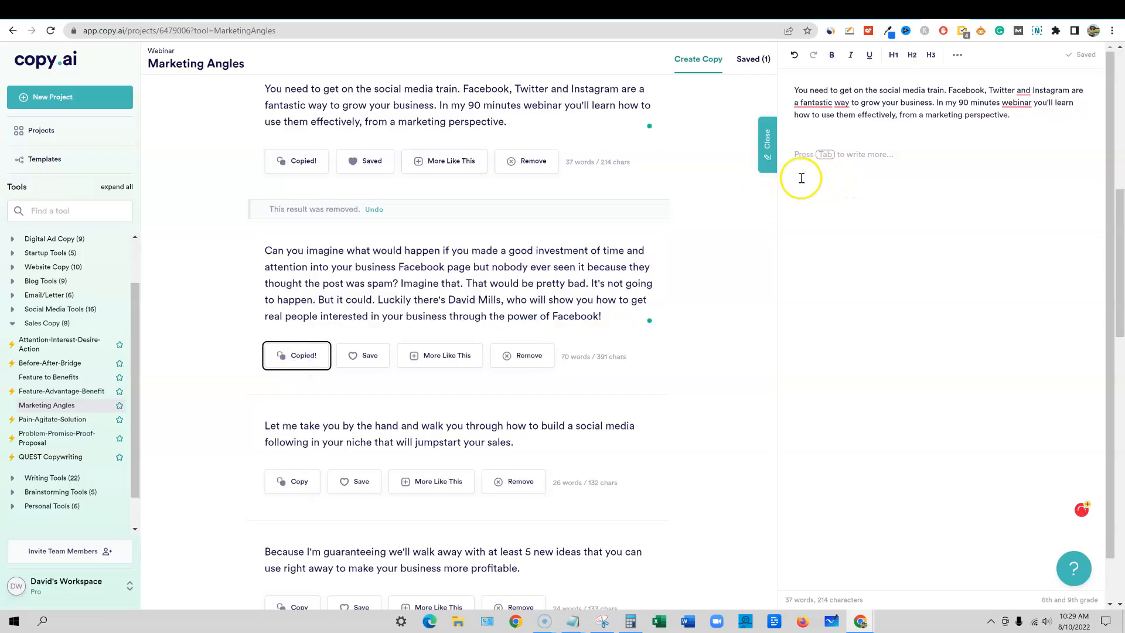
key(ctrl+v)
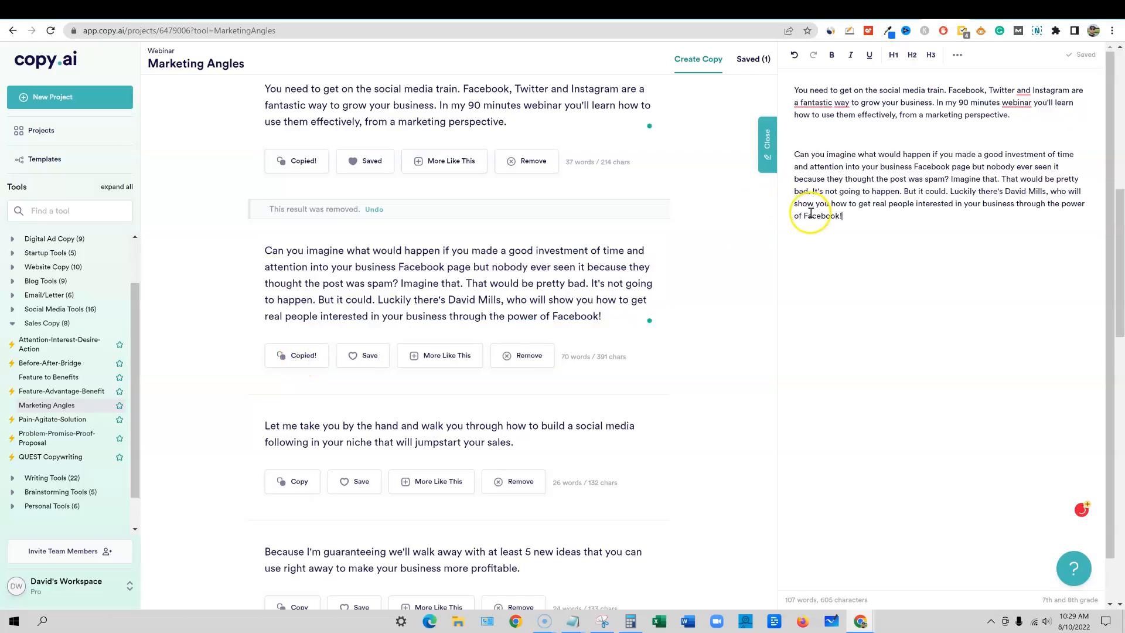
click(929, 249)
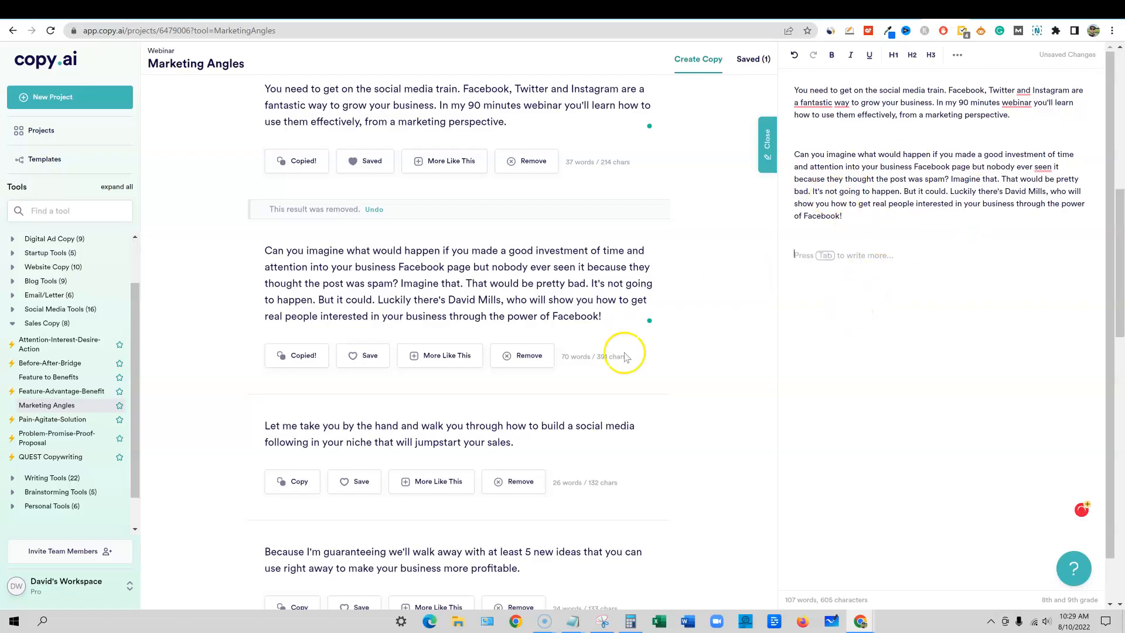
Step: Copy the generated result beginning "Let me take you by the hand" to the end of the project document
scroll(446, 269, down, 4)
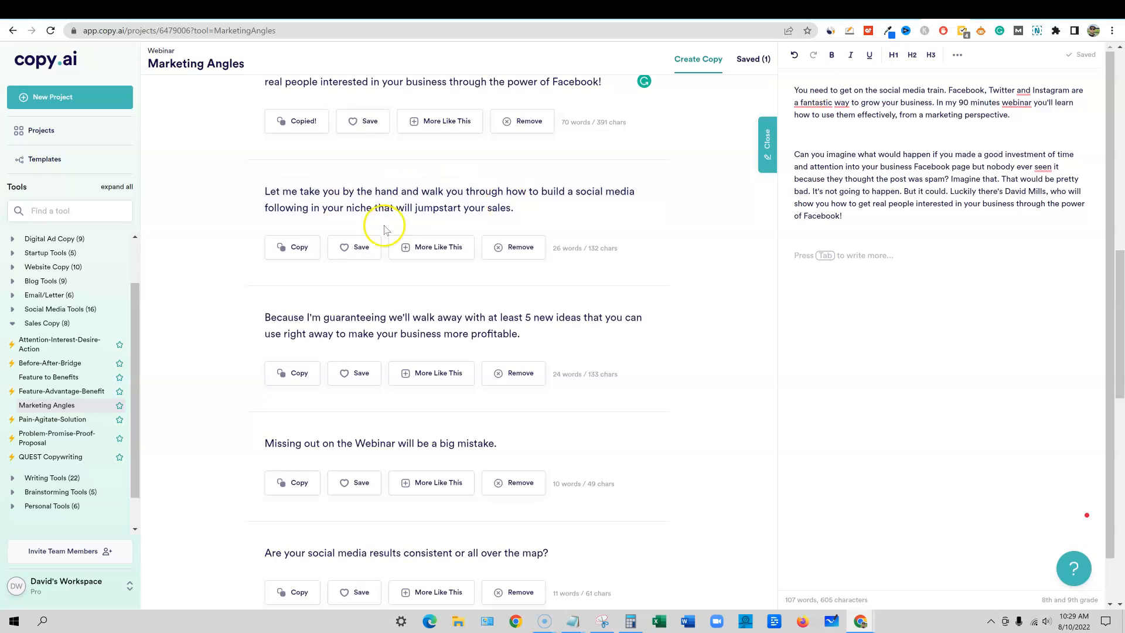
click(294, 247)
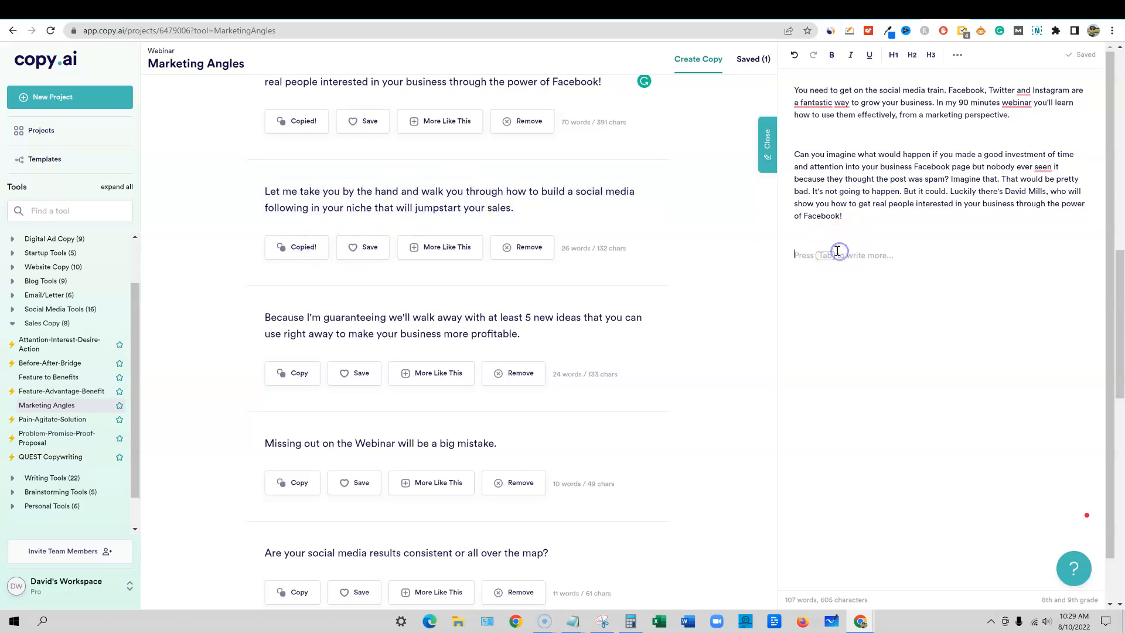
key(ctrl+v)
drag(795, 255, 999, 275)
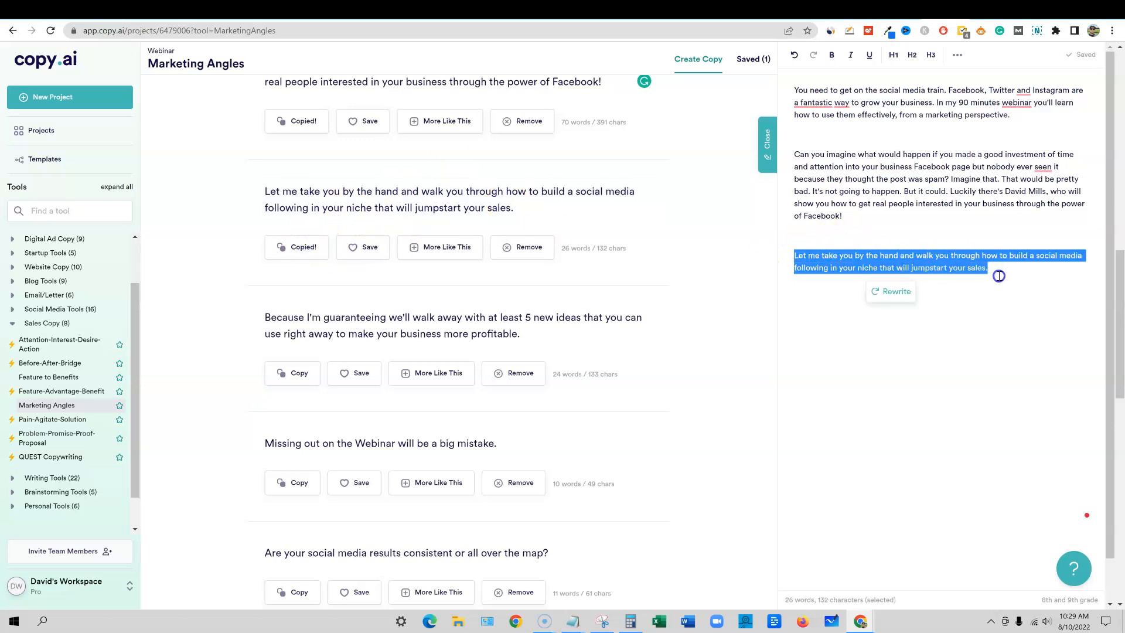
scroll(830, 155, up, 3)
drag(798, 97, 1045, 125)
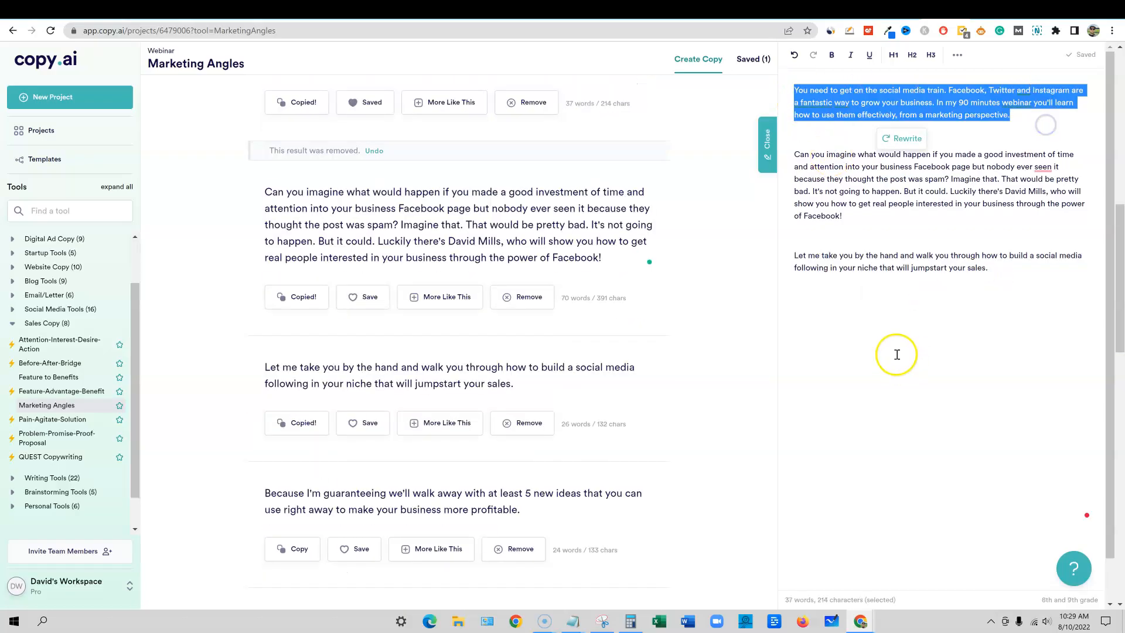
Step: Review the full list of generated marketing angles, including the options for making more or copying all results
scroll(849, 359, down, 1)
scroll(582, 384, down, 2)
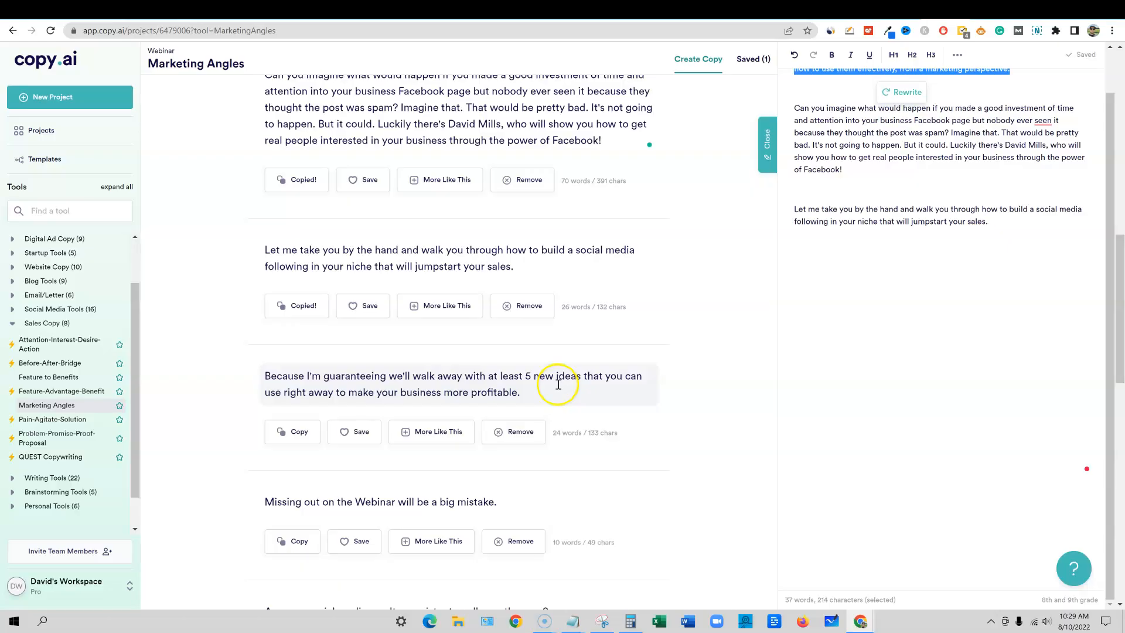
scroll(559, 384, down, 2)
scroll(558, 384, down, 8)
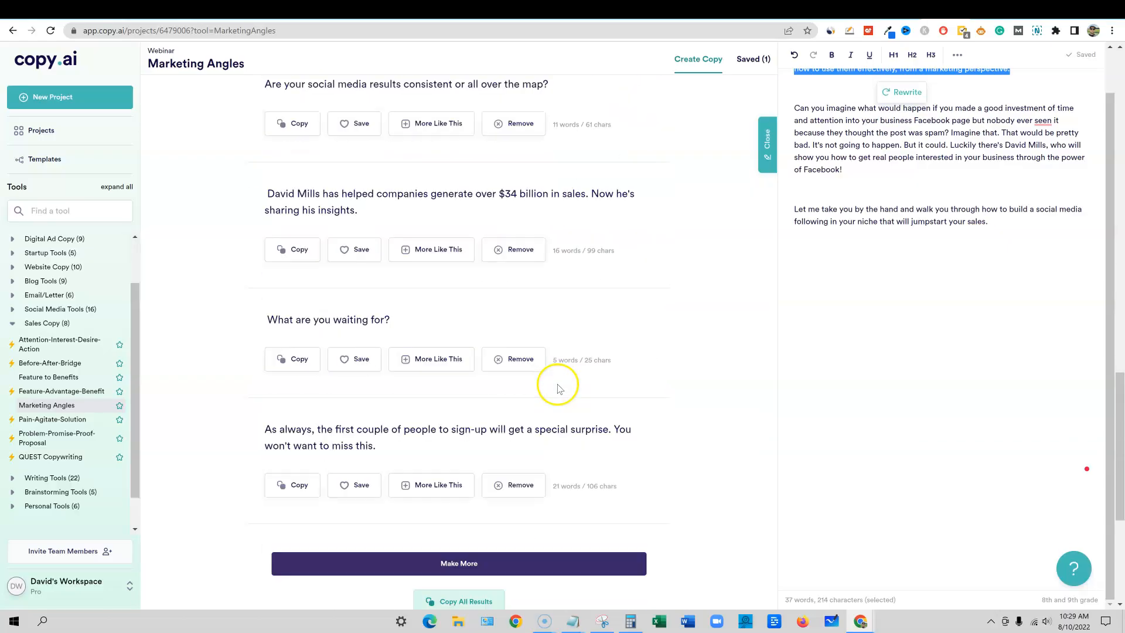
scroll(559, 388, up, 3)
scroll(558, 388, down, 7)
scroll(558, 389, up, 6)
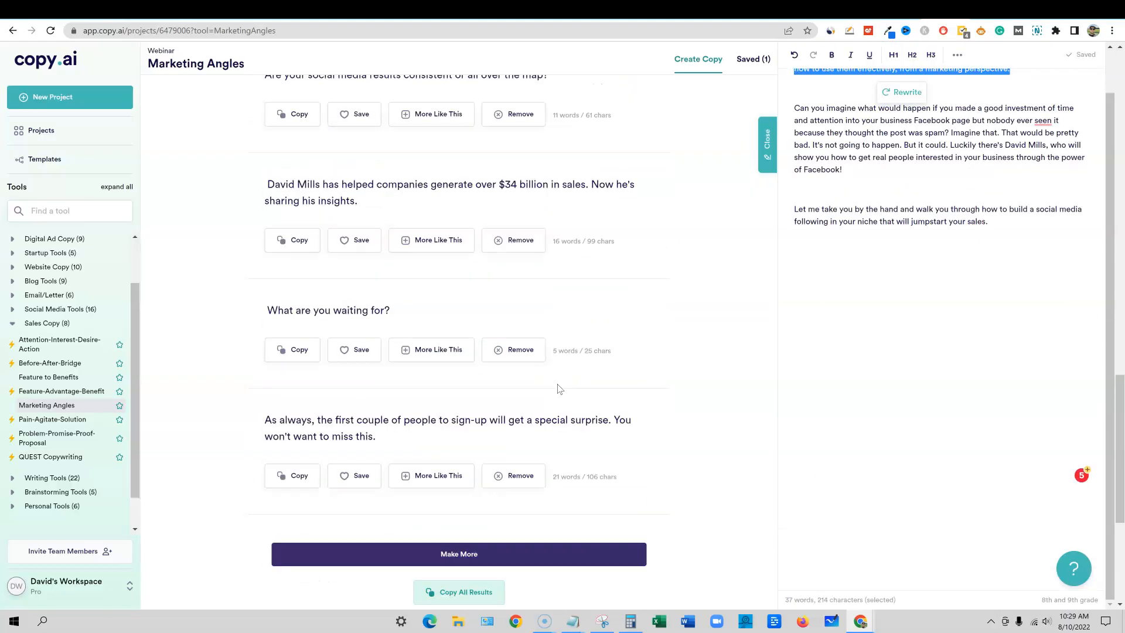
scroll(369, 322, up, 12)
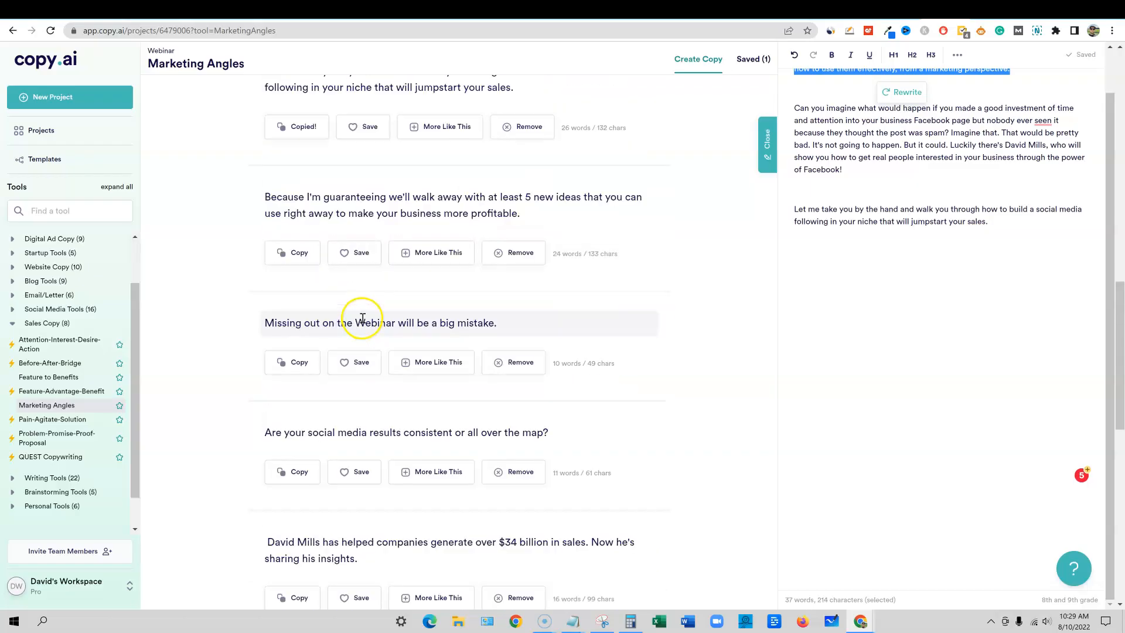
scroll(357, 320, up, 7)
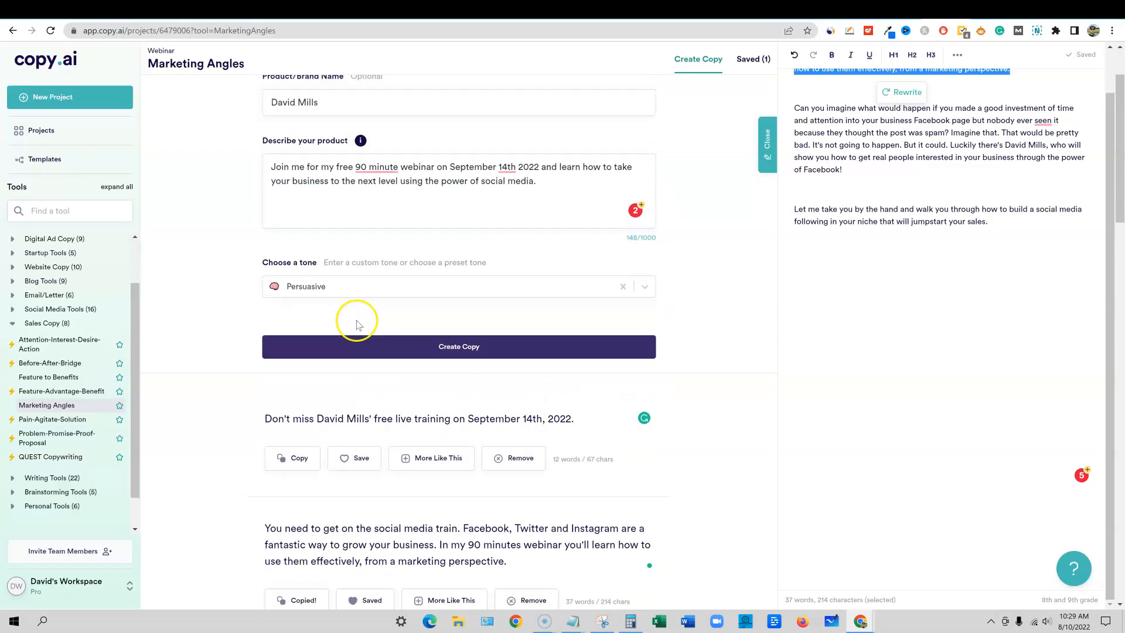
scroll(355, 328, down, 8)
scroll(353, 338, down, 18)
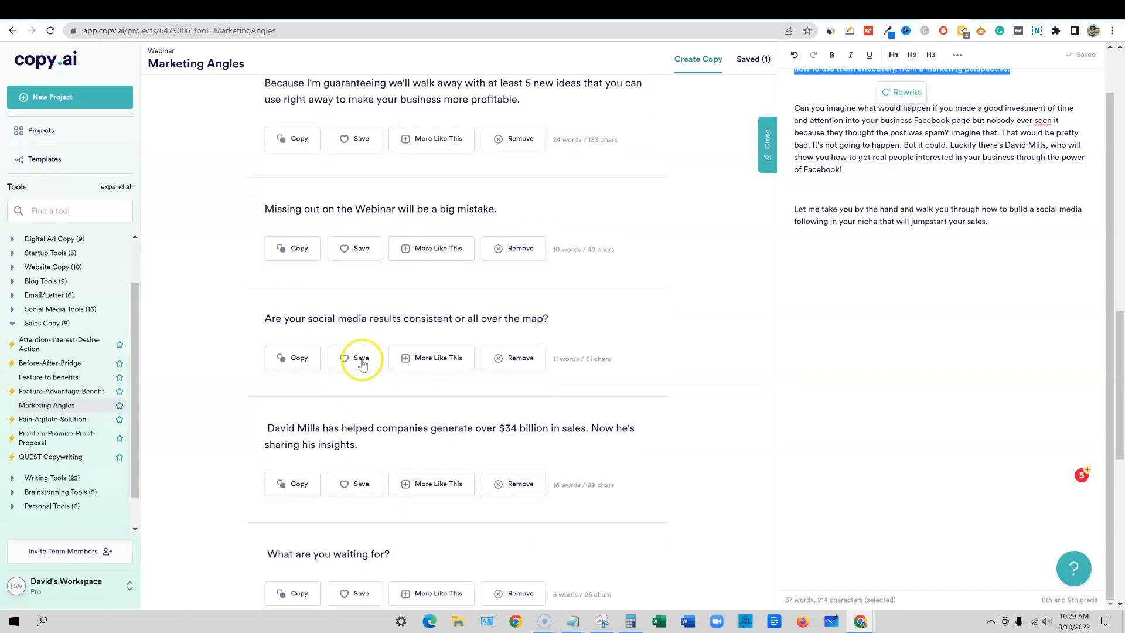
click(468, 274)
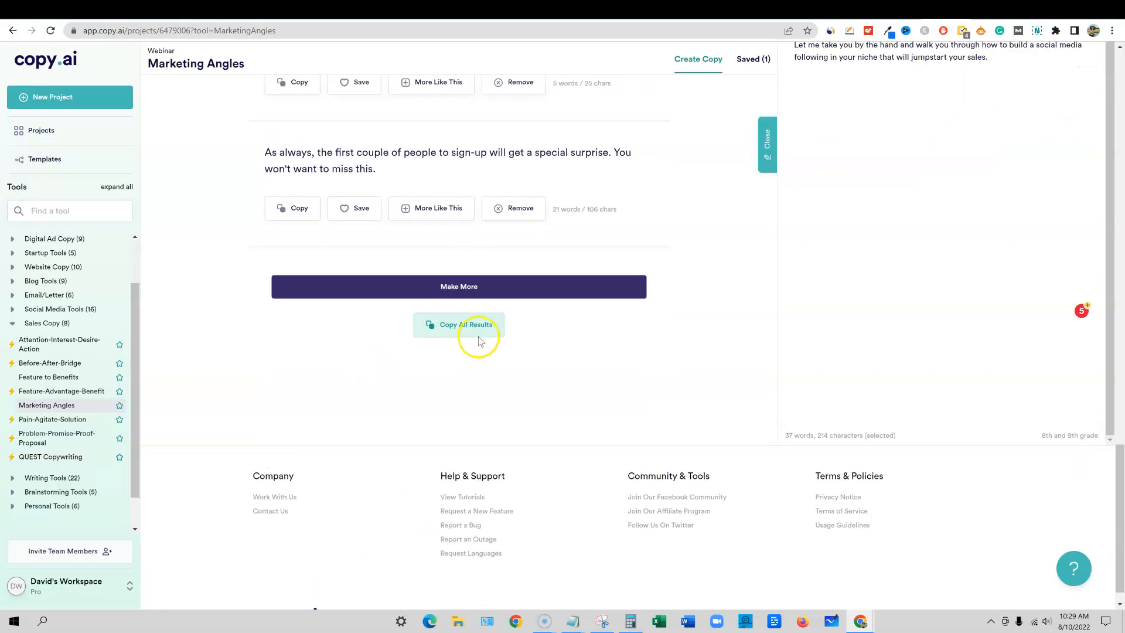
scroll(422, 469, up, 4)
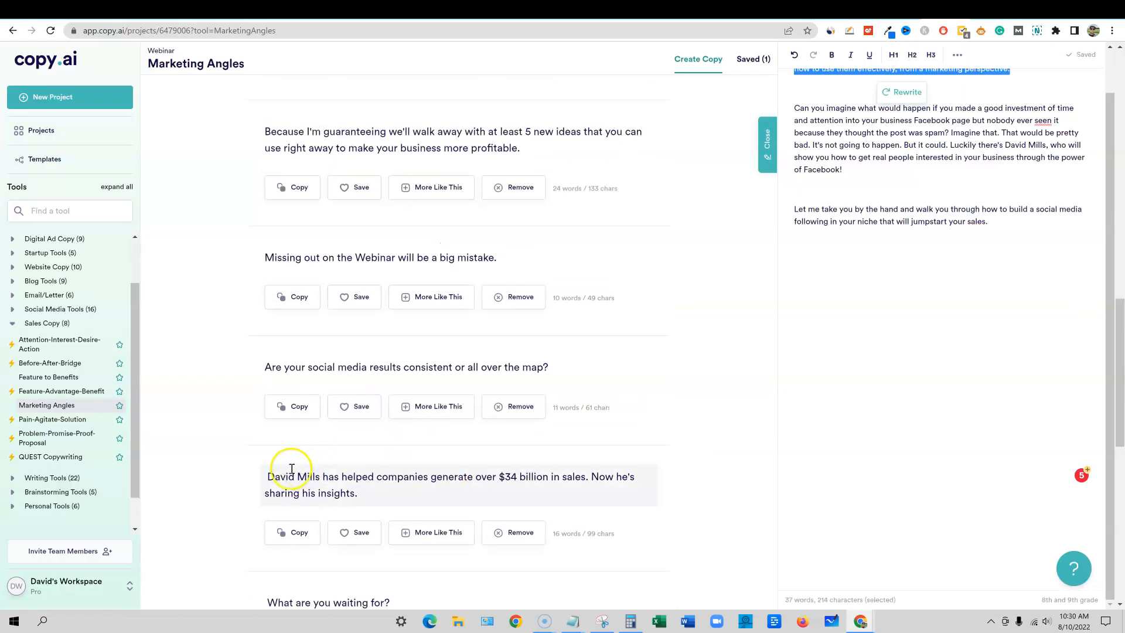
Step: Examine the "$34 billion in sales" claim in the generated result for factual accuracy
mouse_move(499, 477)
mouse_down()
mouse_move(583, 486)
mouse_move(518, 477)
mouse_up()
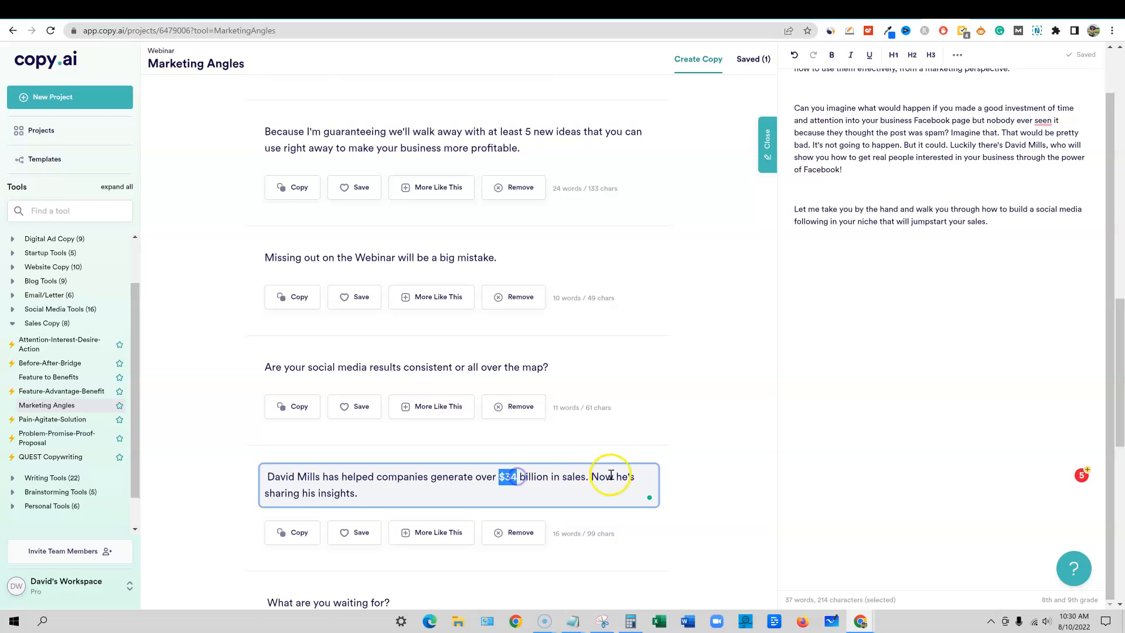
click(366, 496)
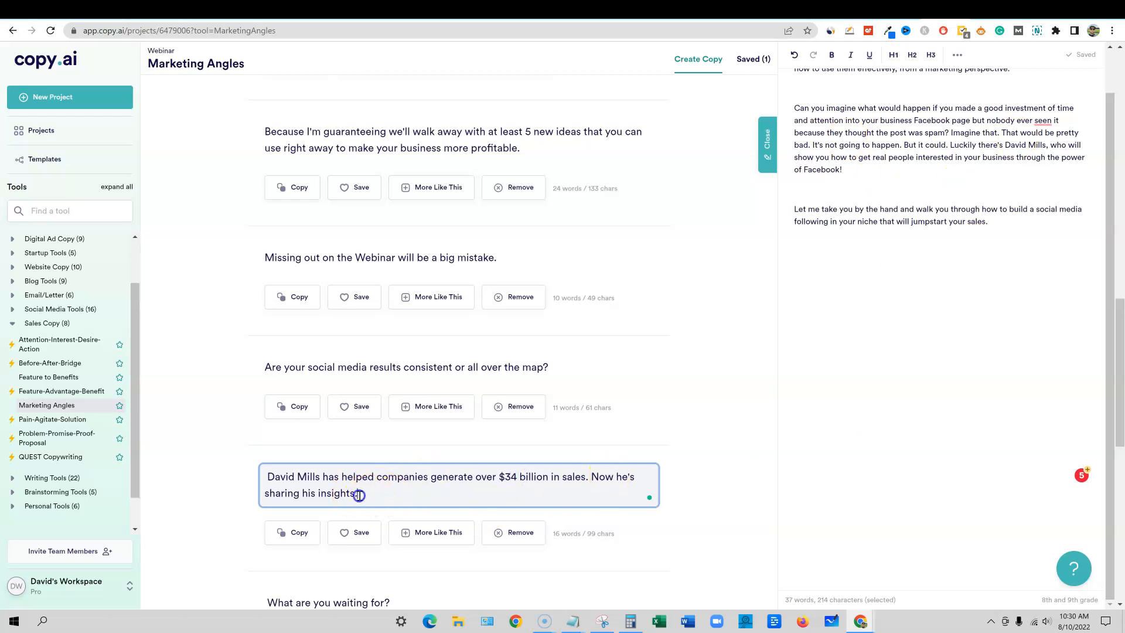
drag(359, 493, 252, 473)
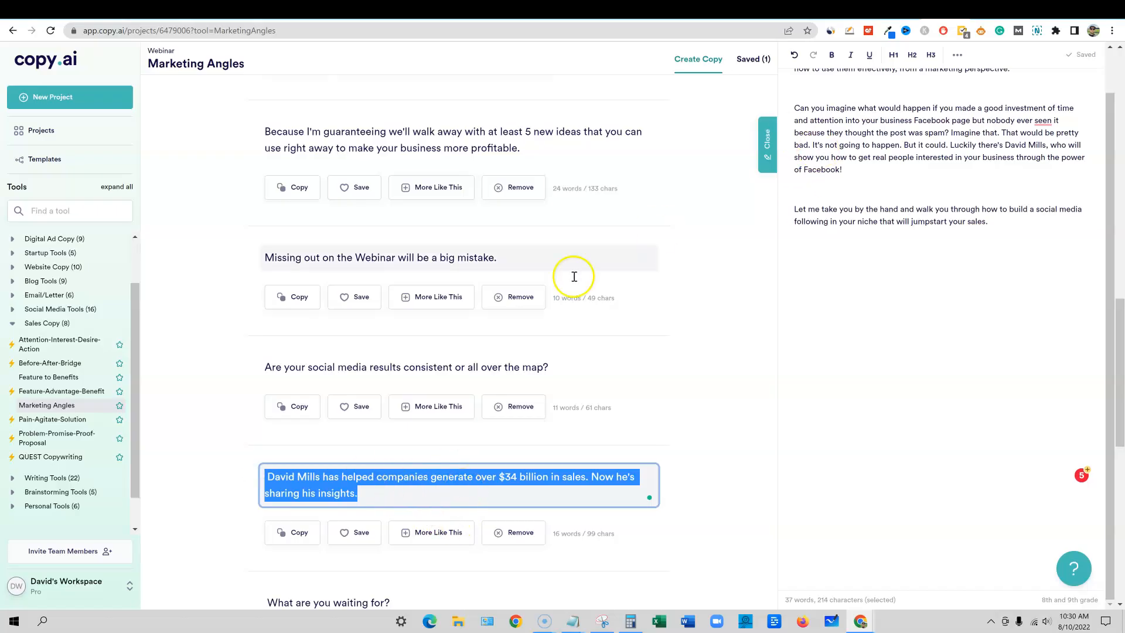
click(845, 300)
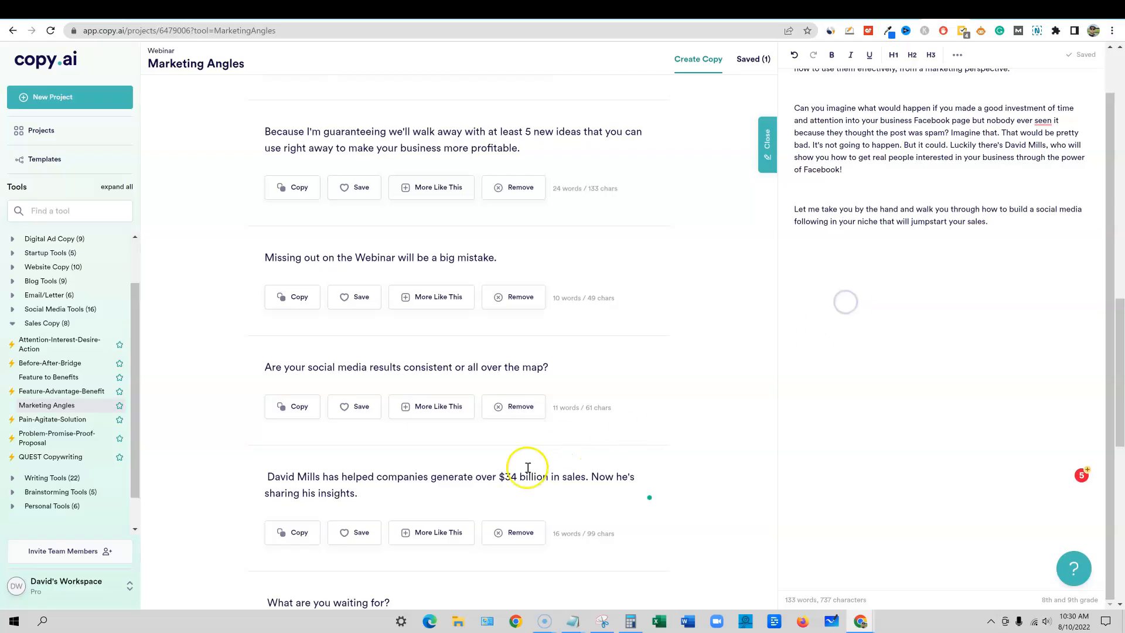
Step: Switch to the Attention-Interest-Desire-Action tool and generate copy from the same webinar description and Persuasive tone
scroll(429, 478, up, 3)
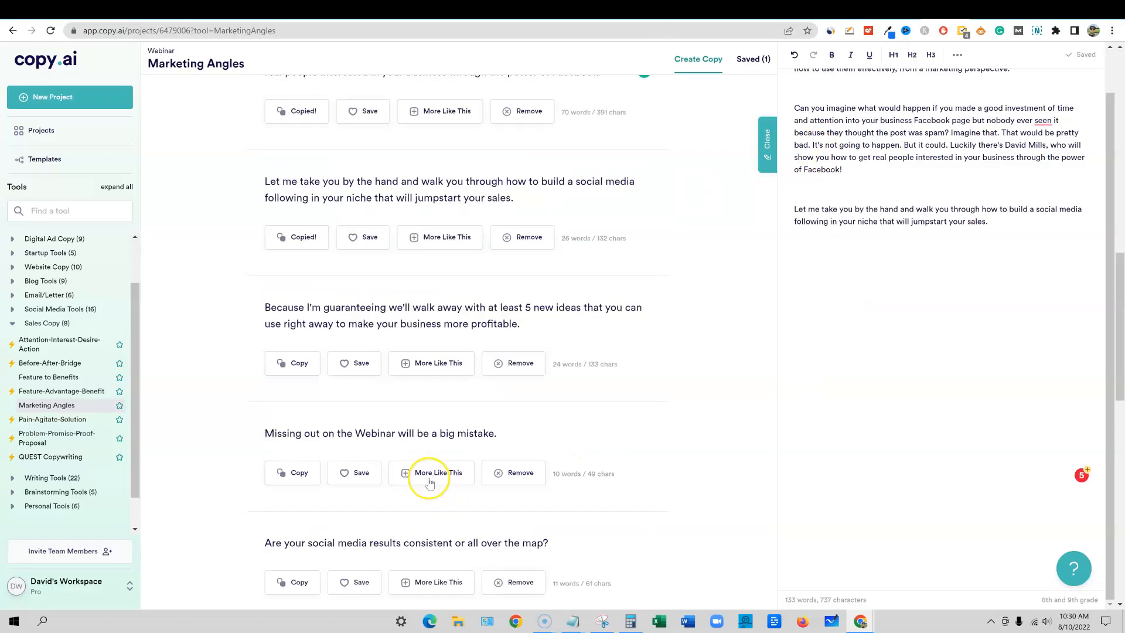
scroll(429, 481, up, 5)
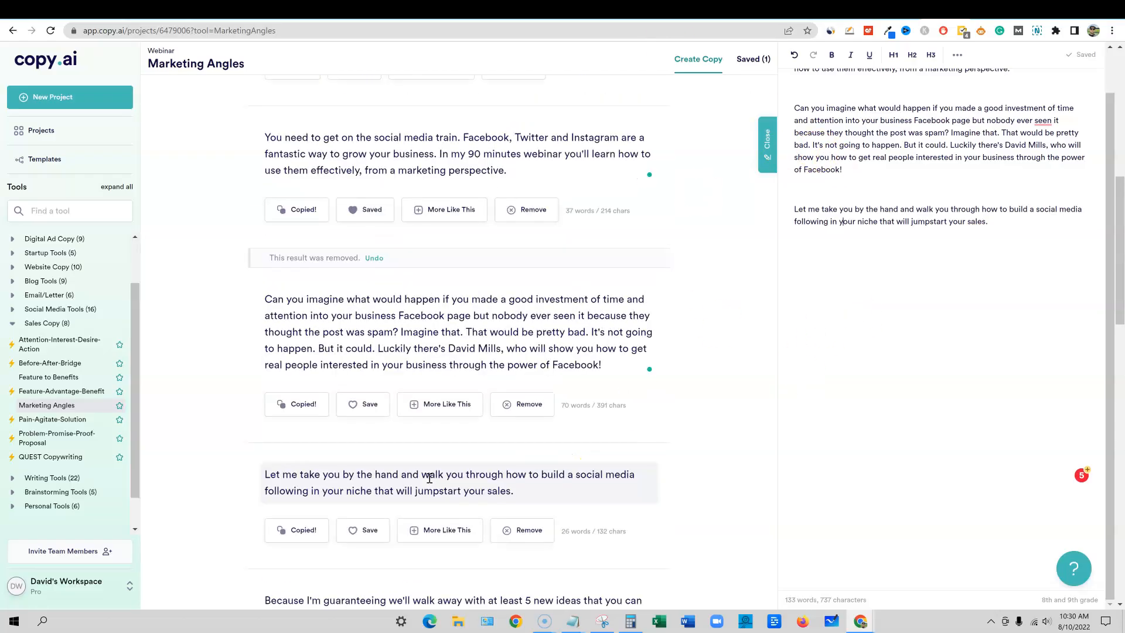
scroll(429, 478, up, 7)
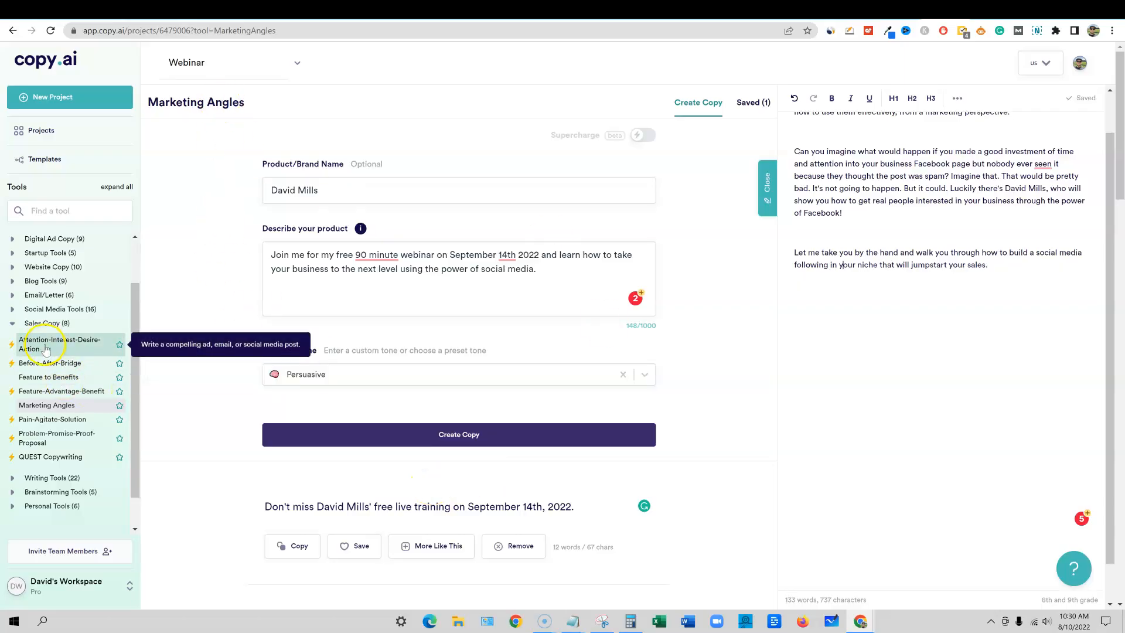
click(66, 345)
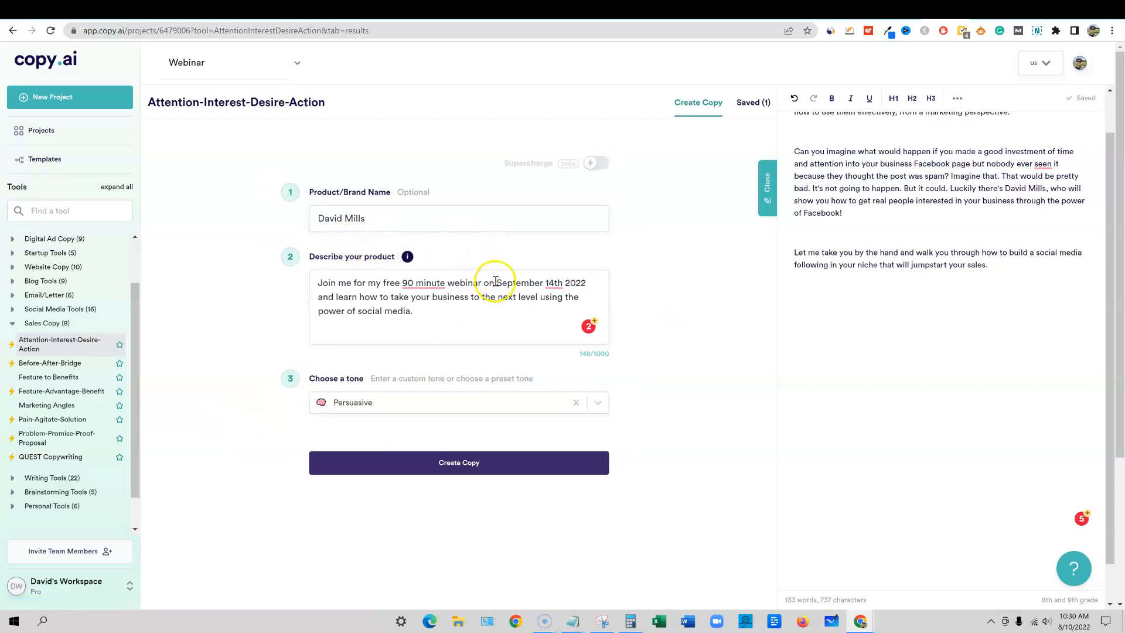
click(451, 467)
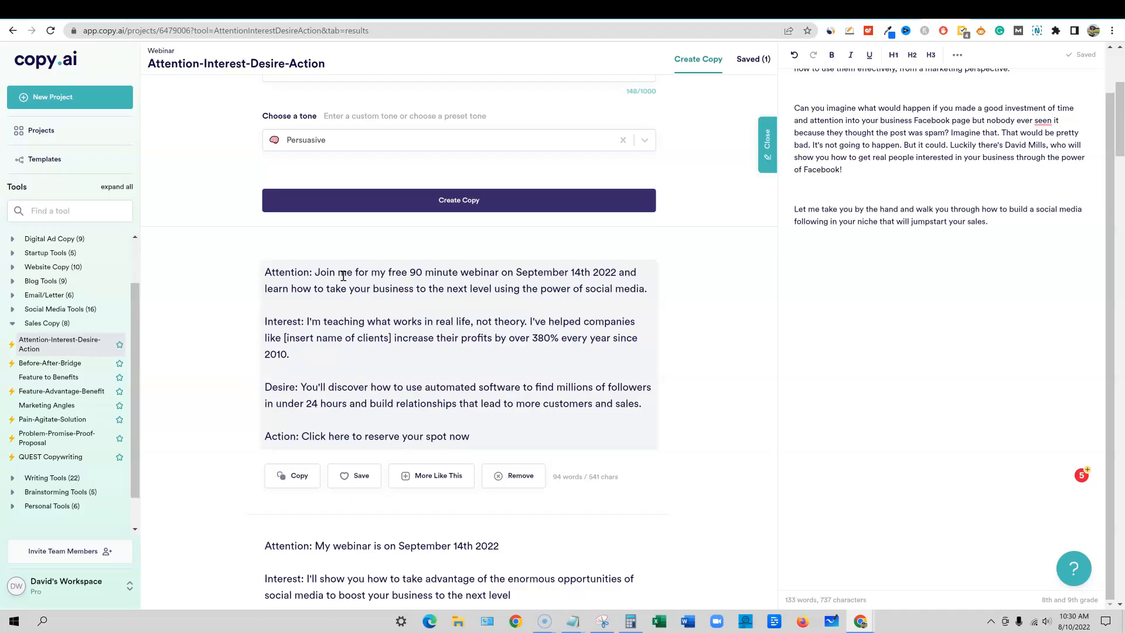
Step: Check the claims in the first Attention-Interest-Desire-Action result and copy it to the end of the project document
drag(353, 273, 649, 290)
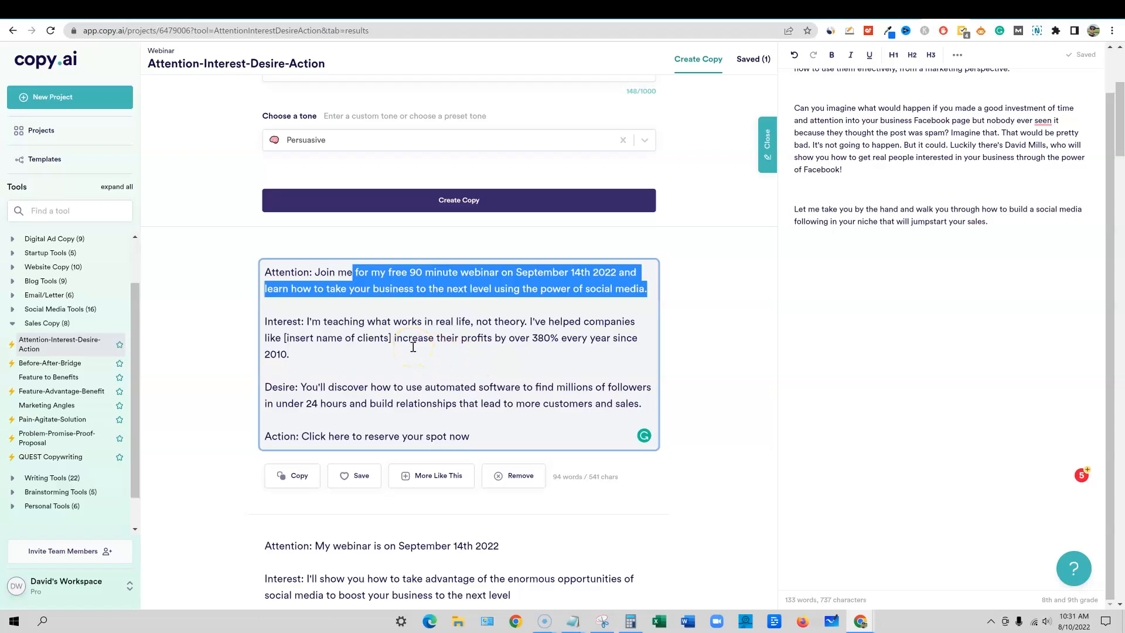
double_click(542, 339)
drag(286, 355, 259, 354)
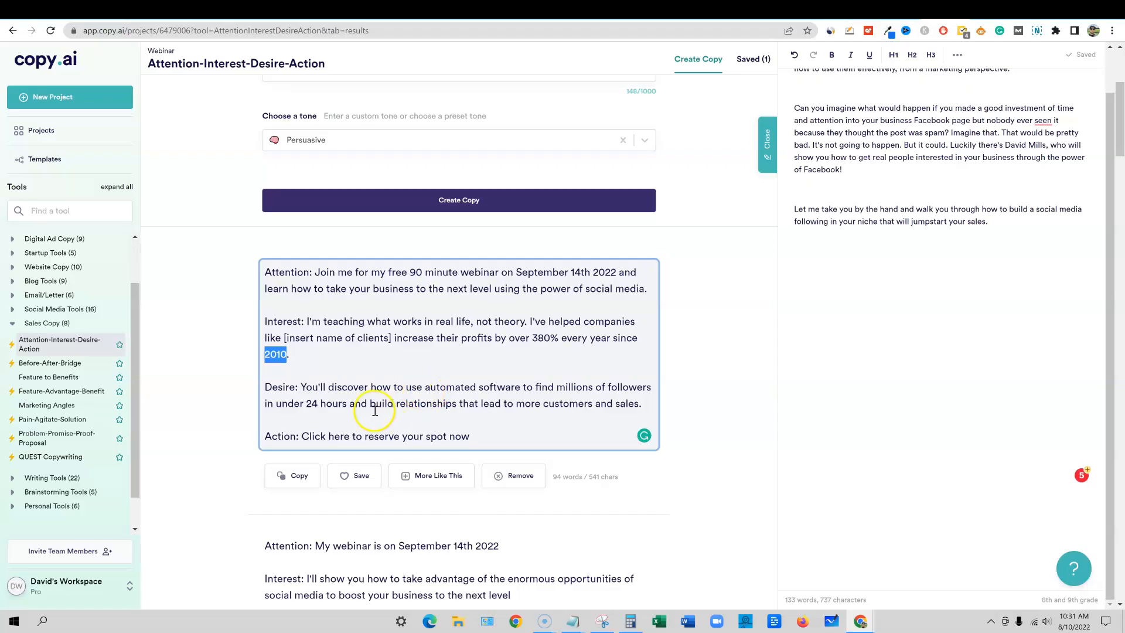
click(297, 476)
click(830, 267)
click(1001, 229)
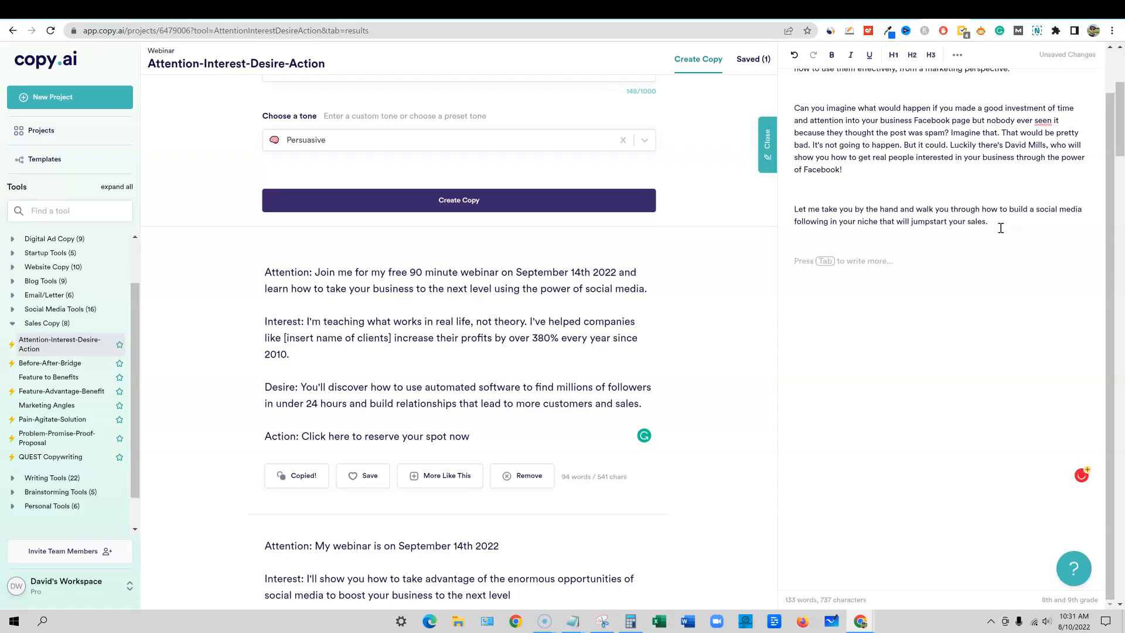
key(ctrl+v)
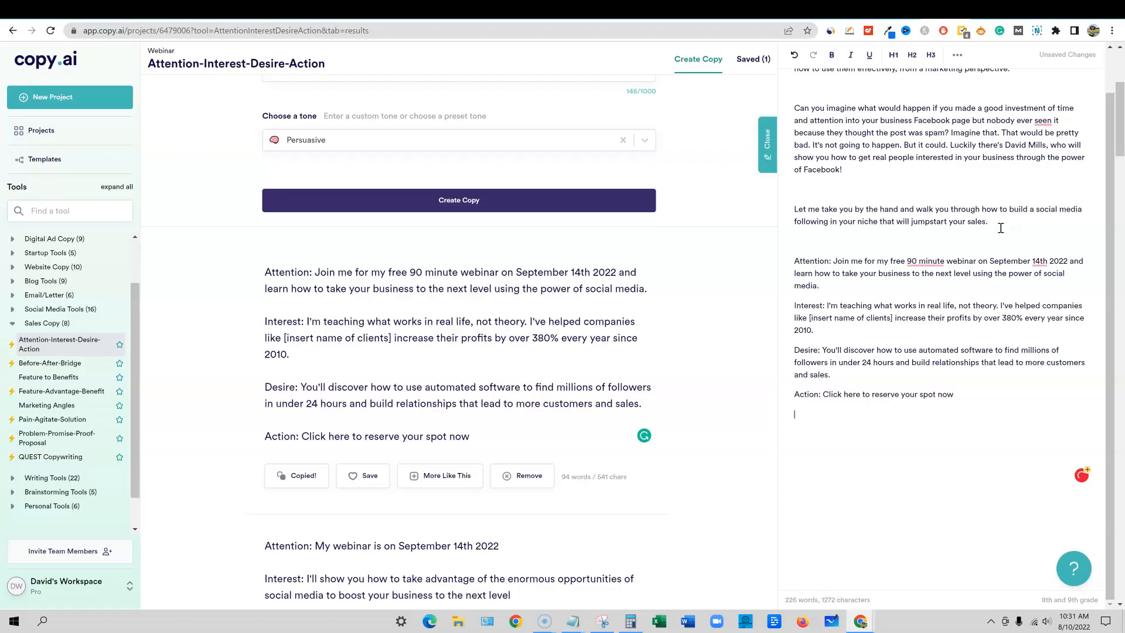
mouse_move(831, 261)
mouse_down()
mouse_move(795, 262)
mouse_move(816, 267)
mouse_up()
drag(825, 305, 789, 308)
click(890, 330)
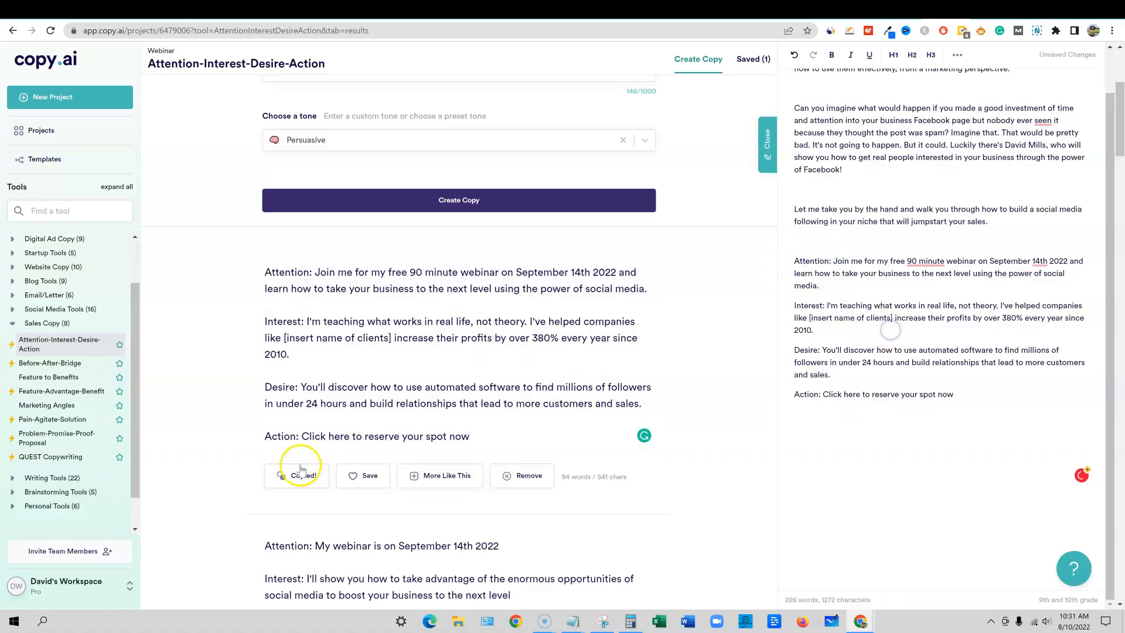
Step: Read the second Attention-Interest-Desire-Action result line by line, checking its attention, interest, desire and action wording
scroll(300, 469, down, 5)
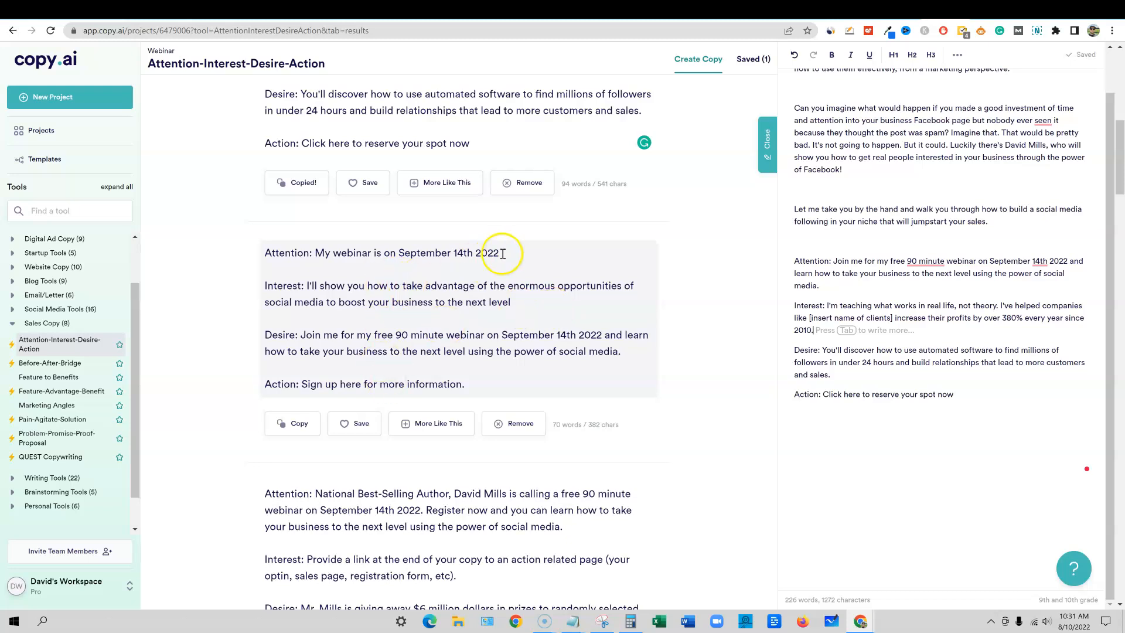
drag(504, 253, 342, 253)
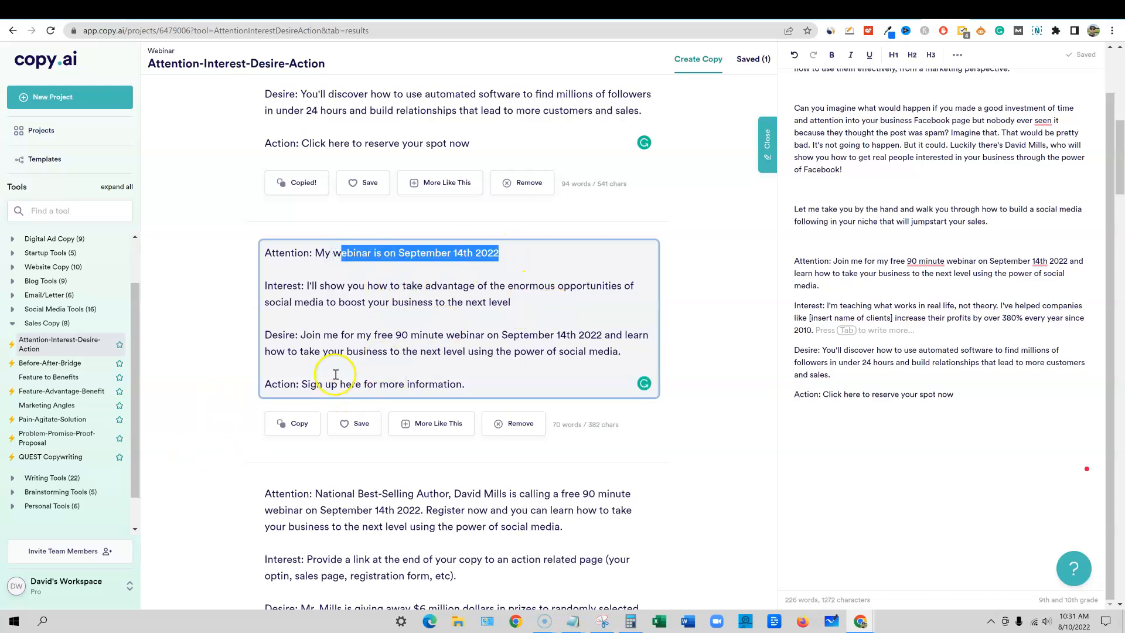
click(379, 302)
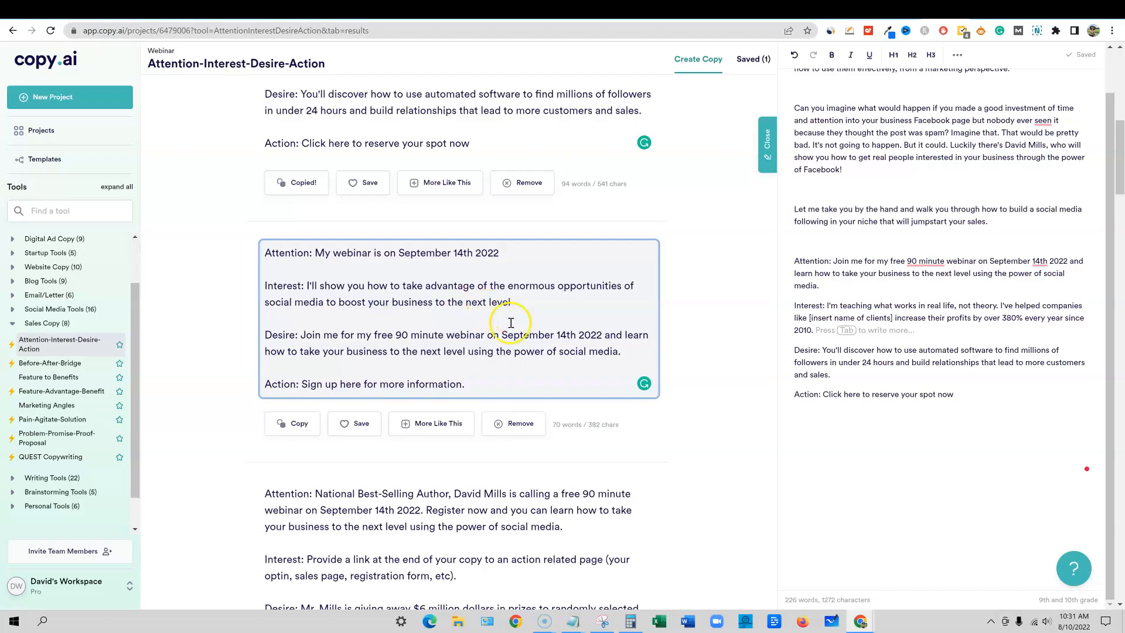
click(628, 352)
drag(596, 355, 470, 356)
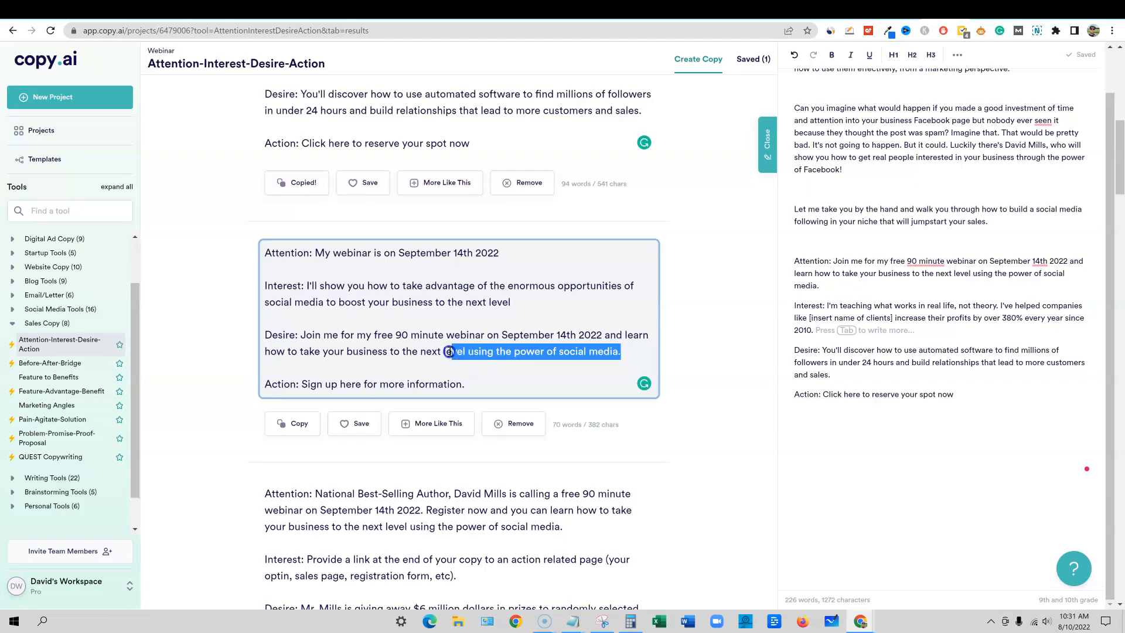
drag(388, 347, 304, 335)
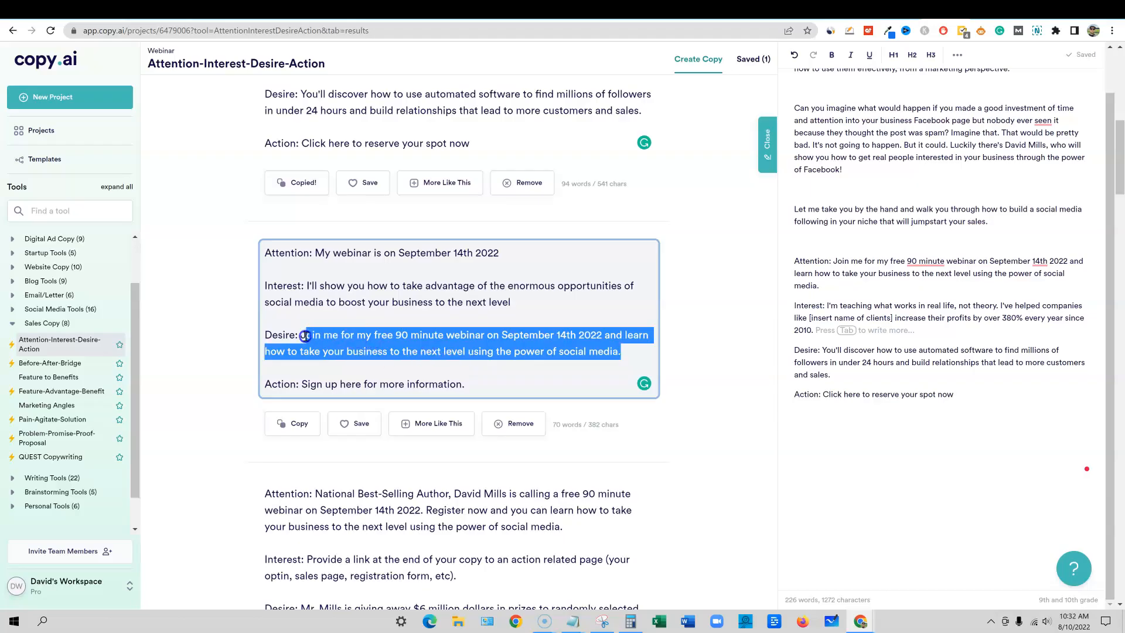
drag(297, 285, 632, 296)
drag(465, 384, 256, 285)
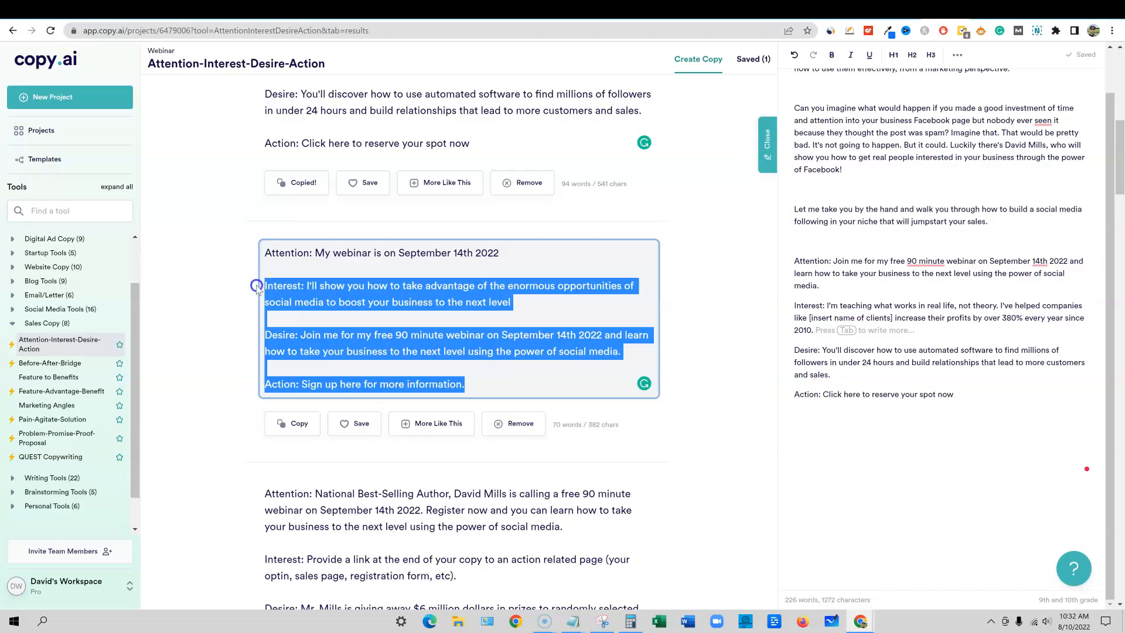
Step: Review the remaining Attention-Interest-Desire-Action results for relevance and accuracy, including the author claim and the pest control story
scroll(337, 387, down, 2)
scroll(336, 388, up, 2)
scroll(449, 403, down, 3)
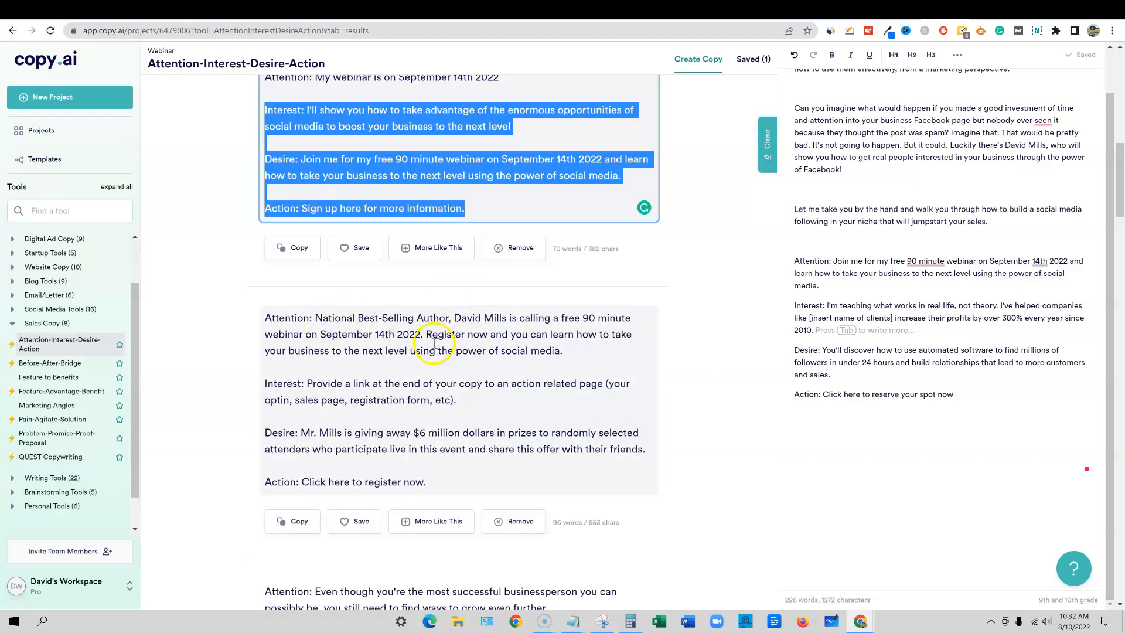
drag(314, 318, 558, 317)
scroll(414, 422, down, 5)
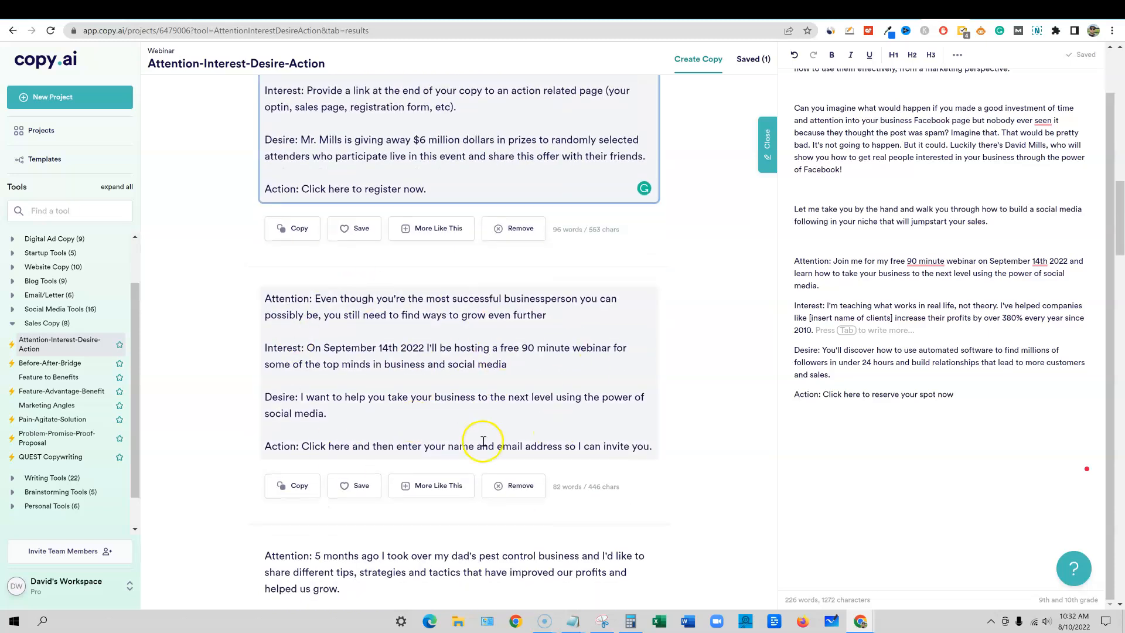
scroll(477, 440, down, 5)
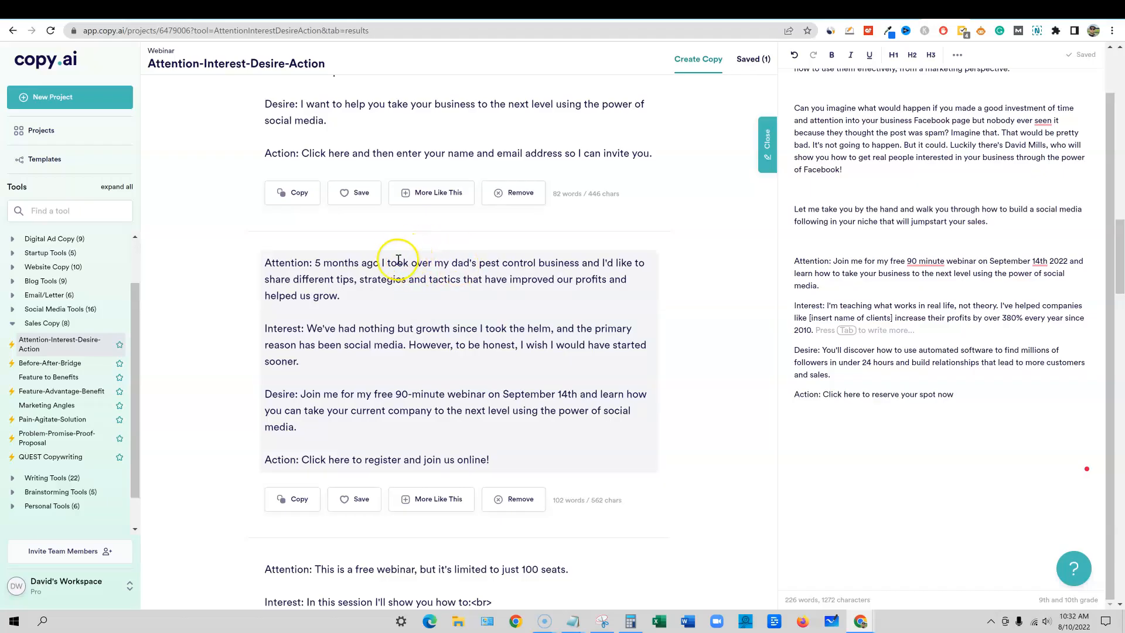
drag(536, 262, 474, 261)
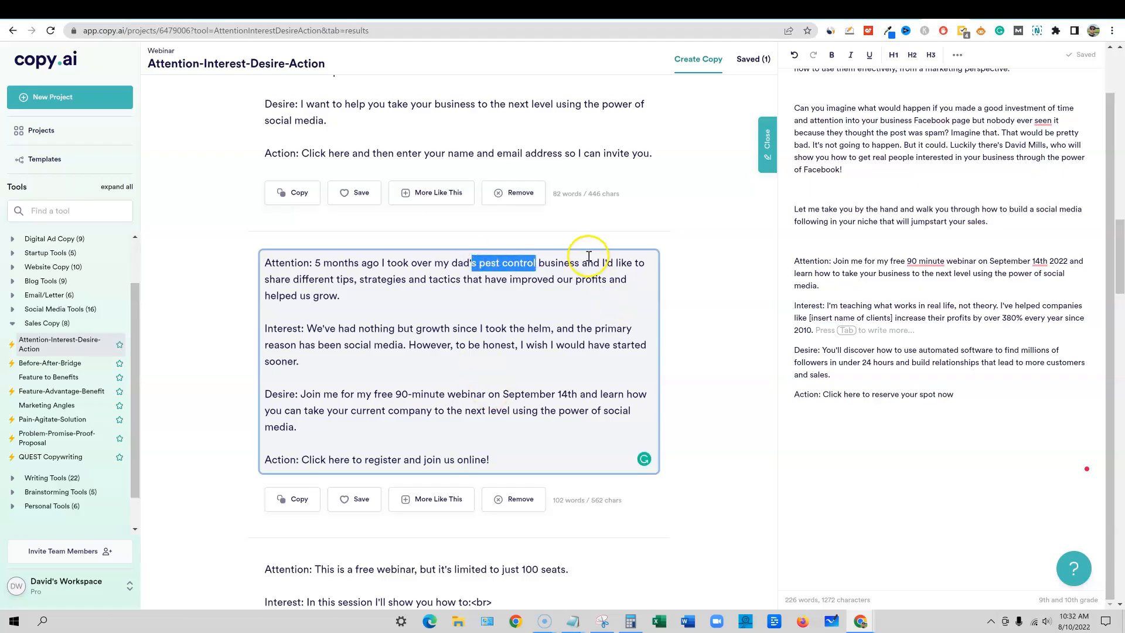
scroll(502, 449, down, 6)
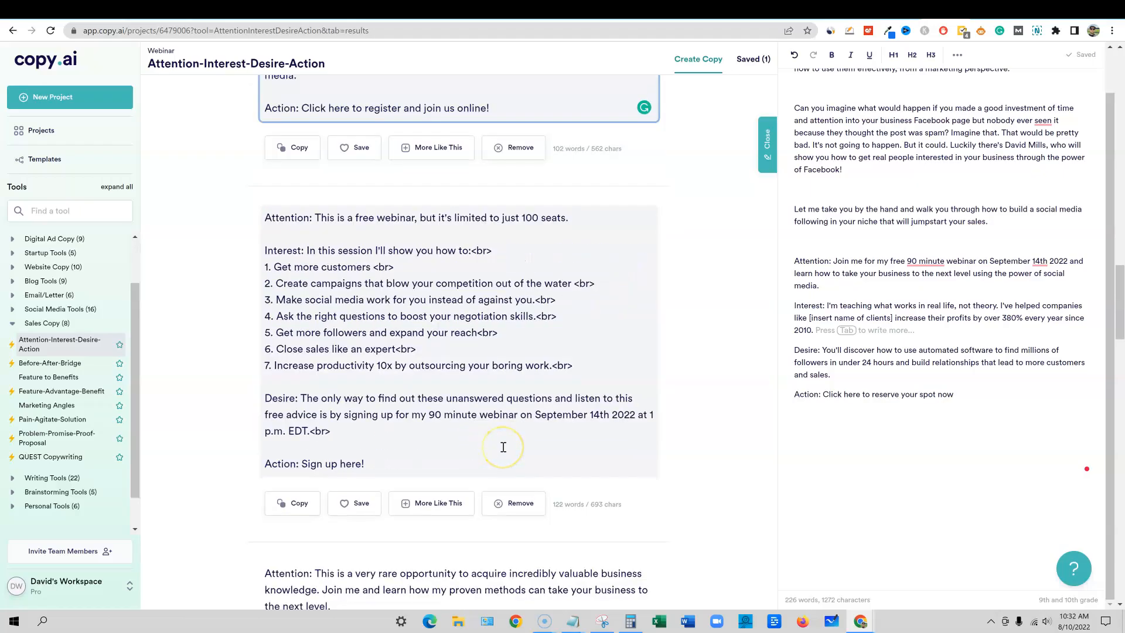
scroll(503, 447, up, 10)
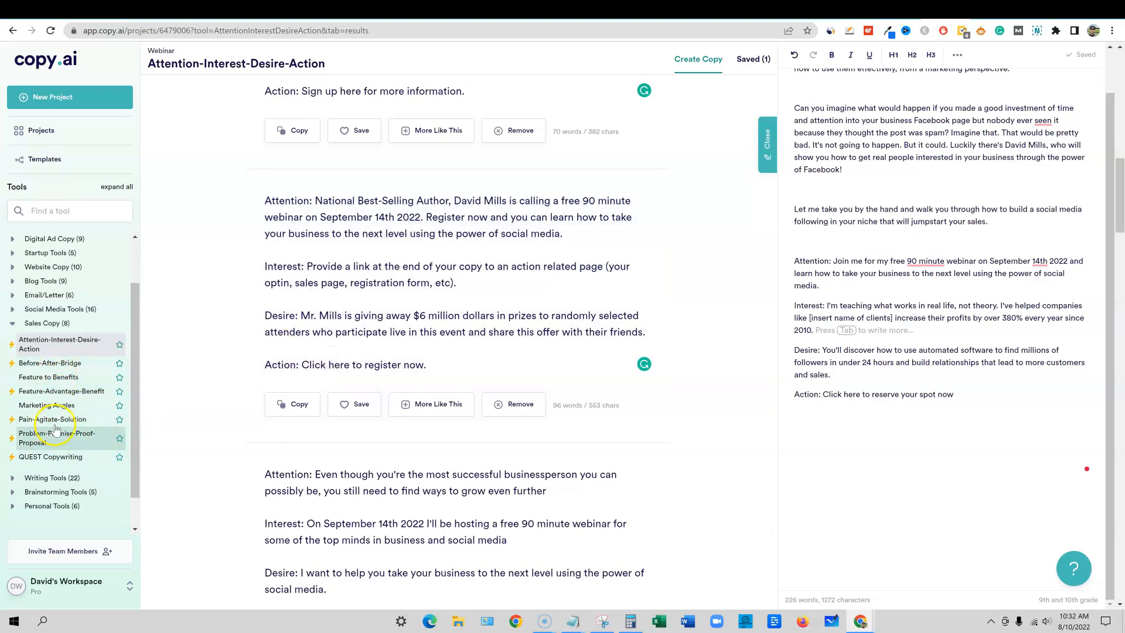
Step: Switch to the QUEST Copywriting tool and generate copy from the same webinar description with the Persuasive tone
click(67, 457)
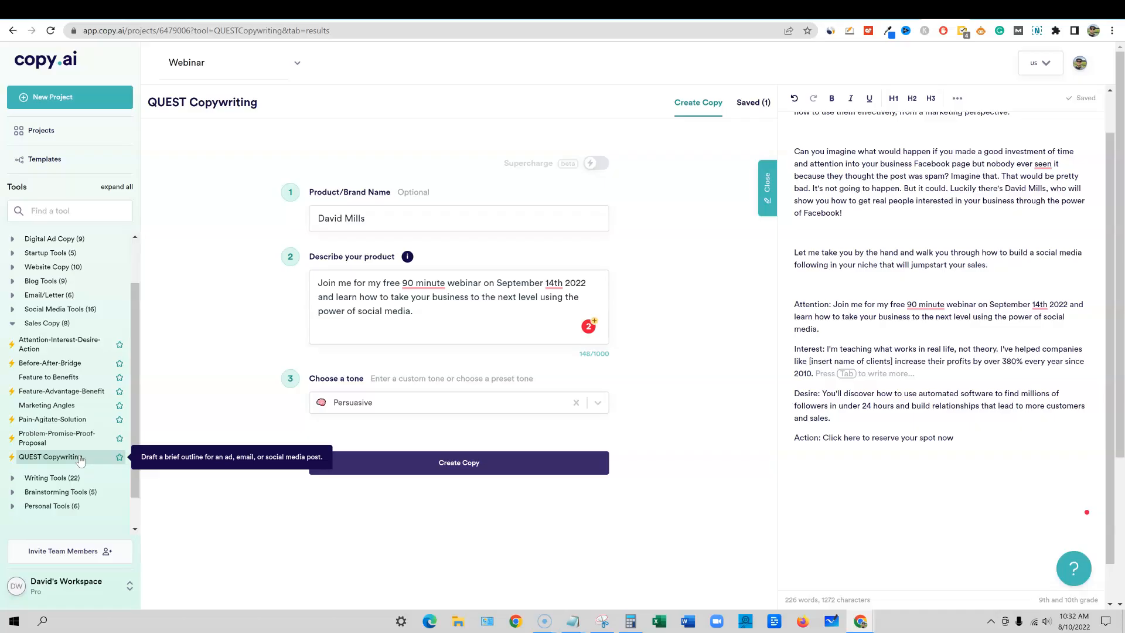
click(409, 463)
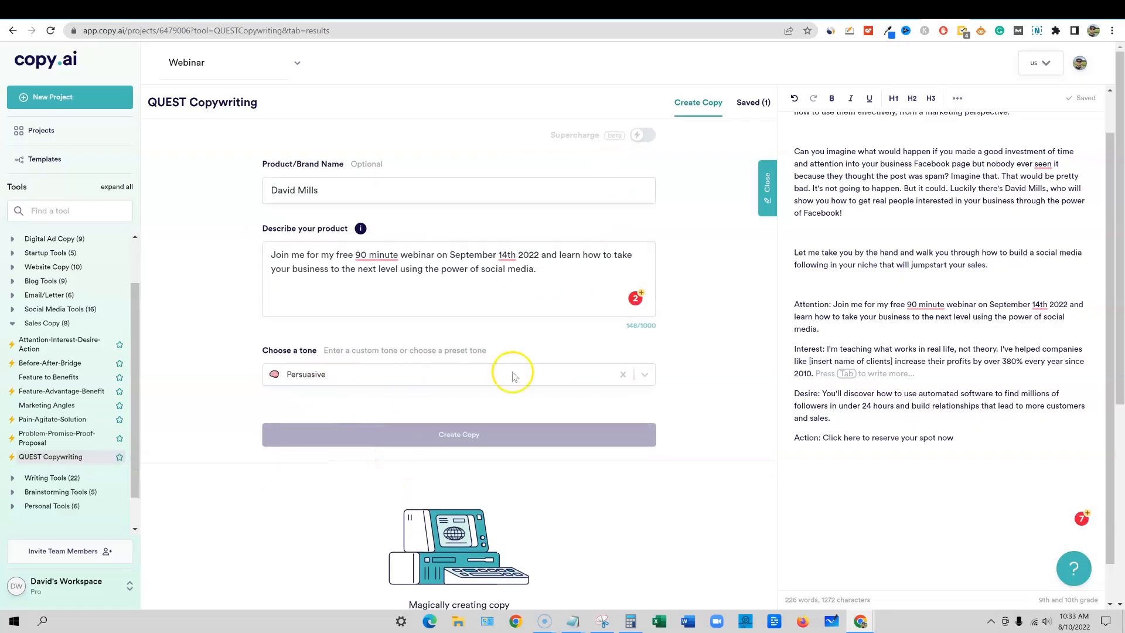
scroll(1092, 377, up, 1)
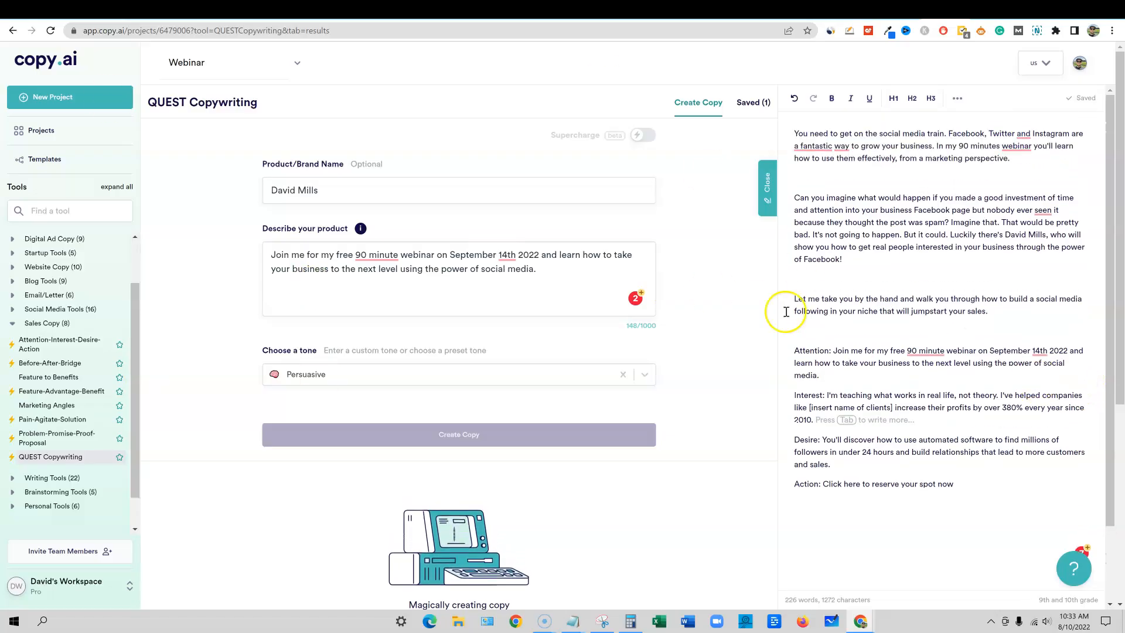
scroll(867, 319, down, 2)
scroll(867, 234, up, 2)
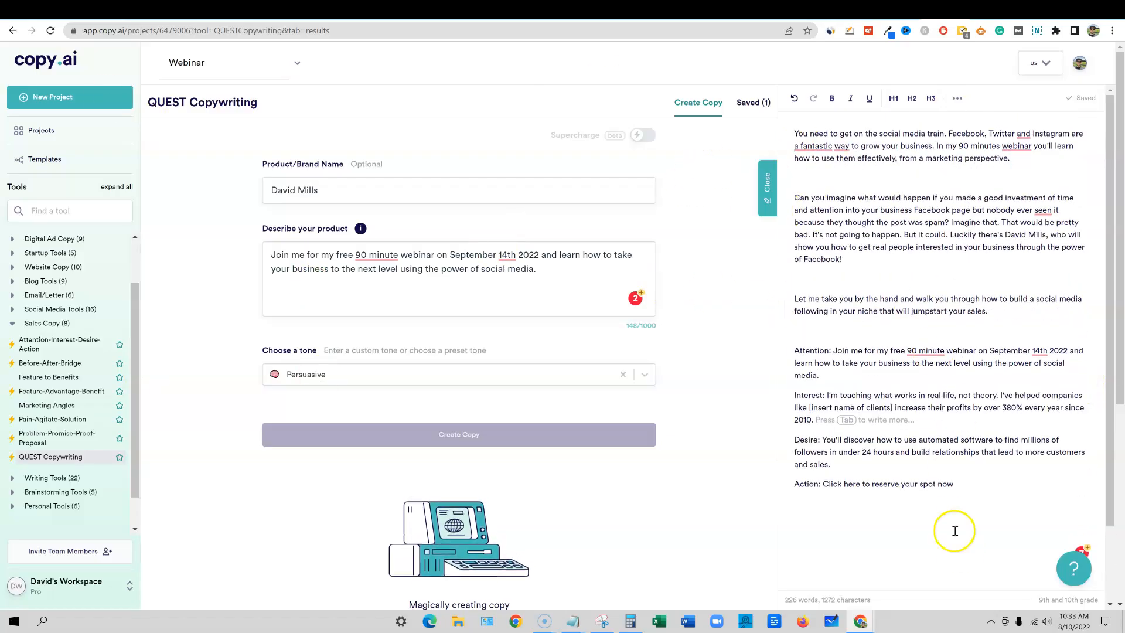
scroll(618, 470, down, 1)
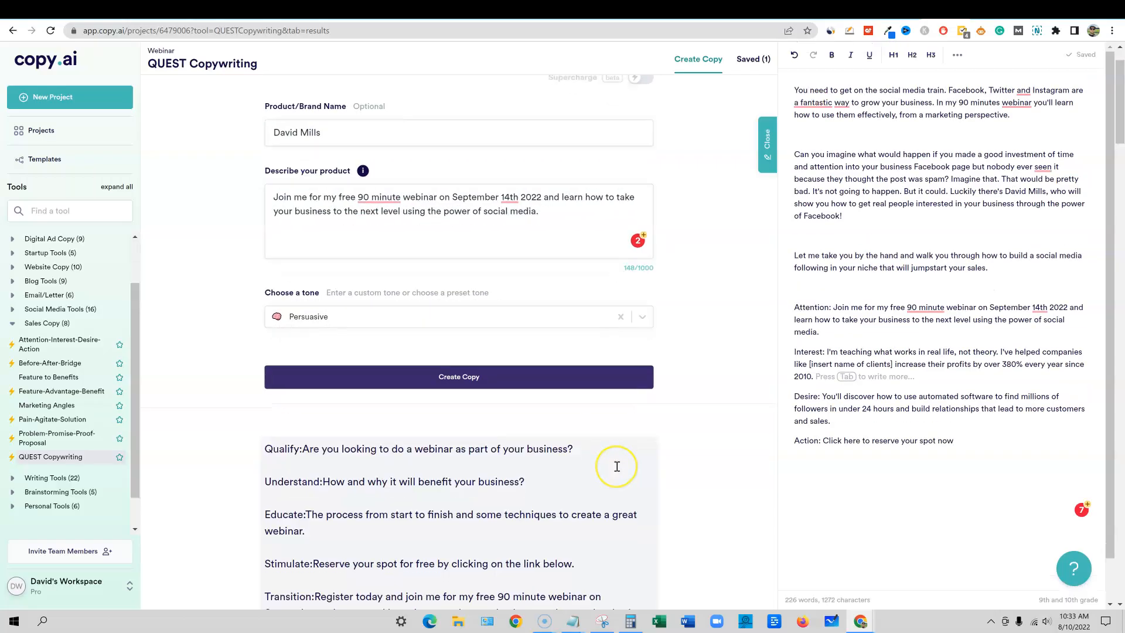
Step: Review the QUEST Copywriting results, reading the Qualify, Understand, Educate, Stimulate and Transition parts of the second one
scroll(441, 469, down, 4)
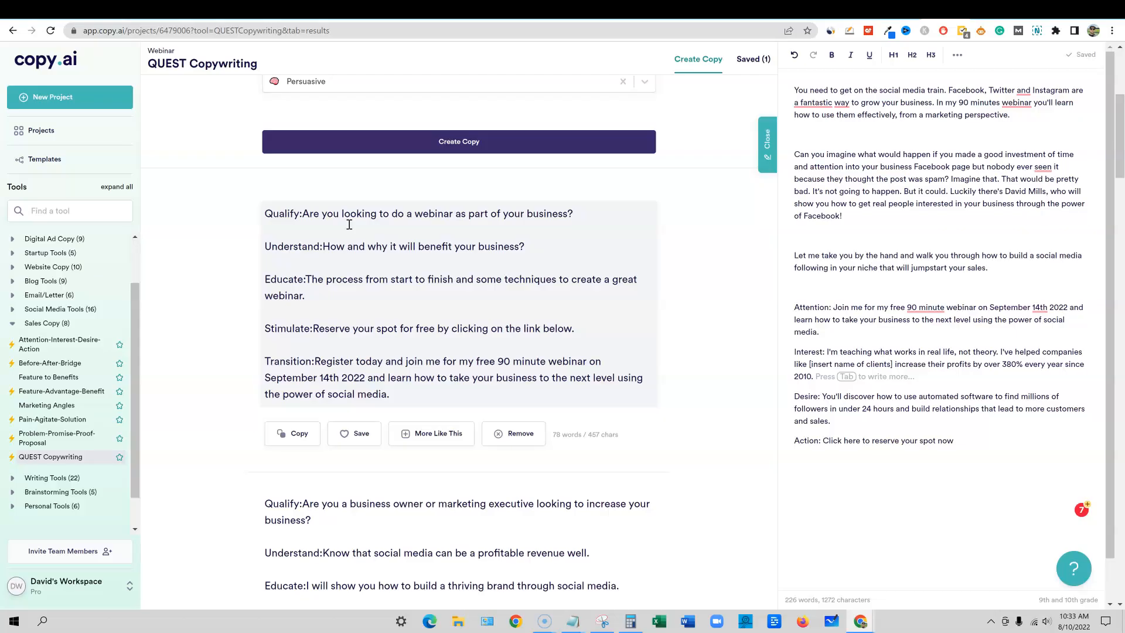
scroll(502, 457, down, 4)
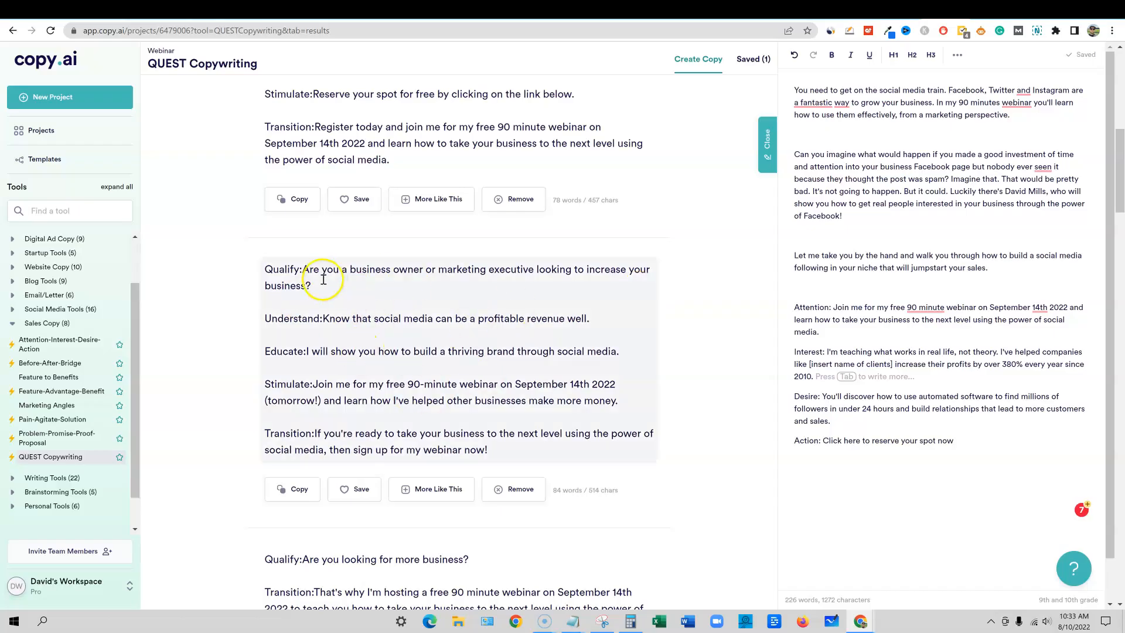
drag(284, 269, 545, 271)
drag(283, 319, 574, 342)
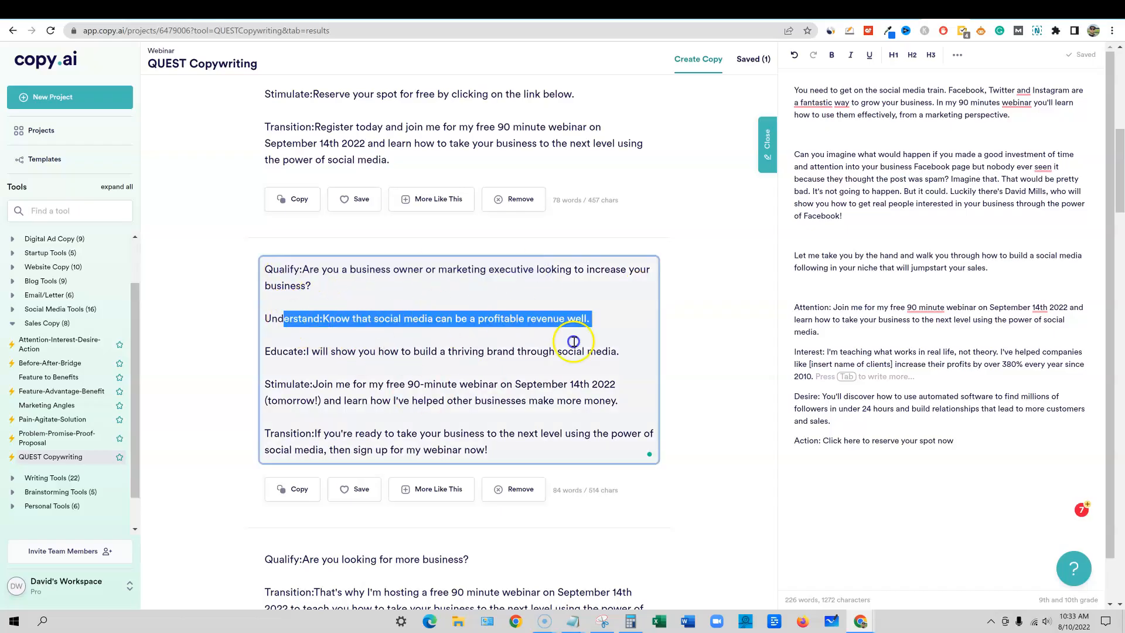
drag(283, 351, 542, 352)
drag(293, 386, 555, 401)
drag(280, 433, 563, 436)
scroll(516, 437, up, 3)
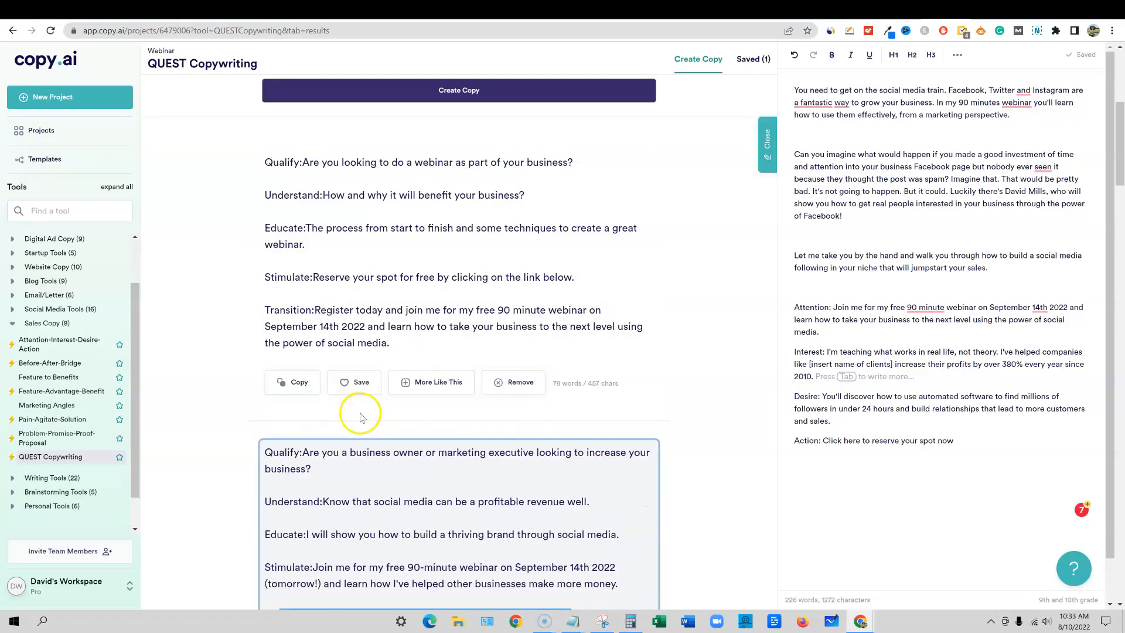
scroll(360, 417, down, 10)
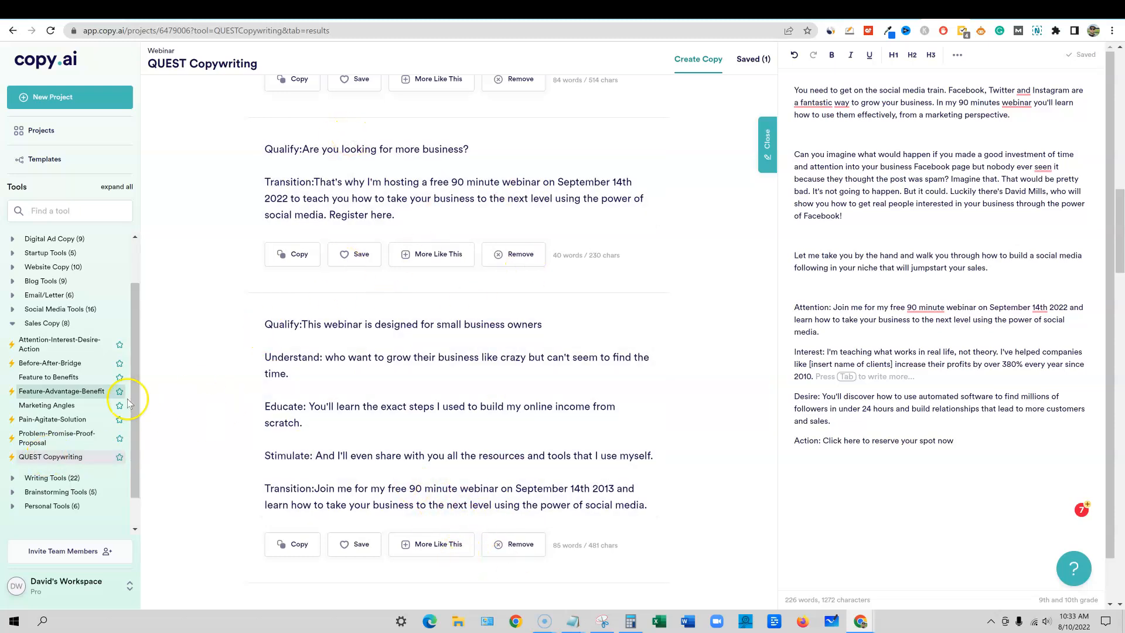
Step: Open the Event Copy tool from the Website Copy group and generate copy from the same webinar description in the Persuasive tone
click(12, 267)
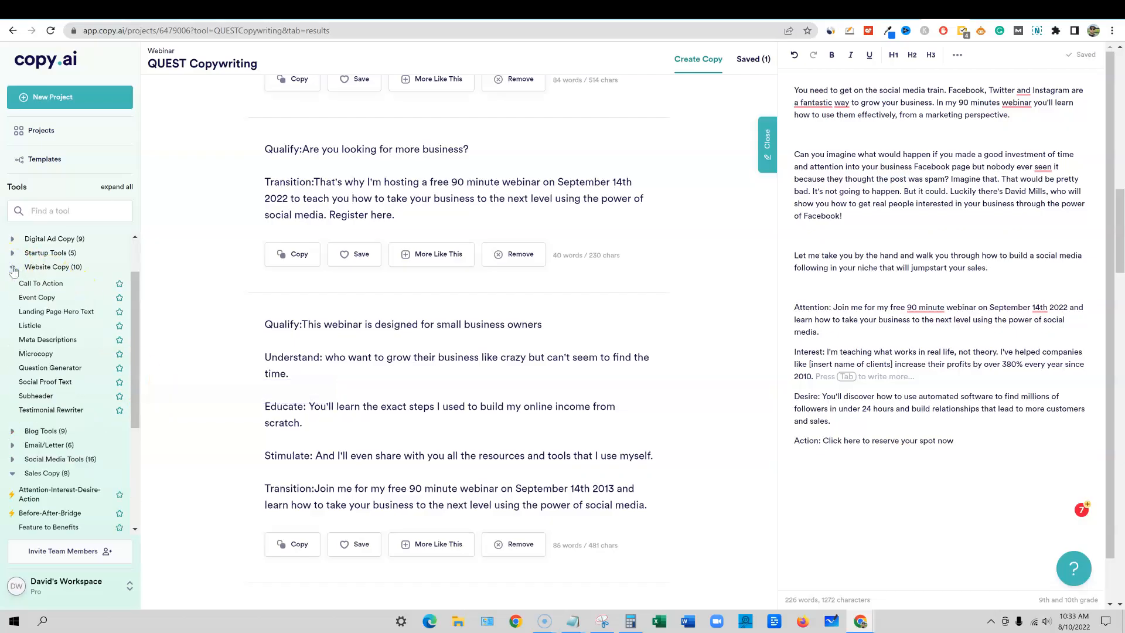
click(37, 297)
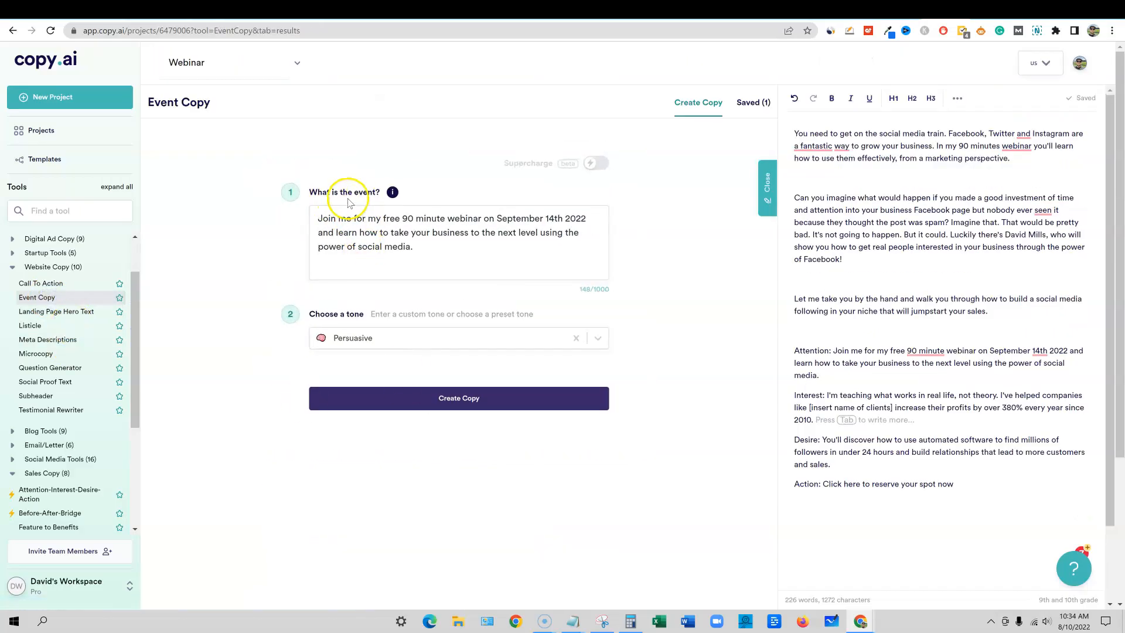
triple_click(326, 222)
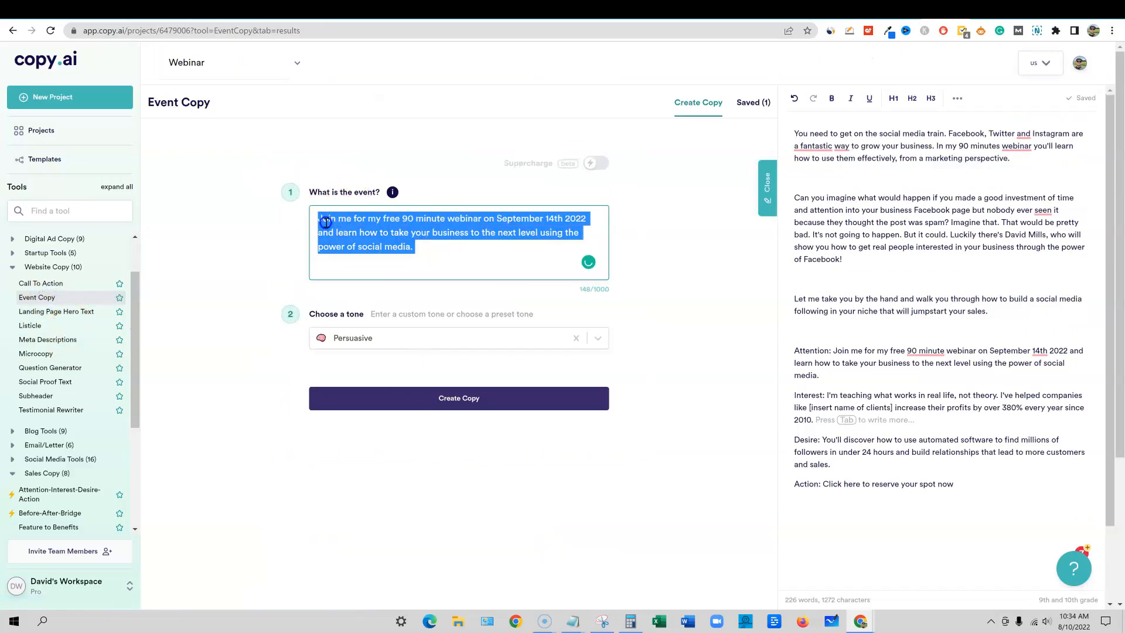
click(469, 397)
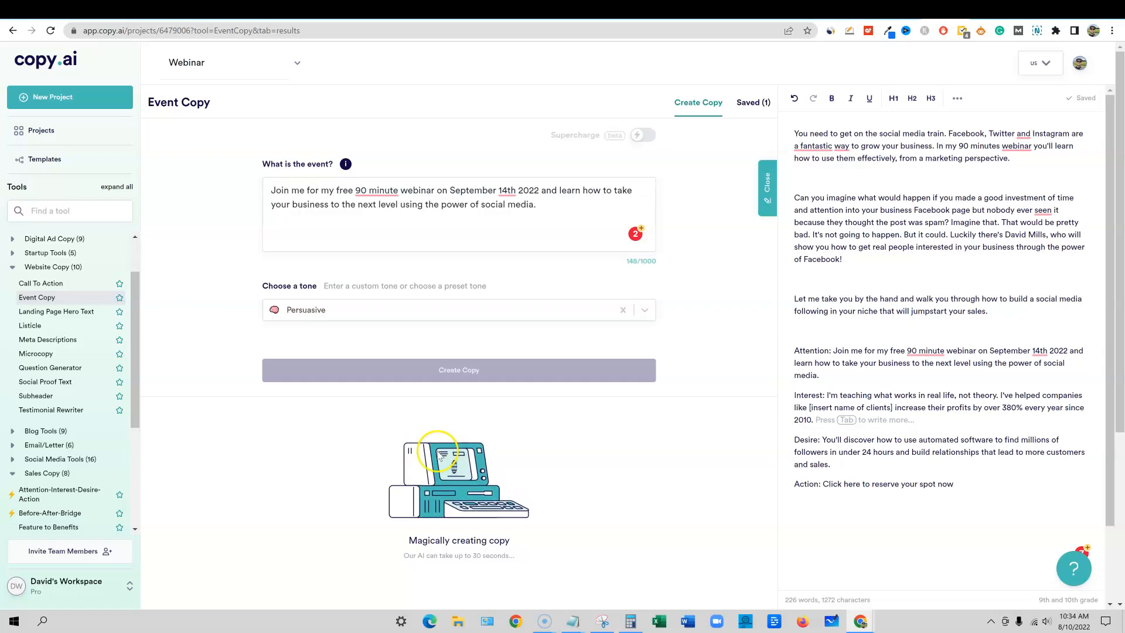
Step: Check the first two Event Copy results for accuracy, including the discount offers for TwitterAdder, Hootsuite Pro, MailChimp and Aweber
scroll(474, 447, down, 4)
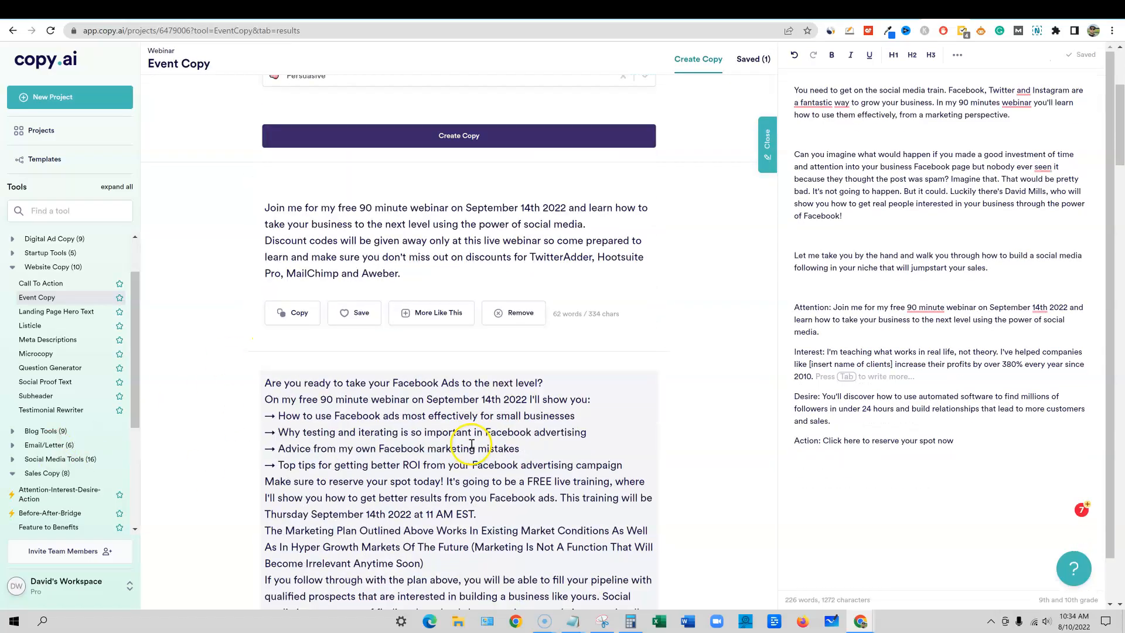
scroll(469, 446, up, 2)
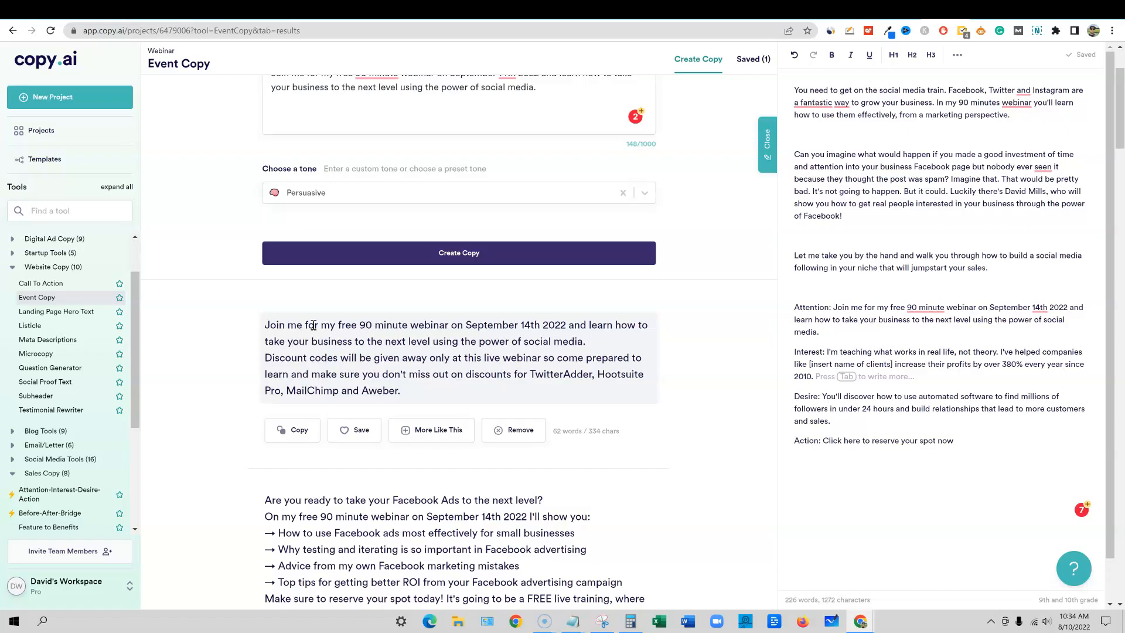
drag(535, 374, 652, 391)
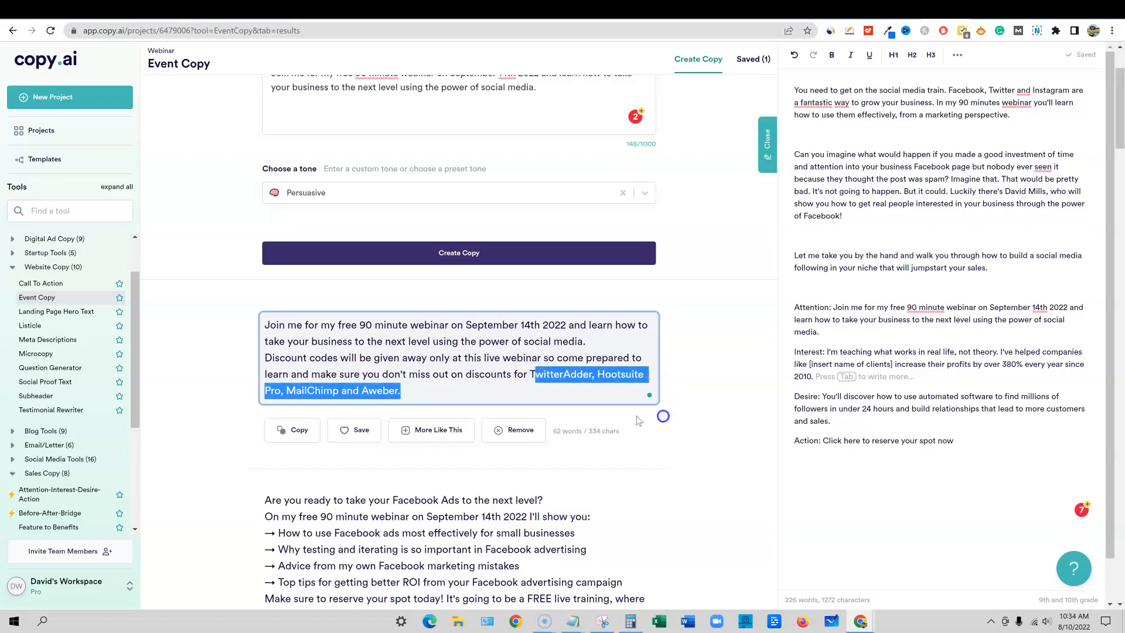
scroll(638, 420, down, 9)
scroll(232, 350, up, 5)
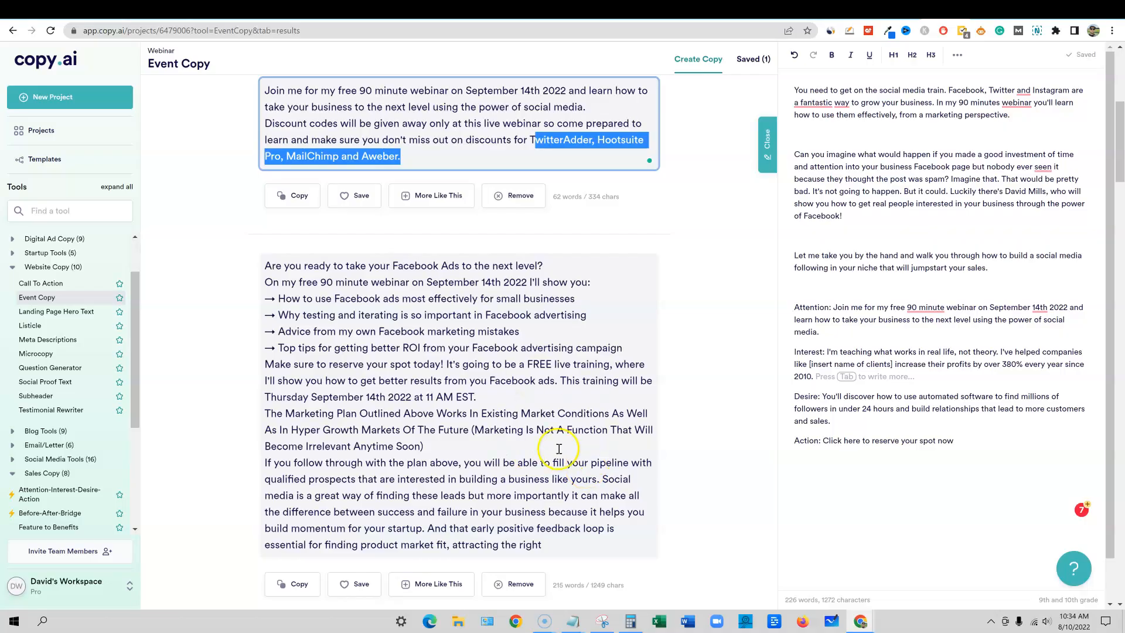
Step: Examine the "Do You Even Lift Bro?" passage in the third Event Copy result and skim the remaining results
scroll(563, 451, down, 6)
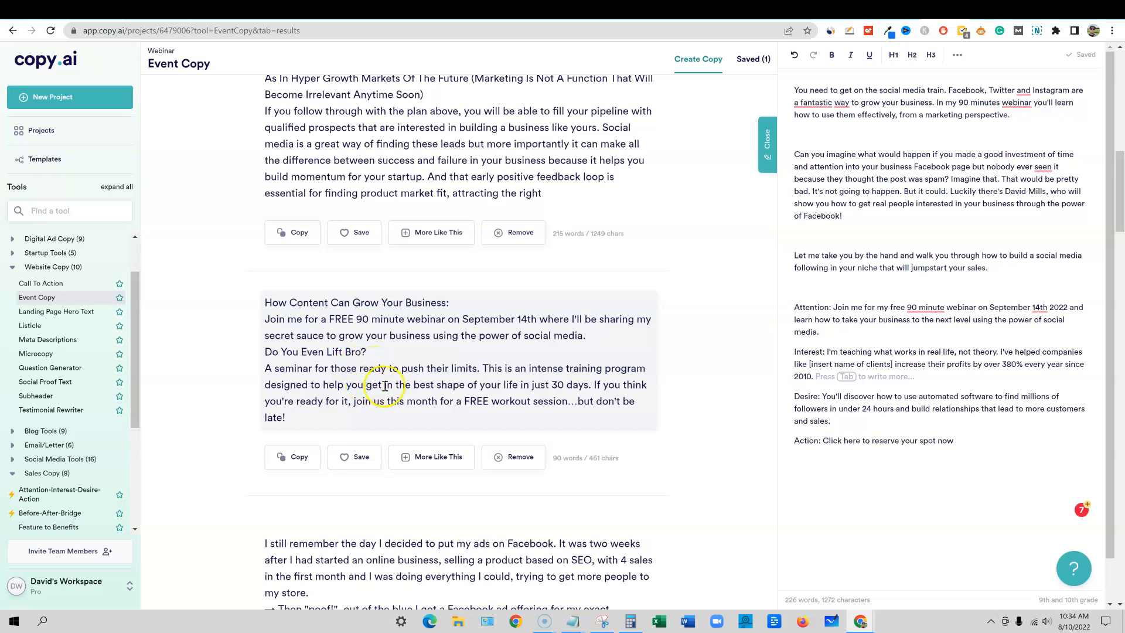
drag(308, 417, 248, 373)
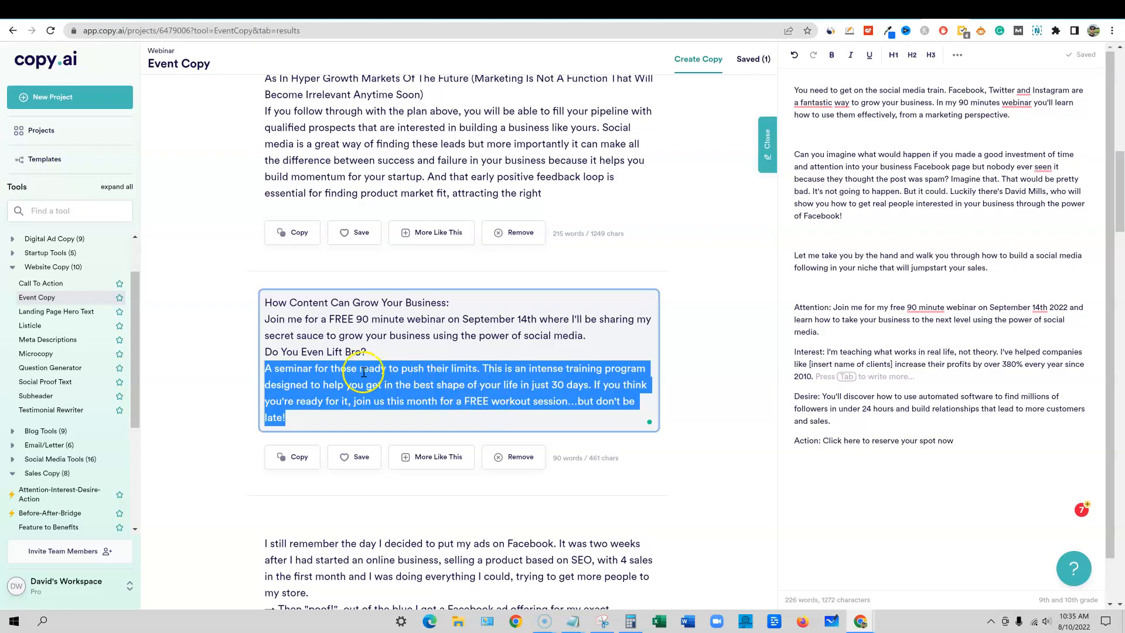
drag(267, 352, 411, 415)
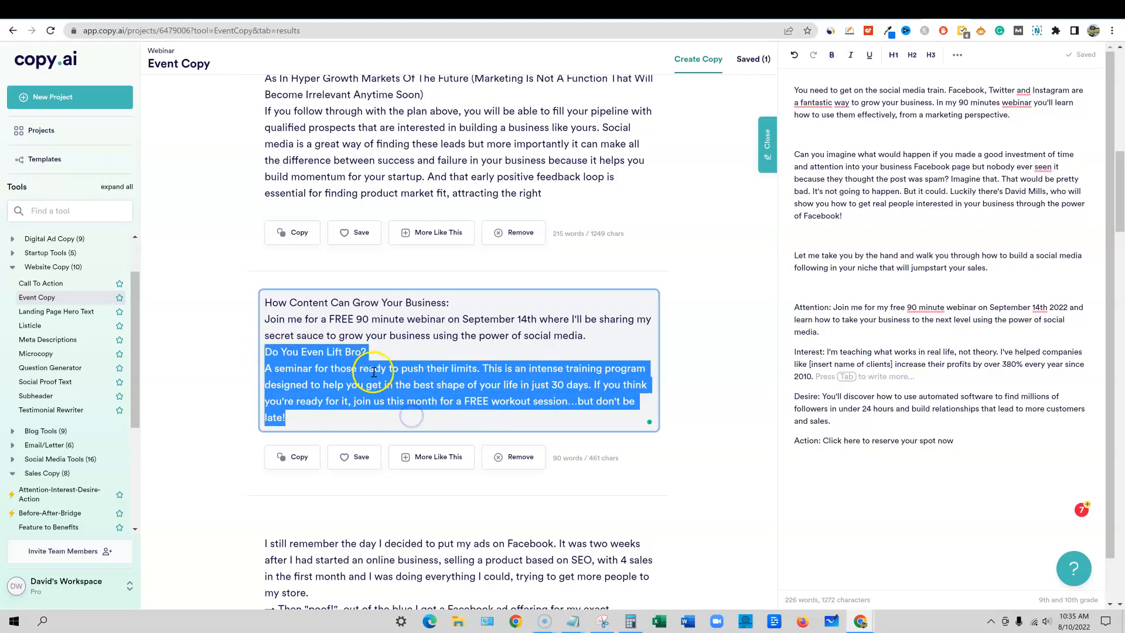
drag(311, 354, 255, 355)
scroll(490, 413, down, 10)
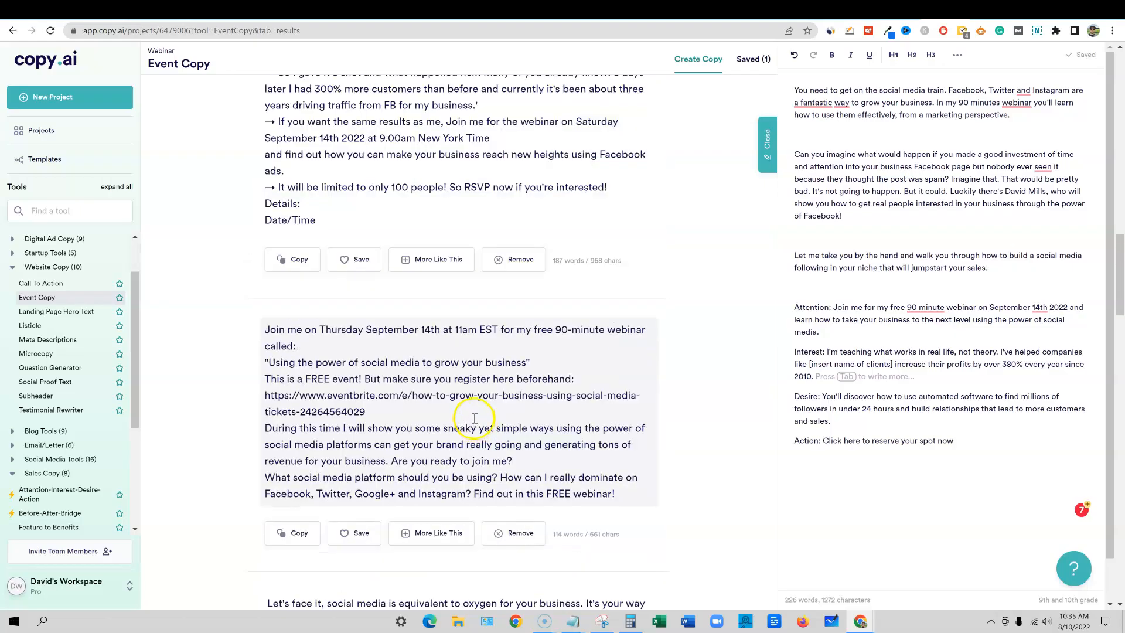
scroll(474, 417, down, 6)
scroll(468, 418, up, 8)
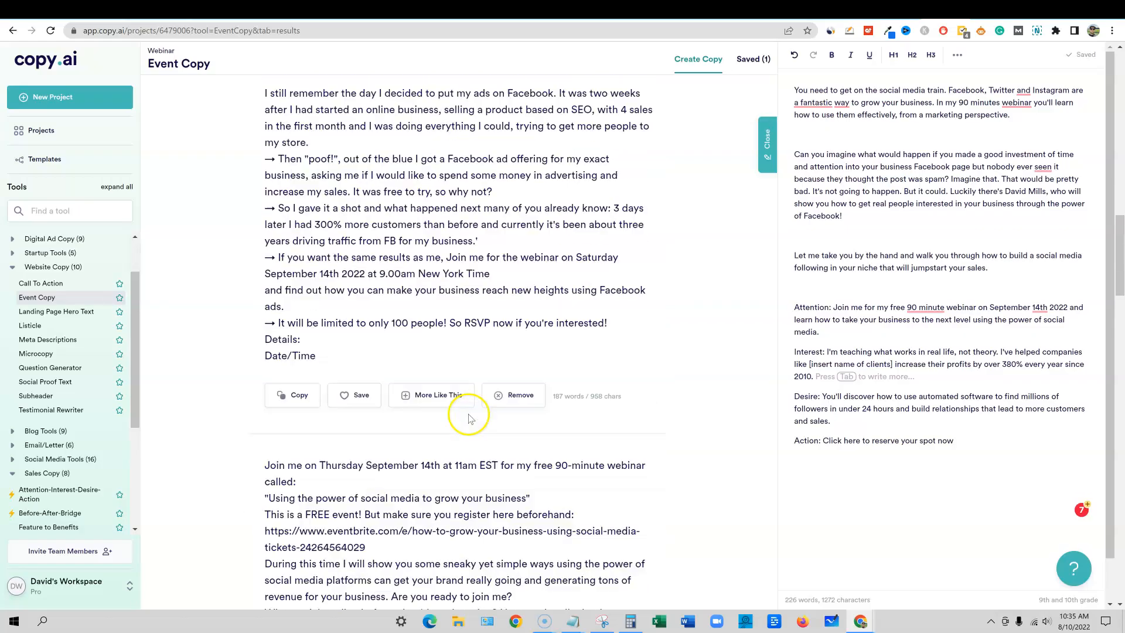
Step: Open the Ad Copy Variants tool from the Digital Ad Copy group and generate copy from the webinar description in the Persuasive tone
scroll(469, 418, up, 5)
scroll(396, 401, up, 4)
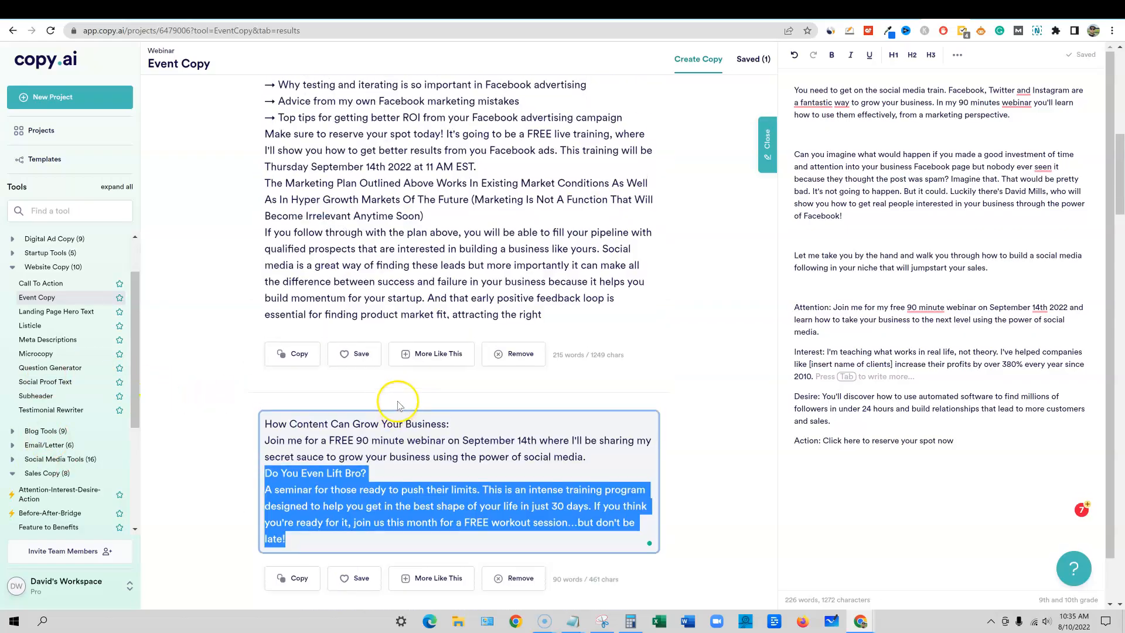
scroll(397, 404, up, 3)
click(13, 240)
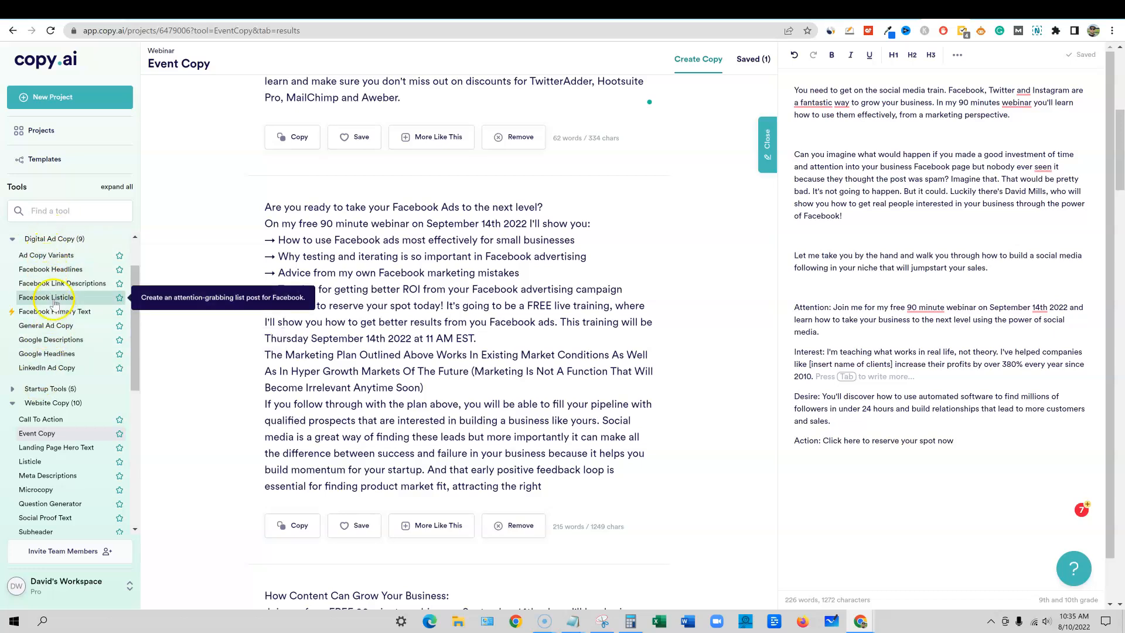
click(55, 255)
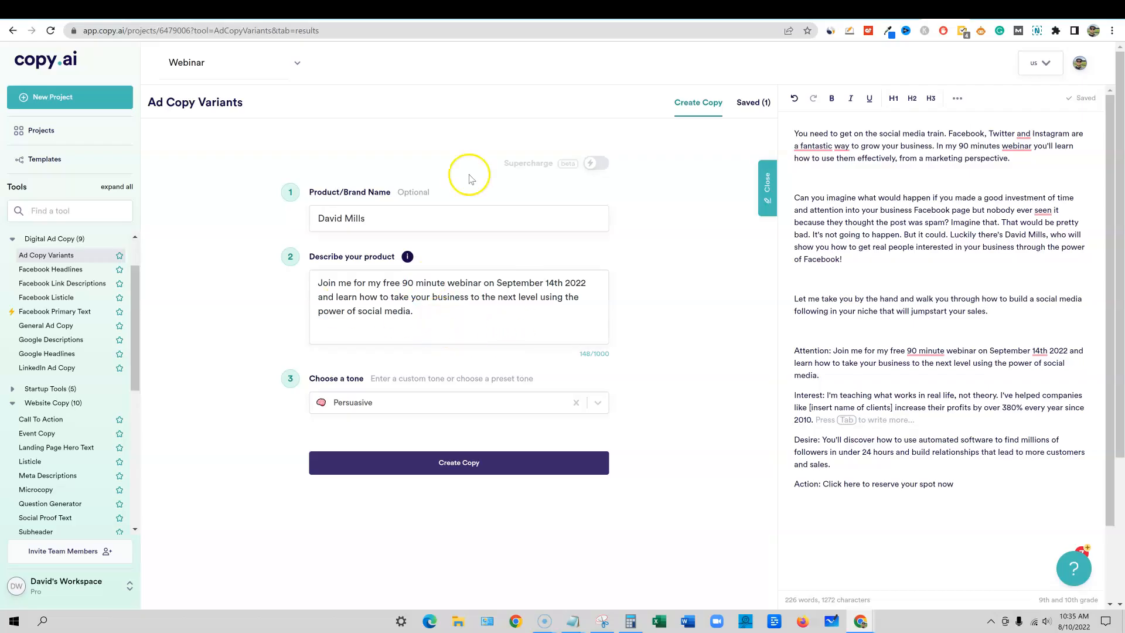
Step: Read and compare the Ad Copy Variants results, including the "Winging It" variant and the one starting "Don't miss this opportunity"
scroll(381, 351, down, 5)
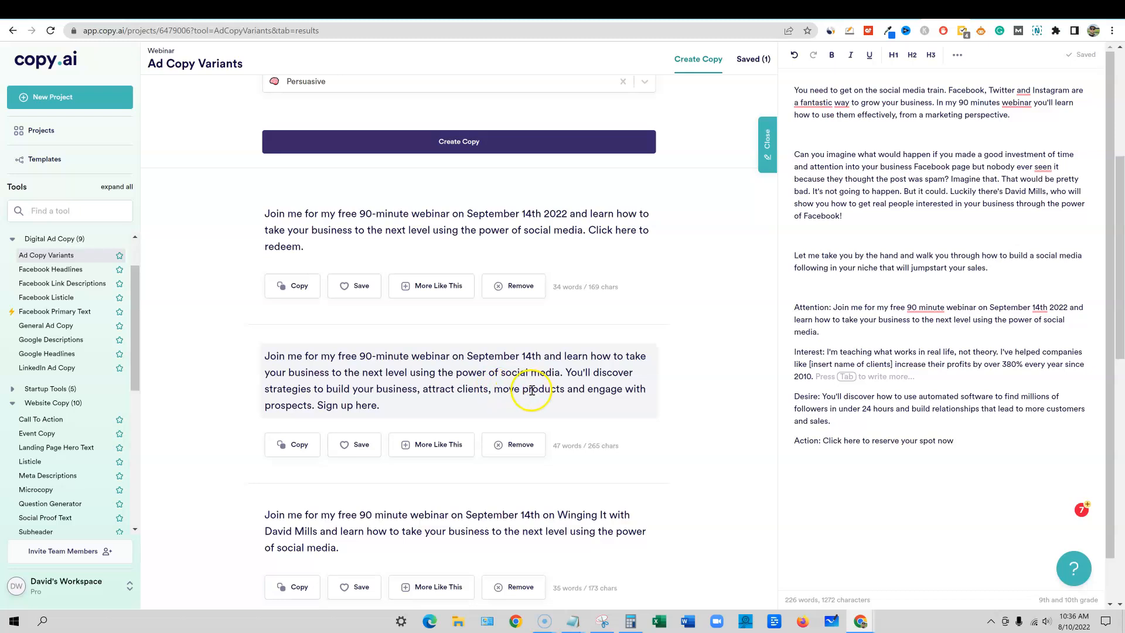
drag(408, 406, 183, 334)
scroll(394, 341, down, 4)
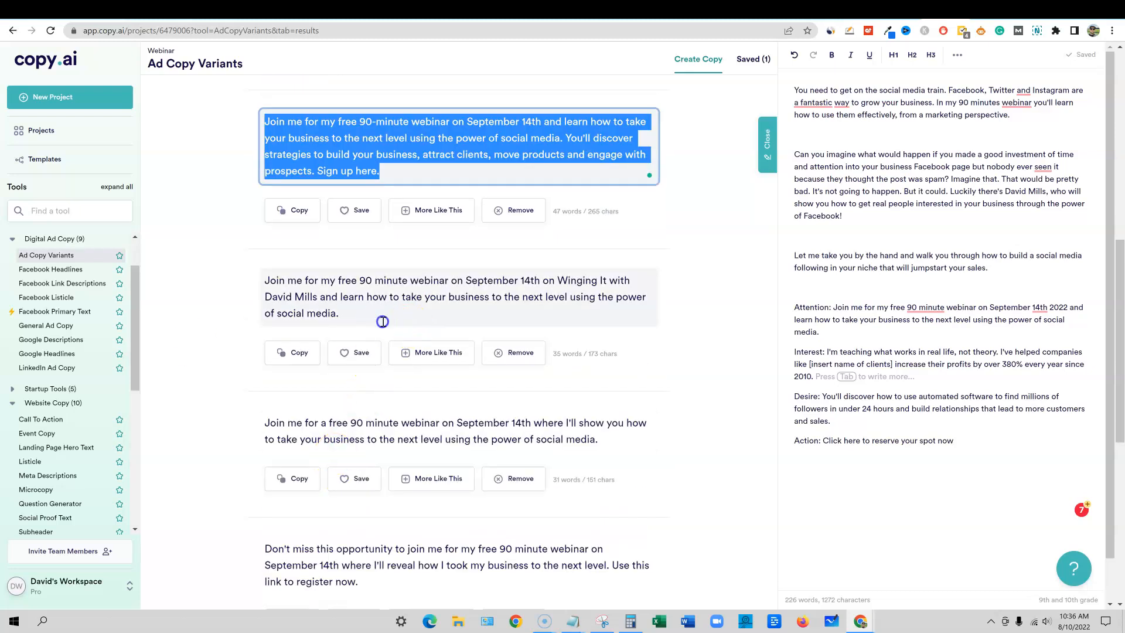
drag(381, 321, 244, 262)
drag(613, 440, 173, 381)
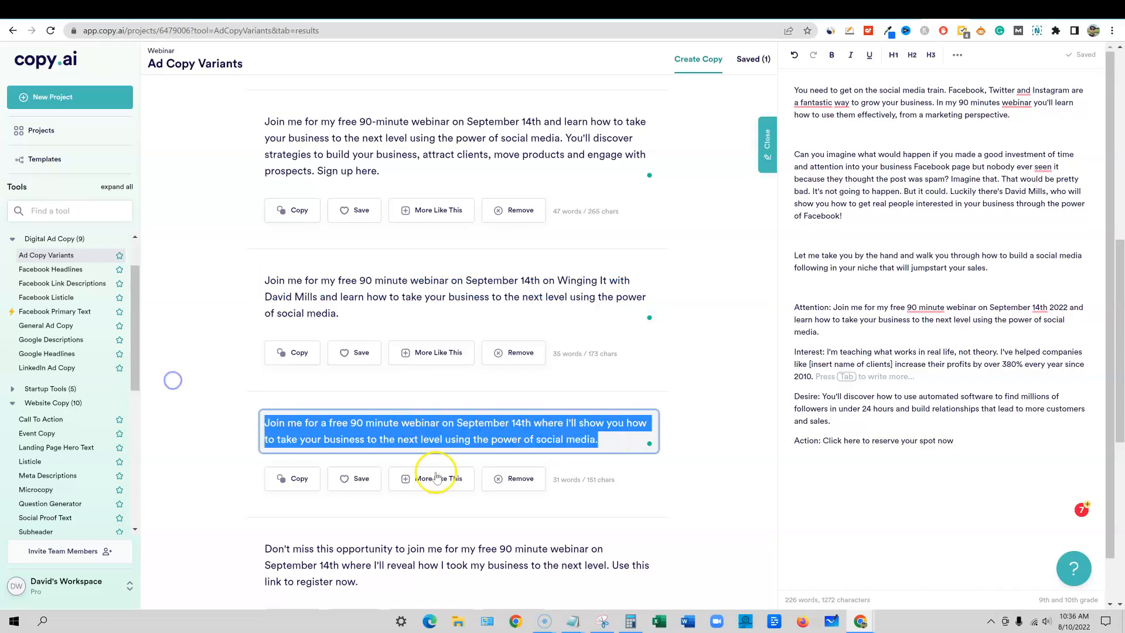
scroll(438, 471, down, 3)
drag(478, 409, 188, 374)
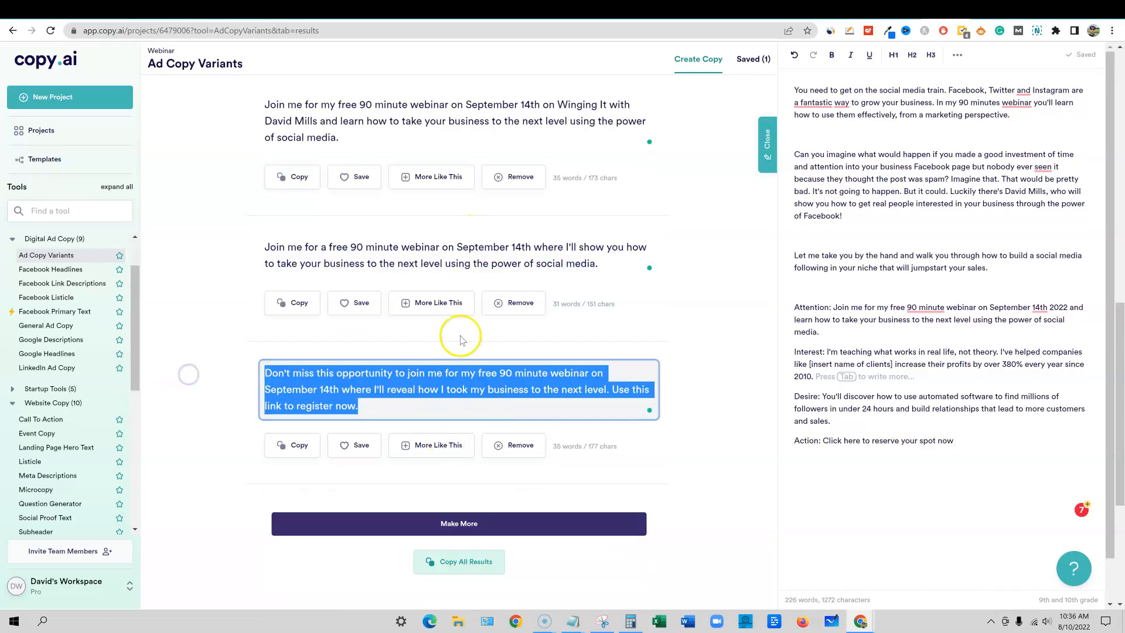
scroll(442, 488, up, 2)
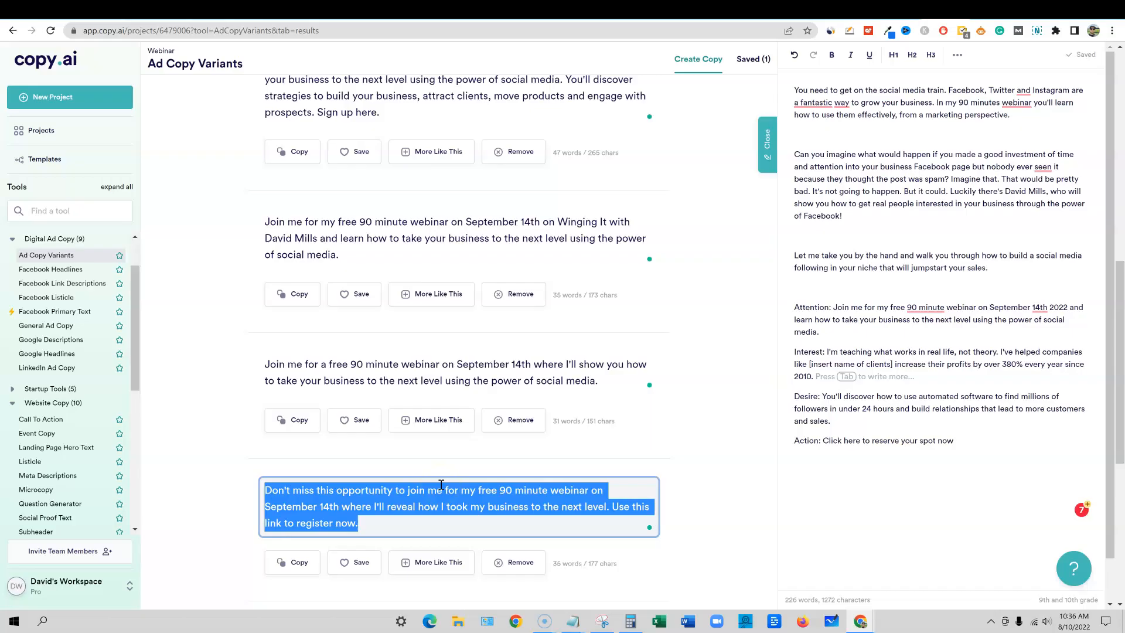
scroll(436, 516, up, 6)
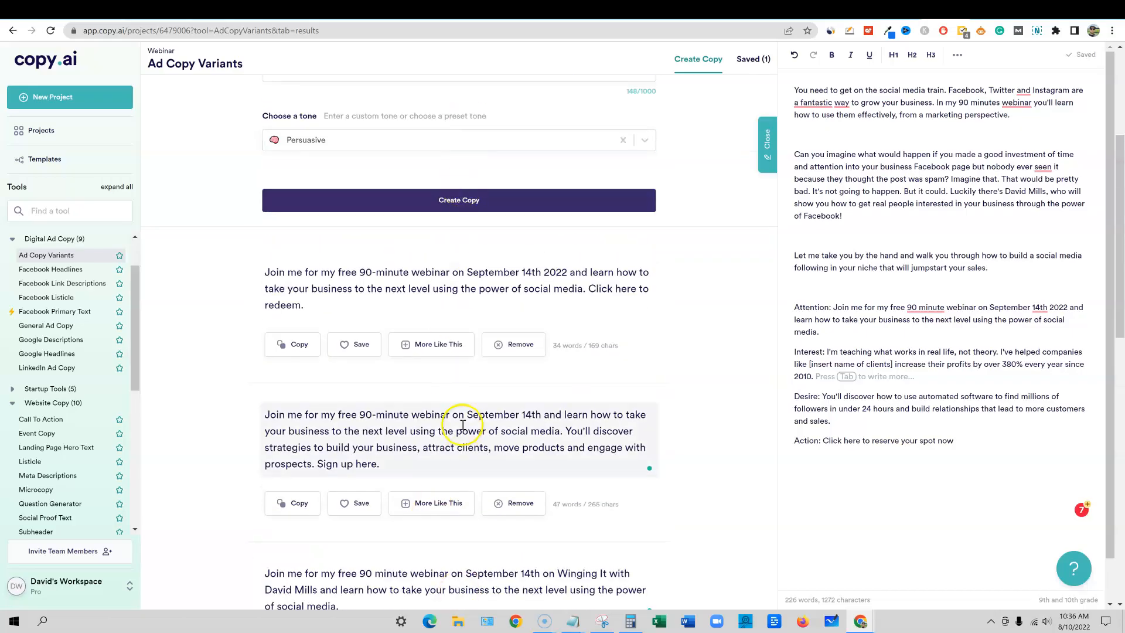
scroll(463, 424, down, 4)
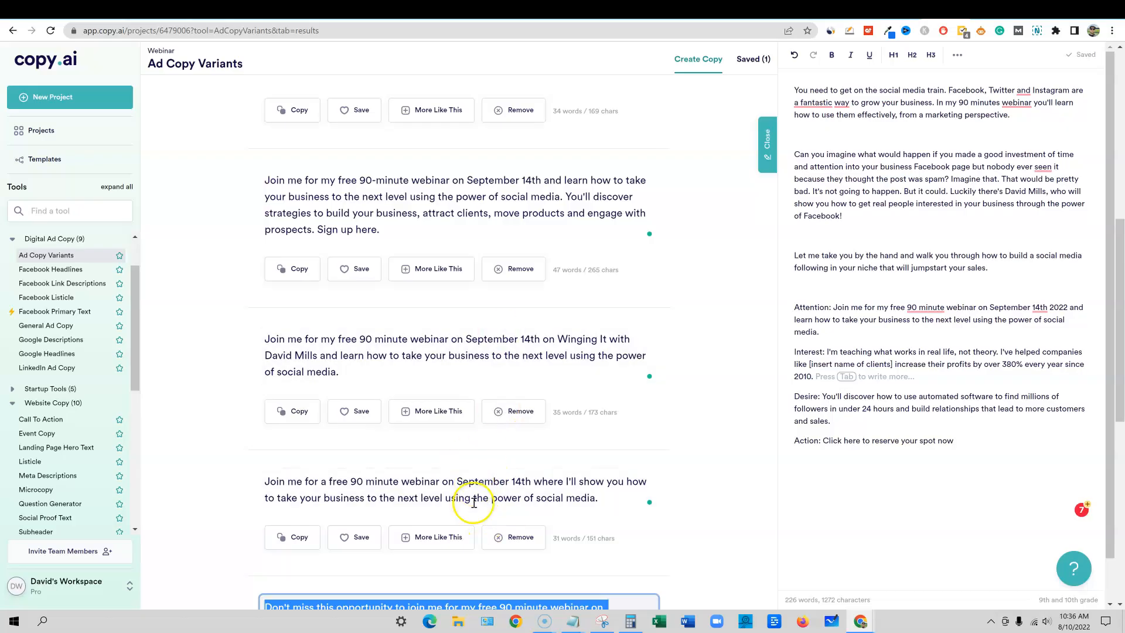
scroll(463, 506, down, 1)
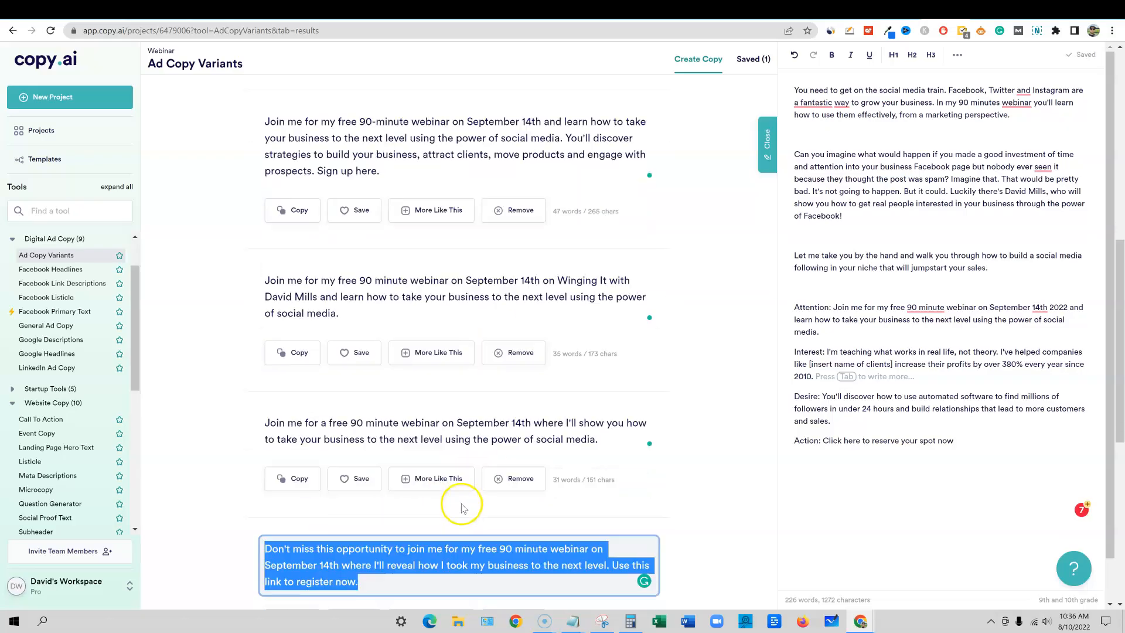
scroll(454, 498, up, 4)
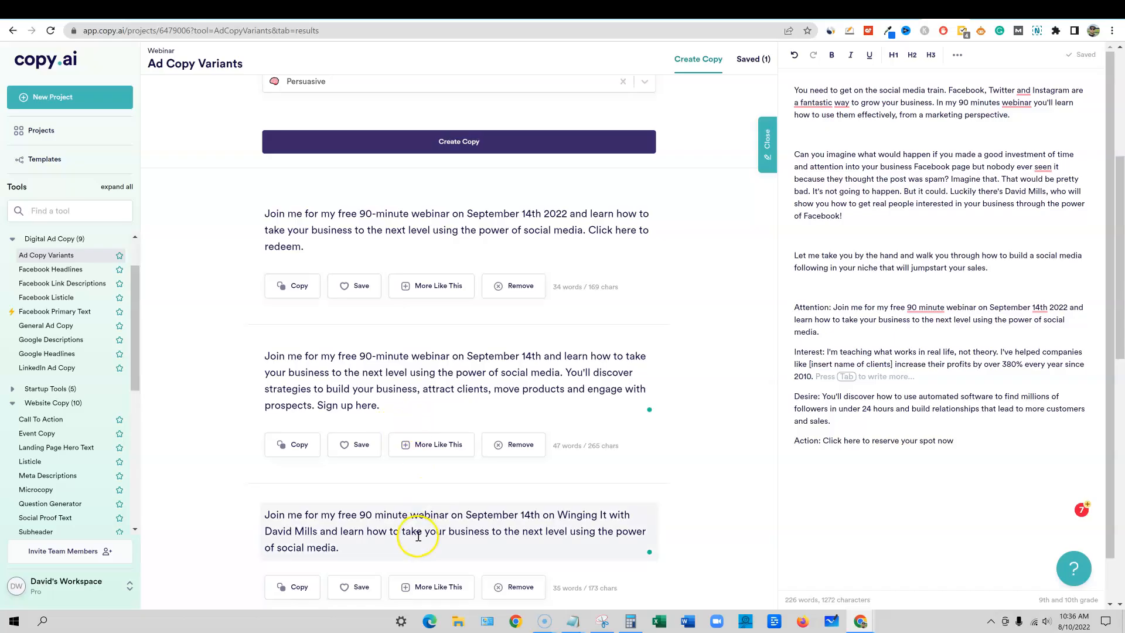
scroll(419, 537, down, 1)
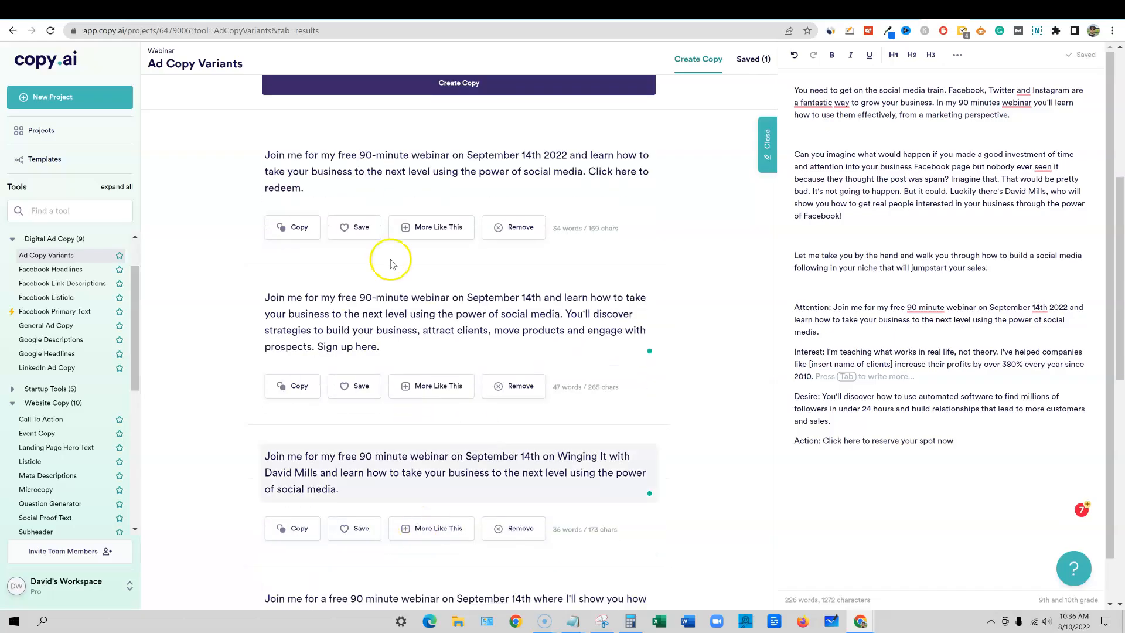
Step: Open the Facebook Primary Text tool and generate copy from the same webinar description in the Persuasive tone
click(73, 314)
click(459, 434)
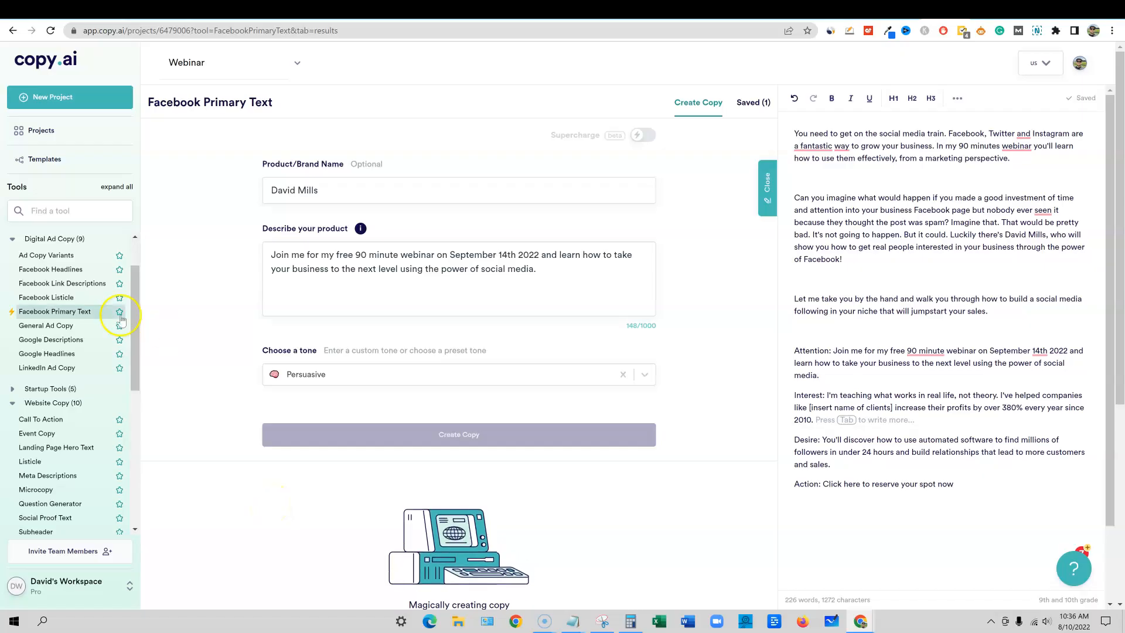
Step: Look over the starred tools in the tool list by expanding the Favorite Tools group
scroll(120, 318, down, 5)
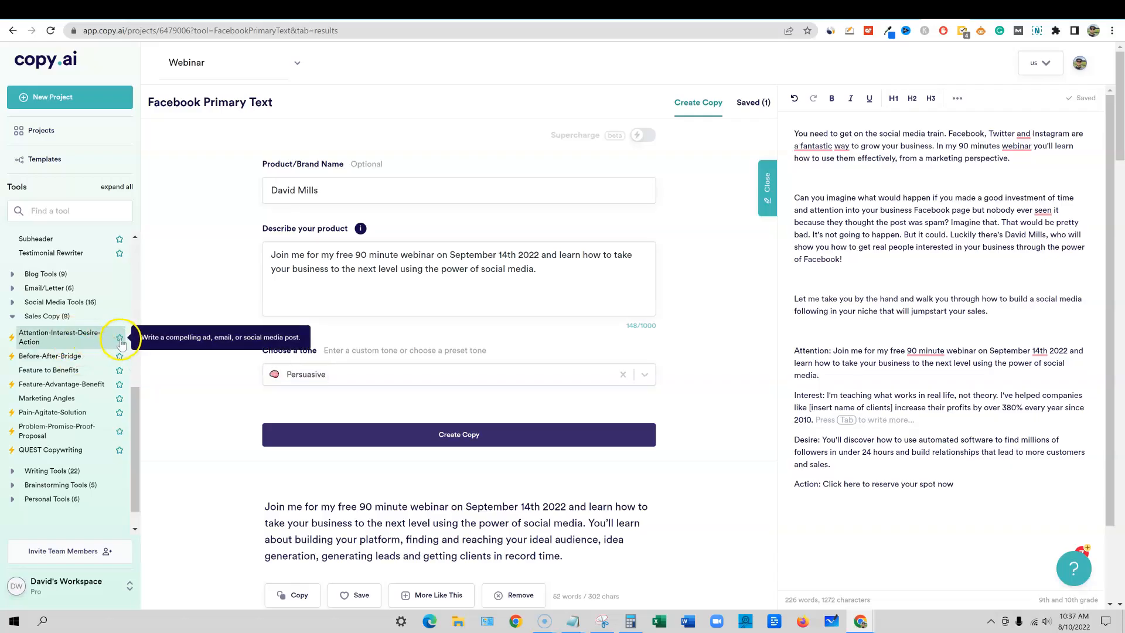
scroll(84, 380, up, 5)
scroll(84, 380, up, 1)
click(13, 236)
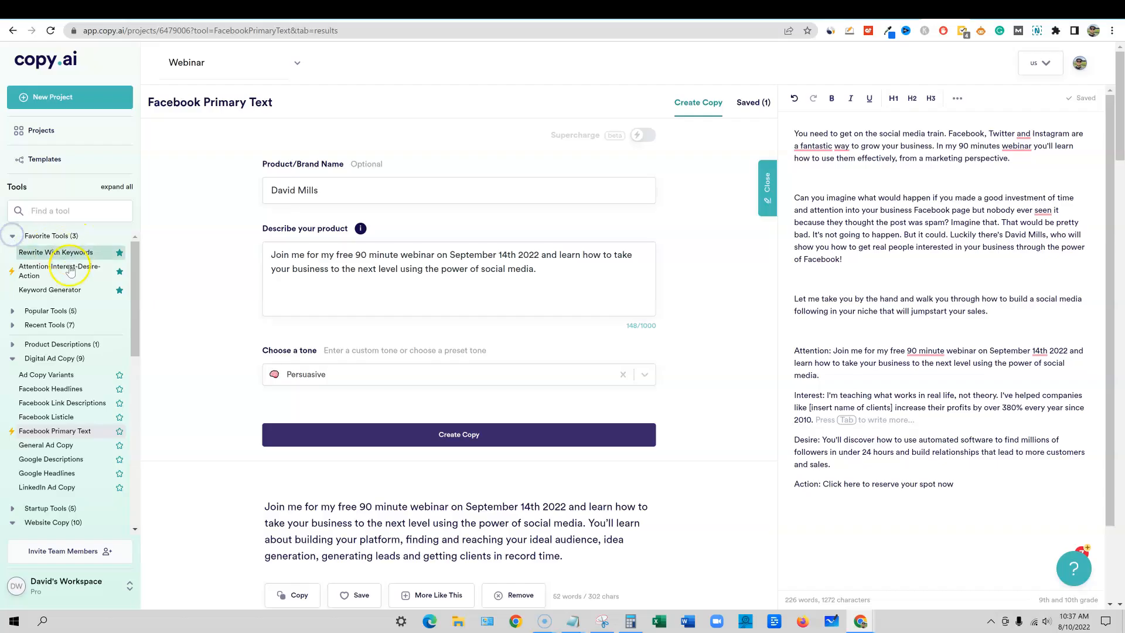
Step: Review the Facebook Primary Text results, reading the added "You'll learn" sentence in the first and the wording of the third and fourth
scroll(574, 364, down, 3)
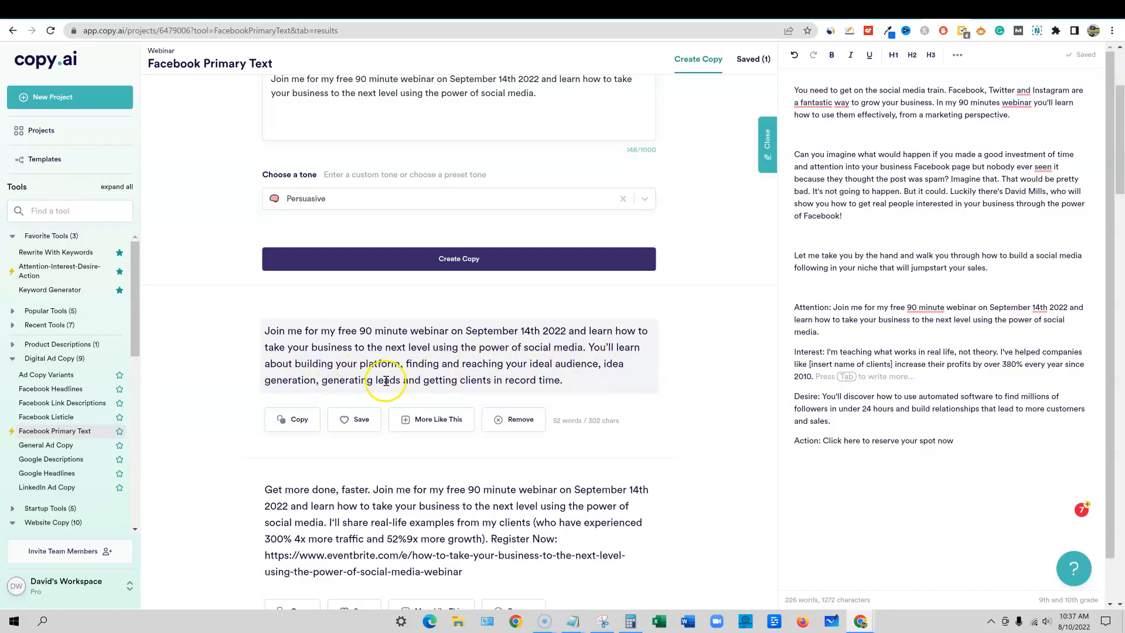
drag(565, 381, 598, 352)
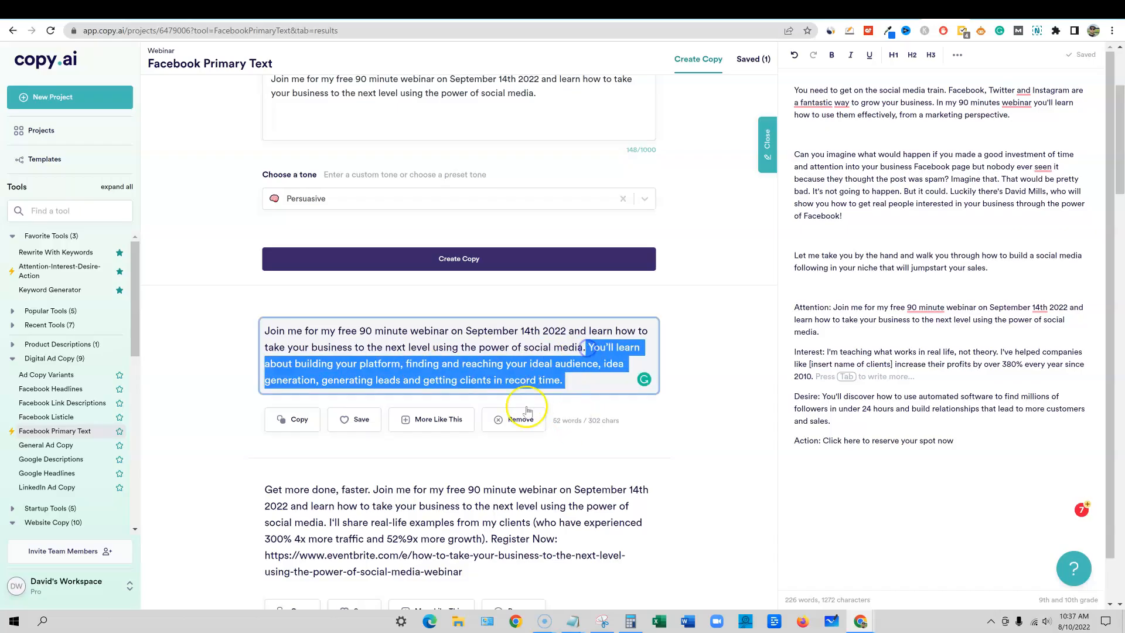
scroll(510, 399, down, 3)
scroll(427, 442, down, 4)
drag(286, 287, 592, 367)
drag(305, 448, 600, 504)
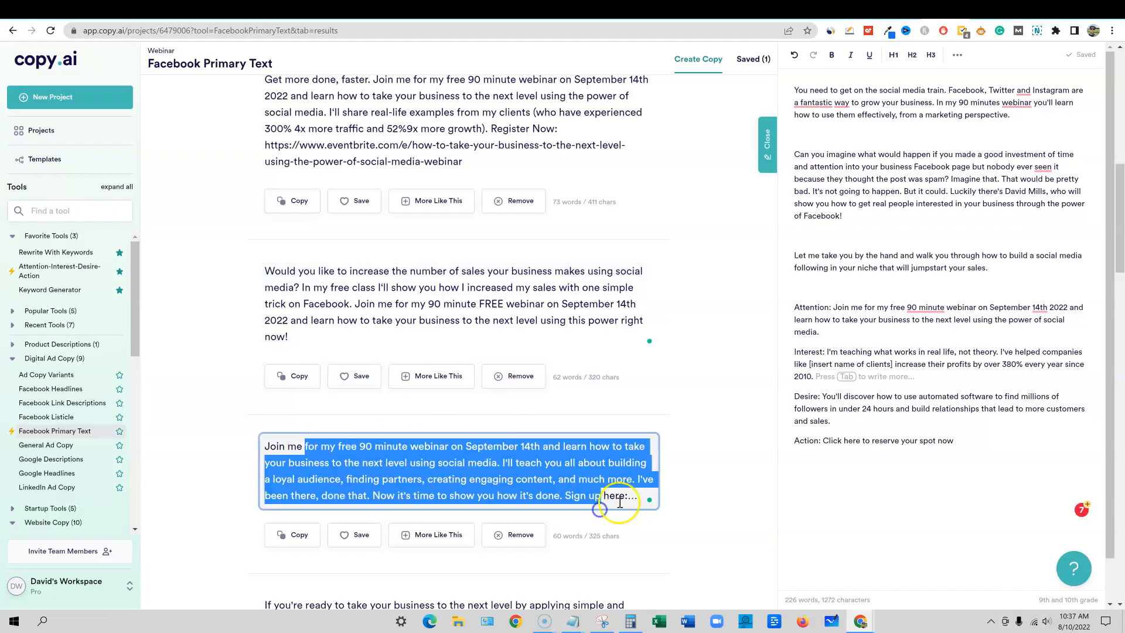
scroll(617, 502, up, 10)
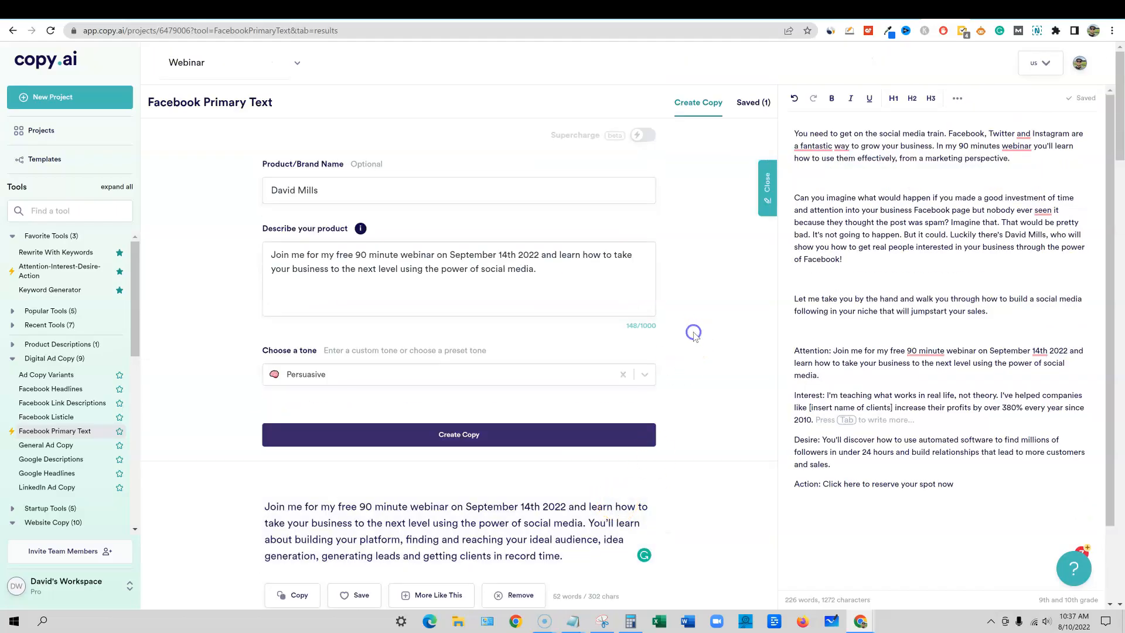